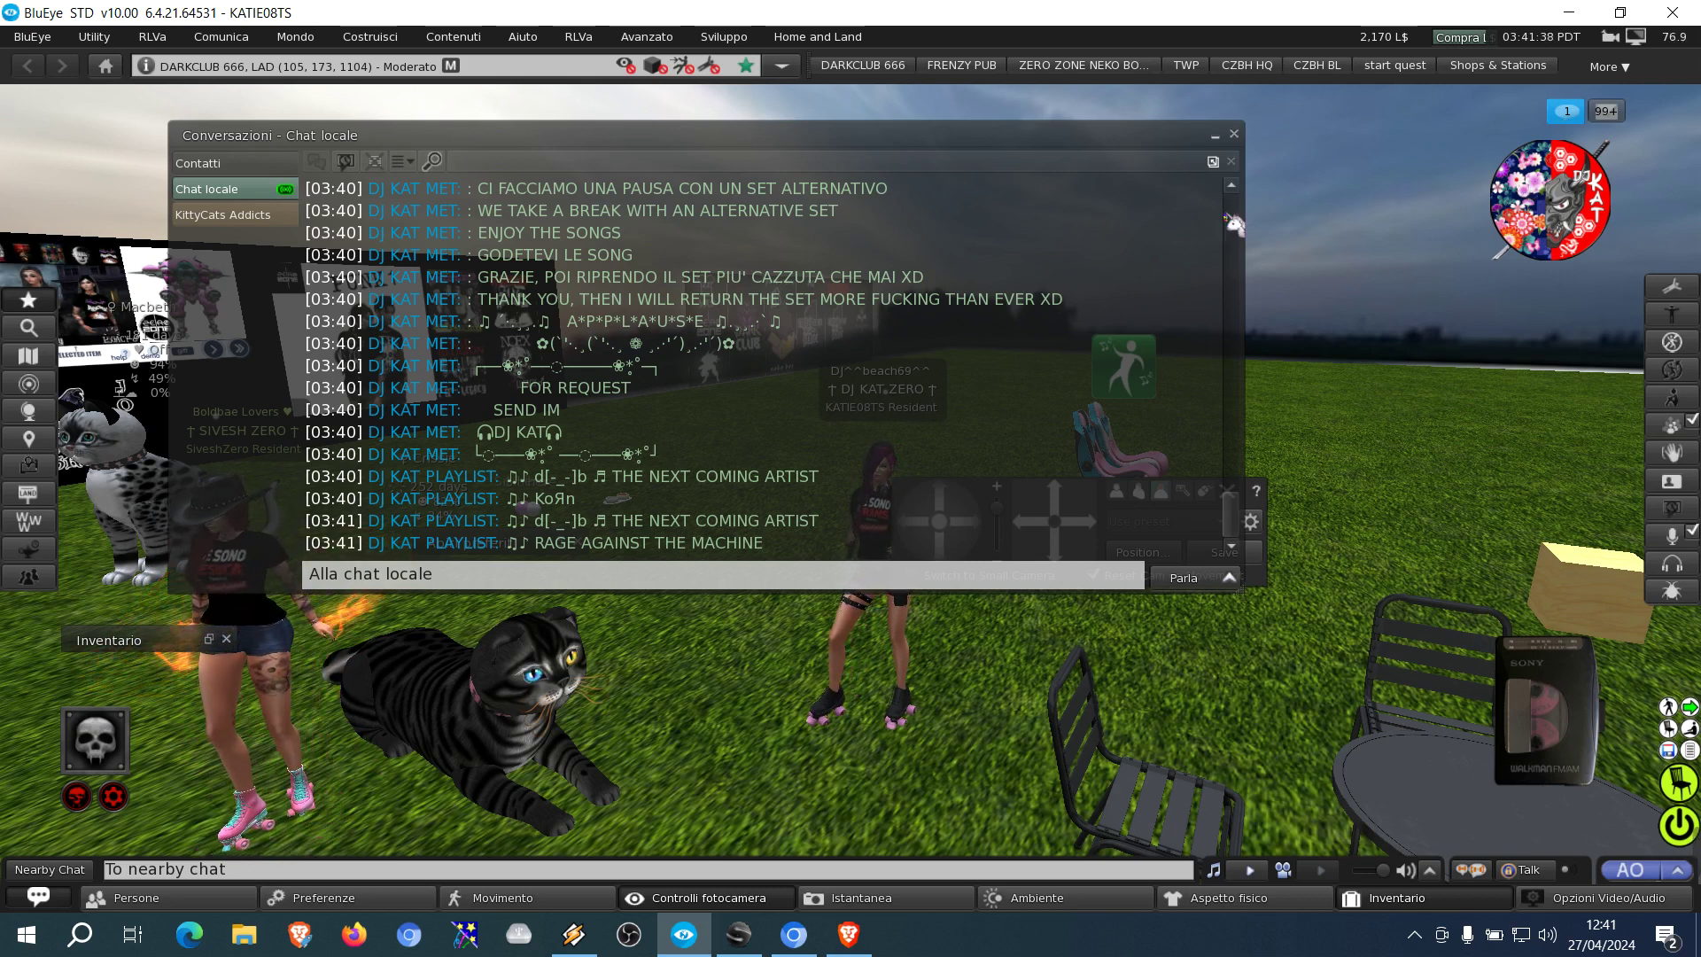
# Step: Detach the round DJ Kat HUD and the Walkman HUD from the avatar
pyautogui.click(1499, 185)
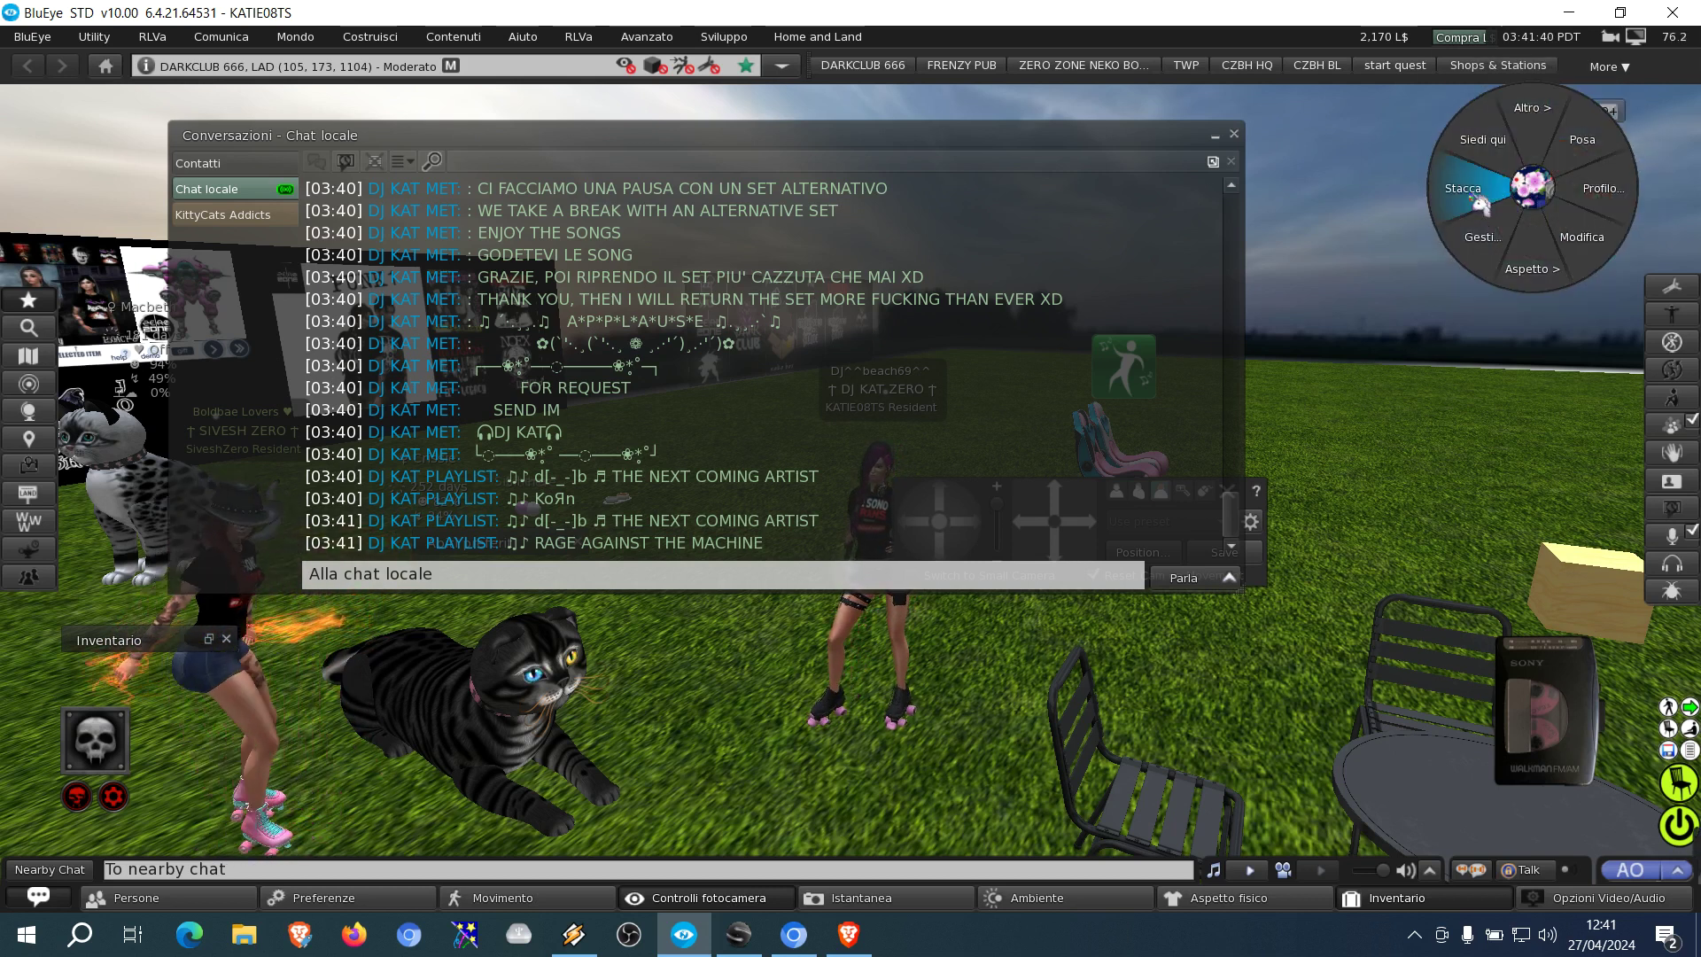
pyautogui.rightClick(1536, 713)
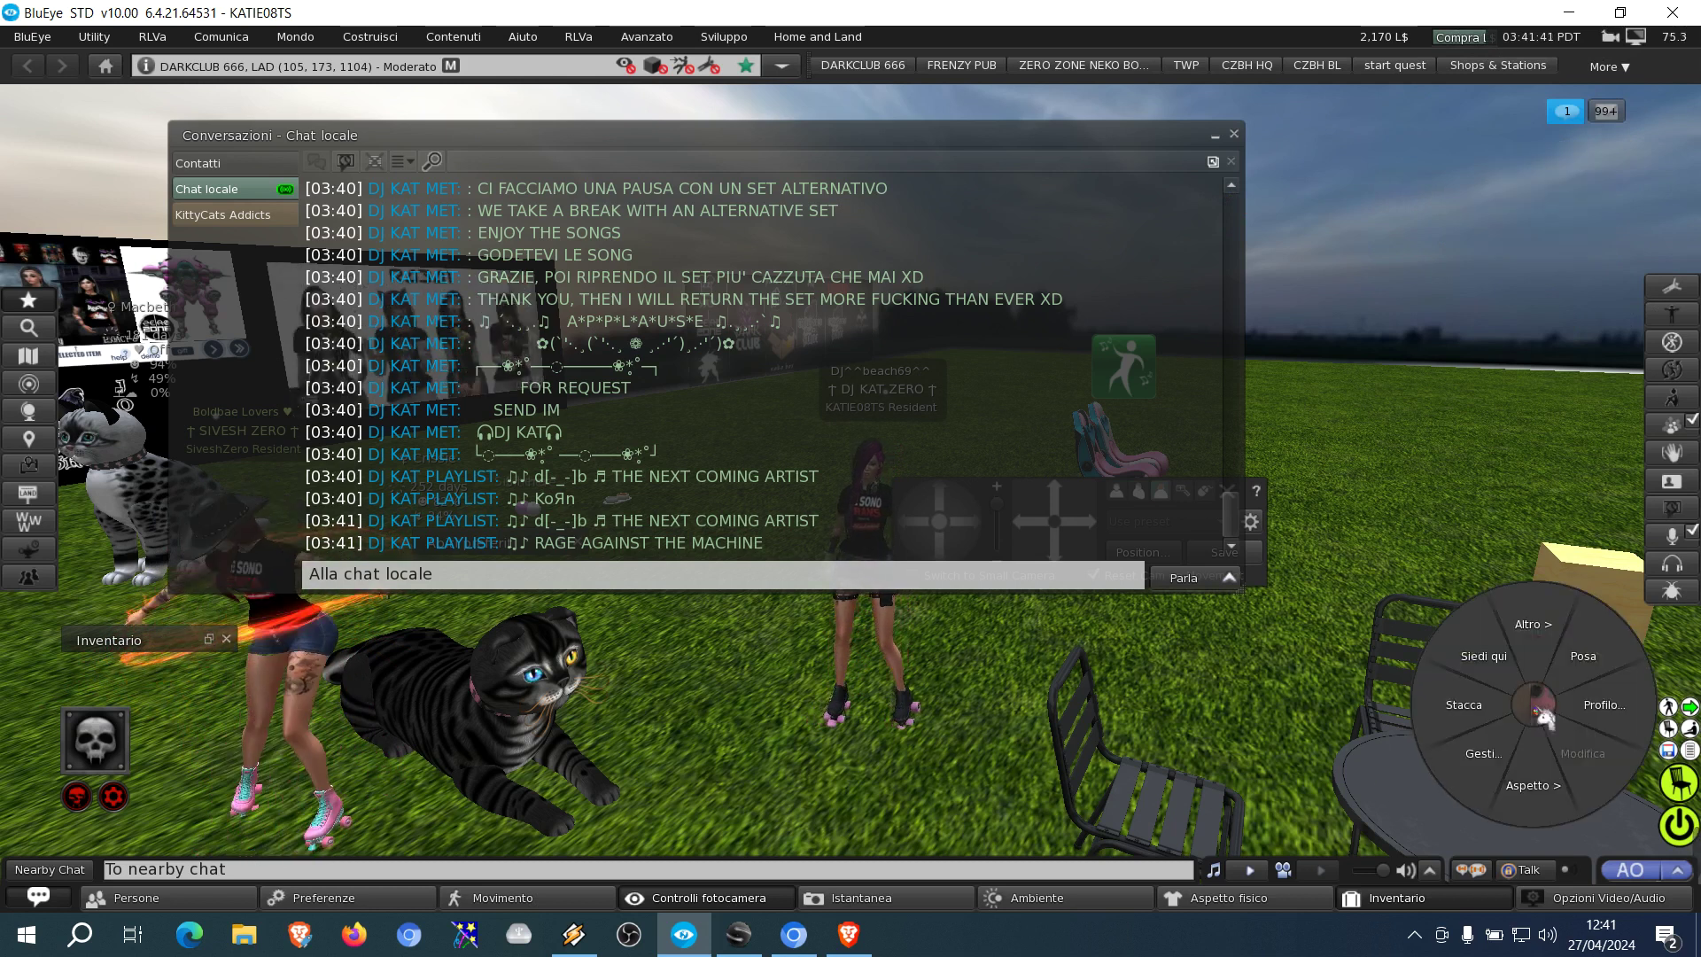
pyautogui.click(1492, 695)
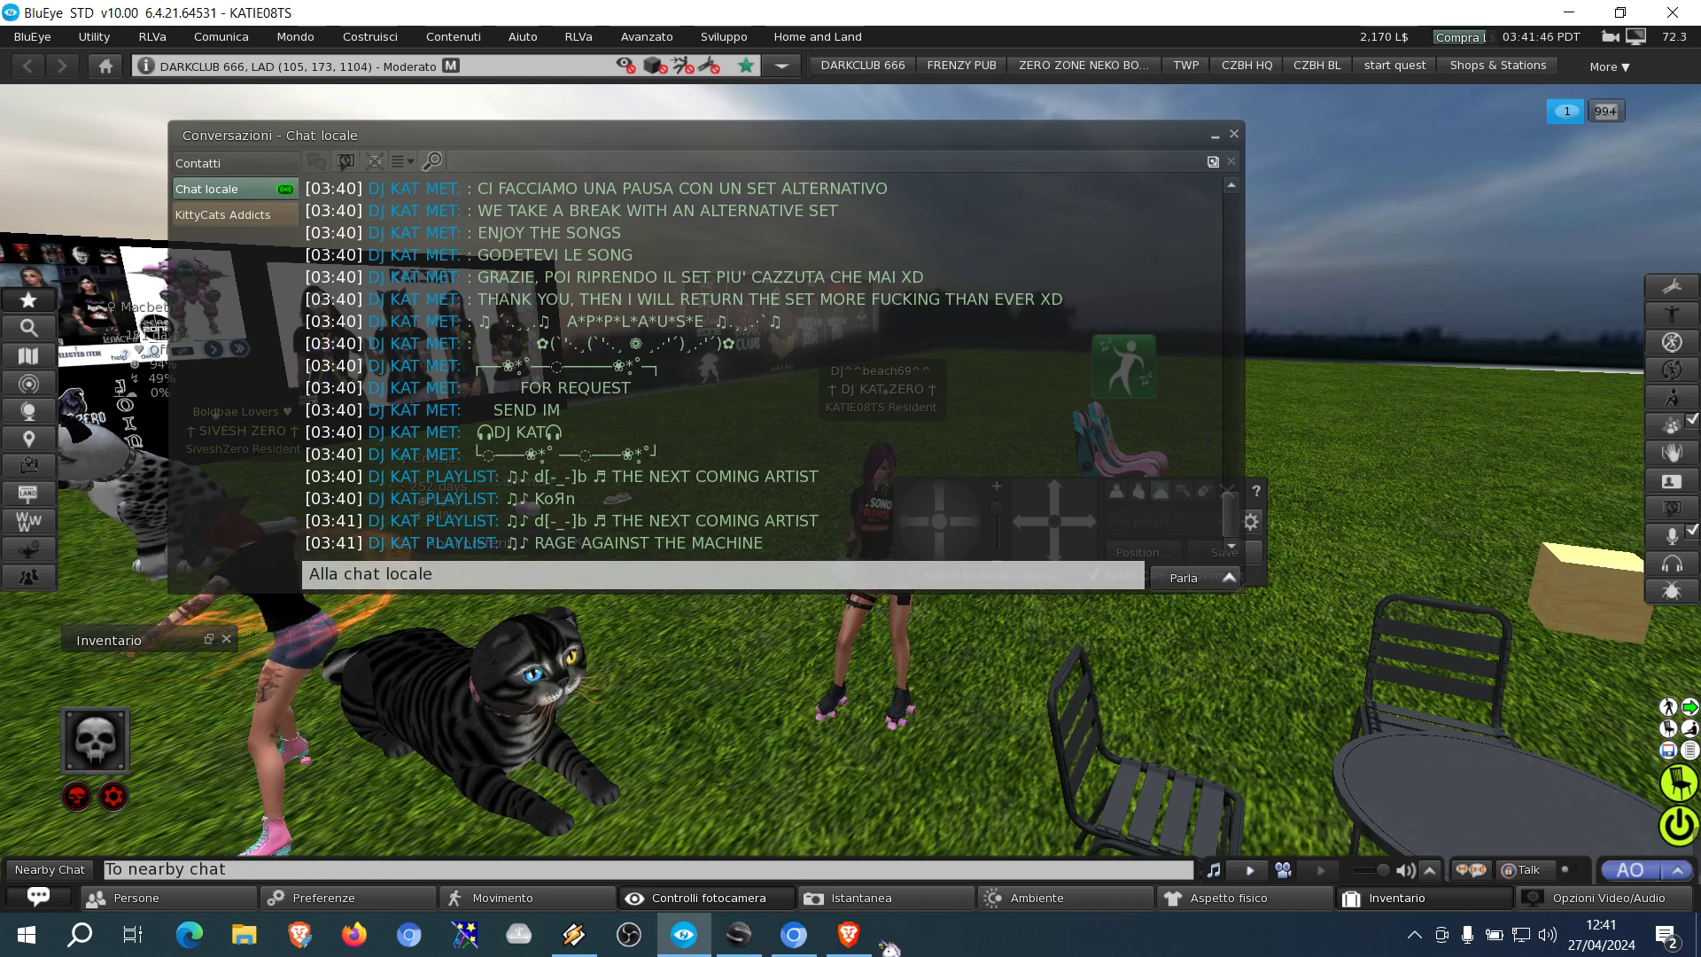
# Step: Switch to the browser and look at the Birans Gesture HUD listing on the Second Life Marketplace
pyautogui.click(848, 934)
pyautogui.scroll(5, 1045, 797)
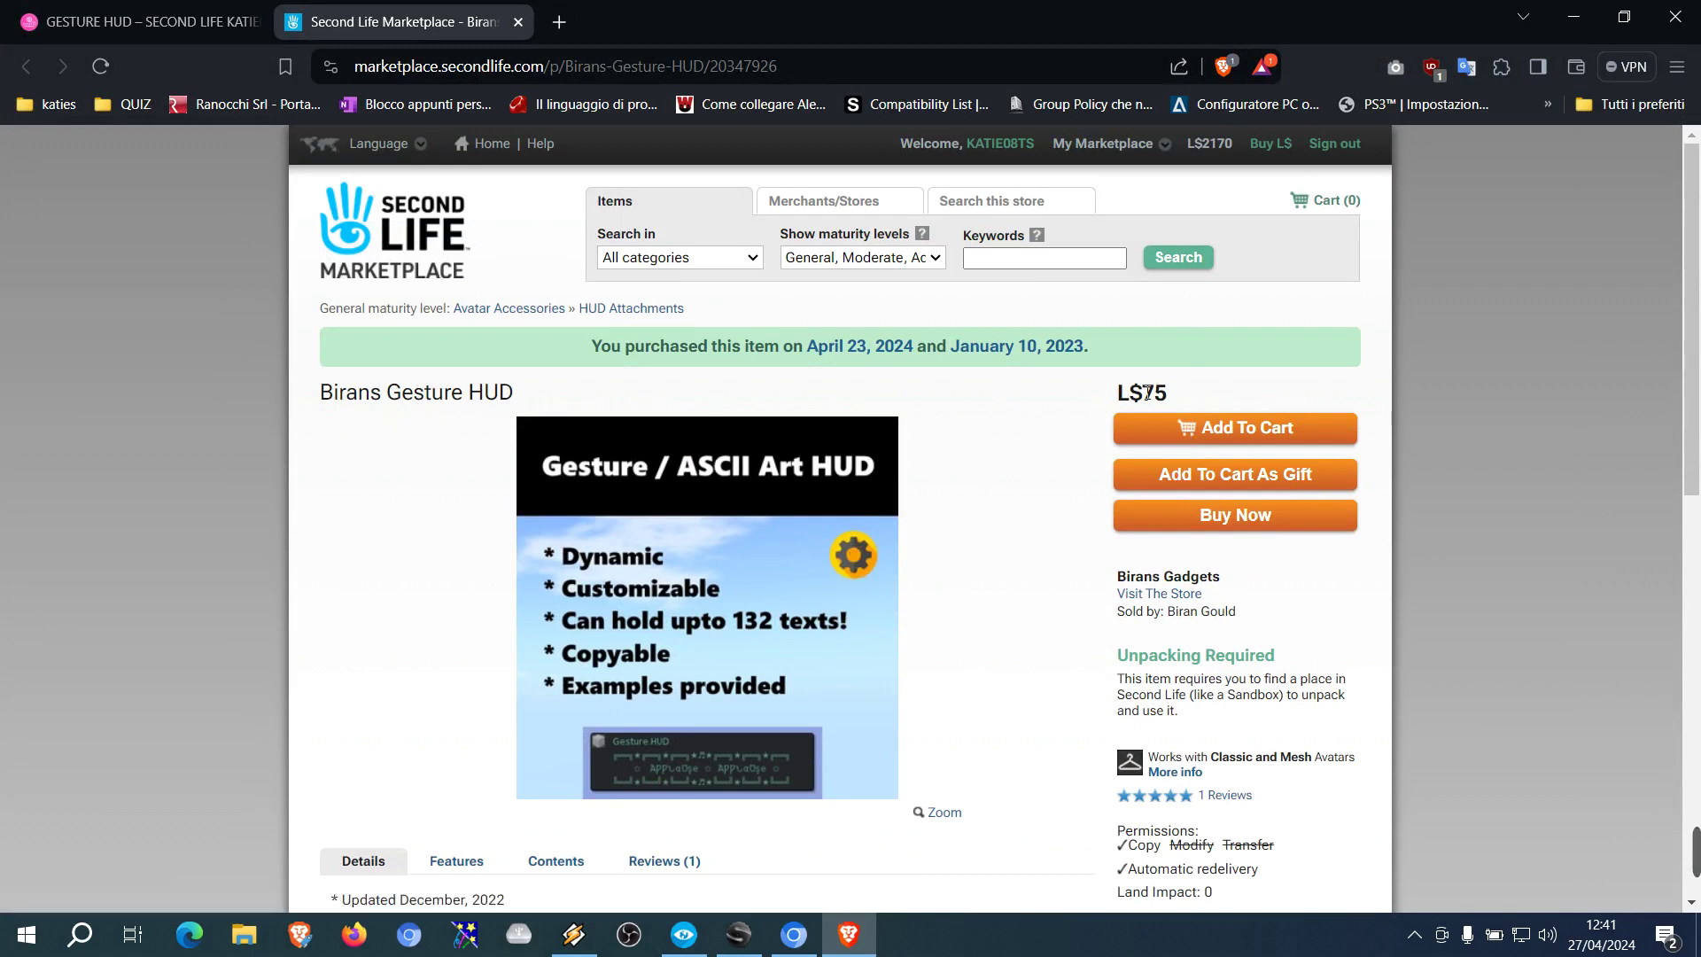
pyautogui.click(1574, 19)
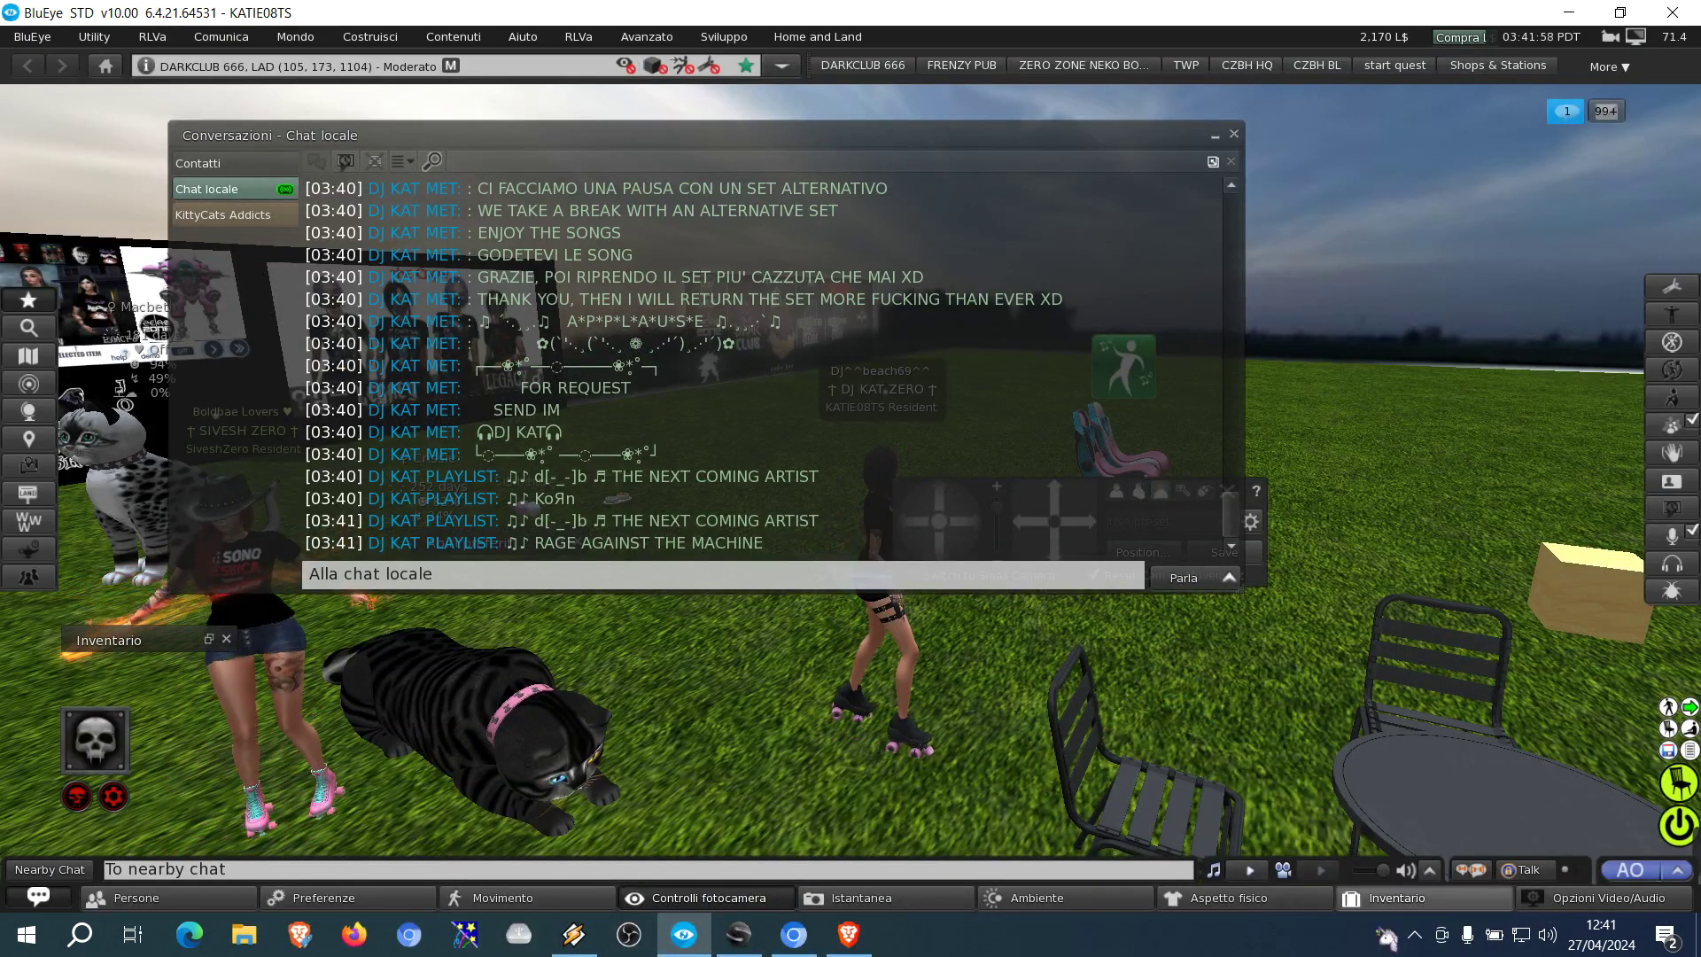
# Step: Attach the modifiable Gesture HUD from the inventory to the avatar and minimise the conversations window
pyautogui.click(1360, 904)
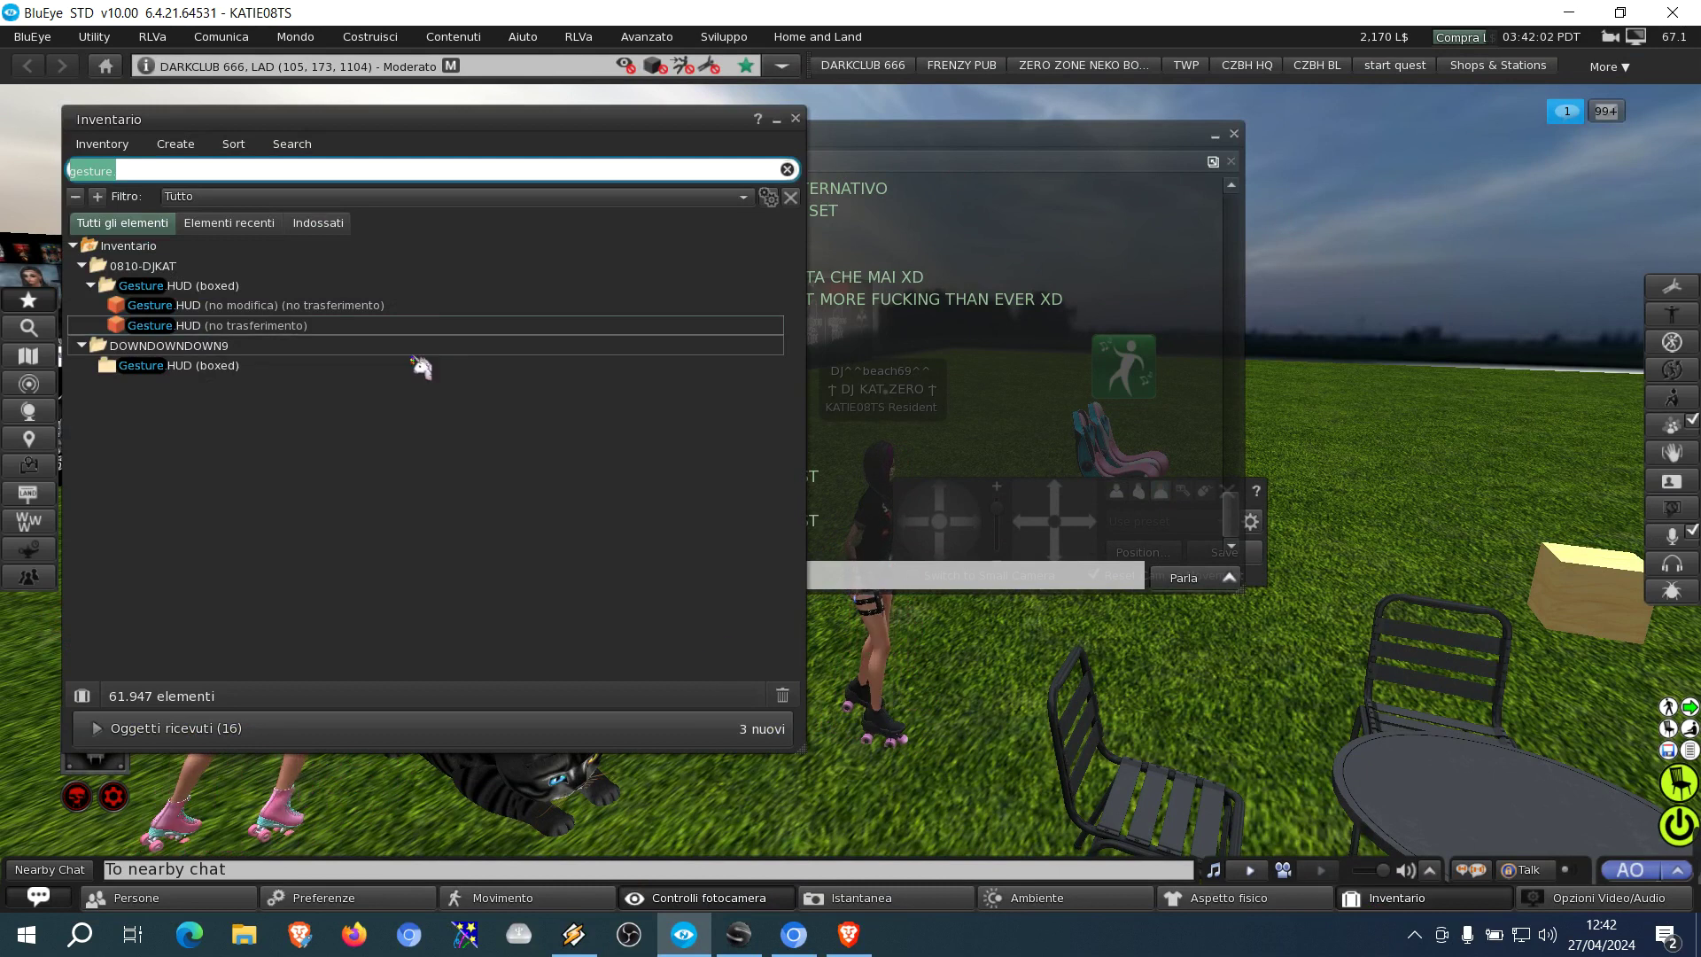
pyautogui.rightClick(298, 328)
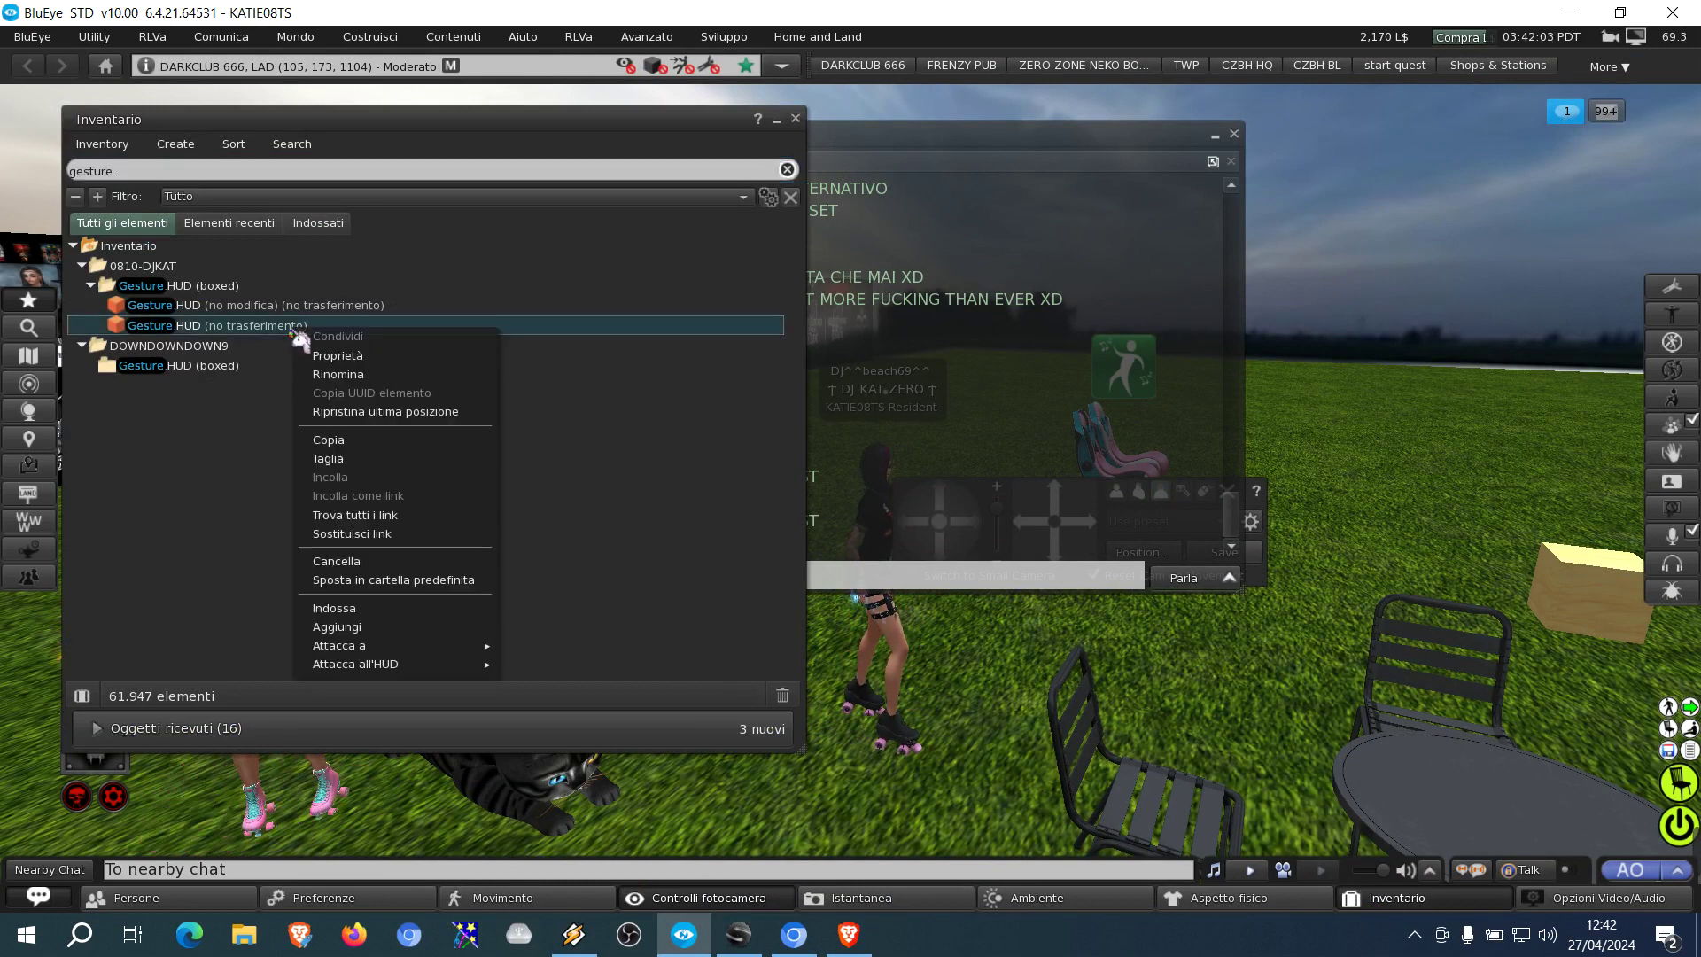
pyautogui.click(412, 630)
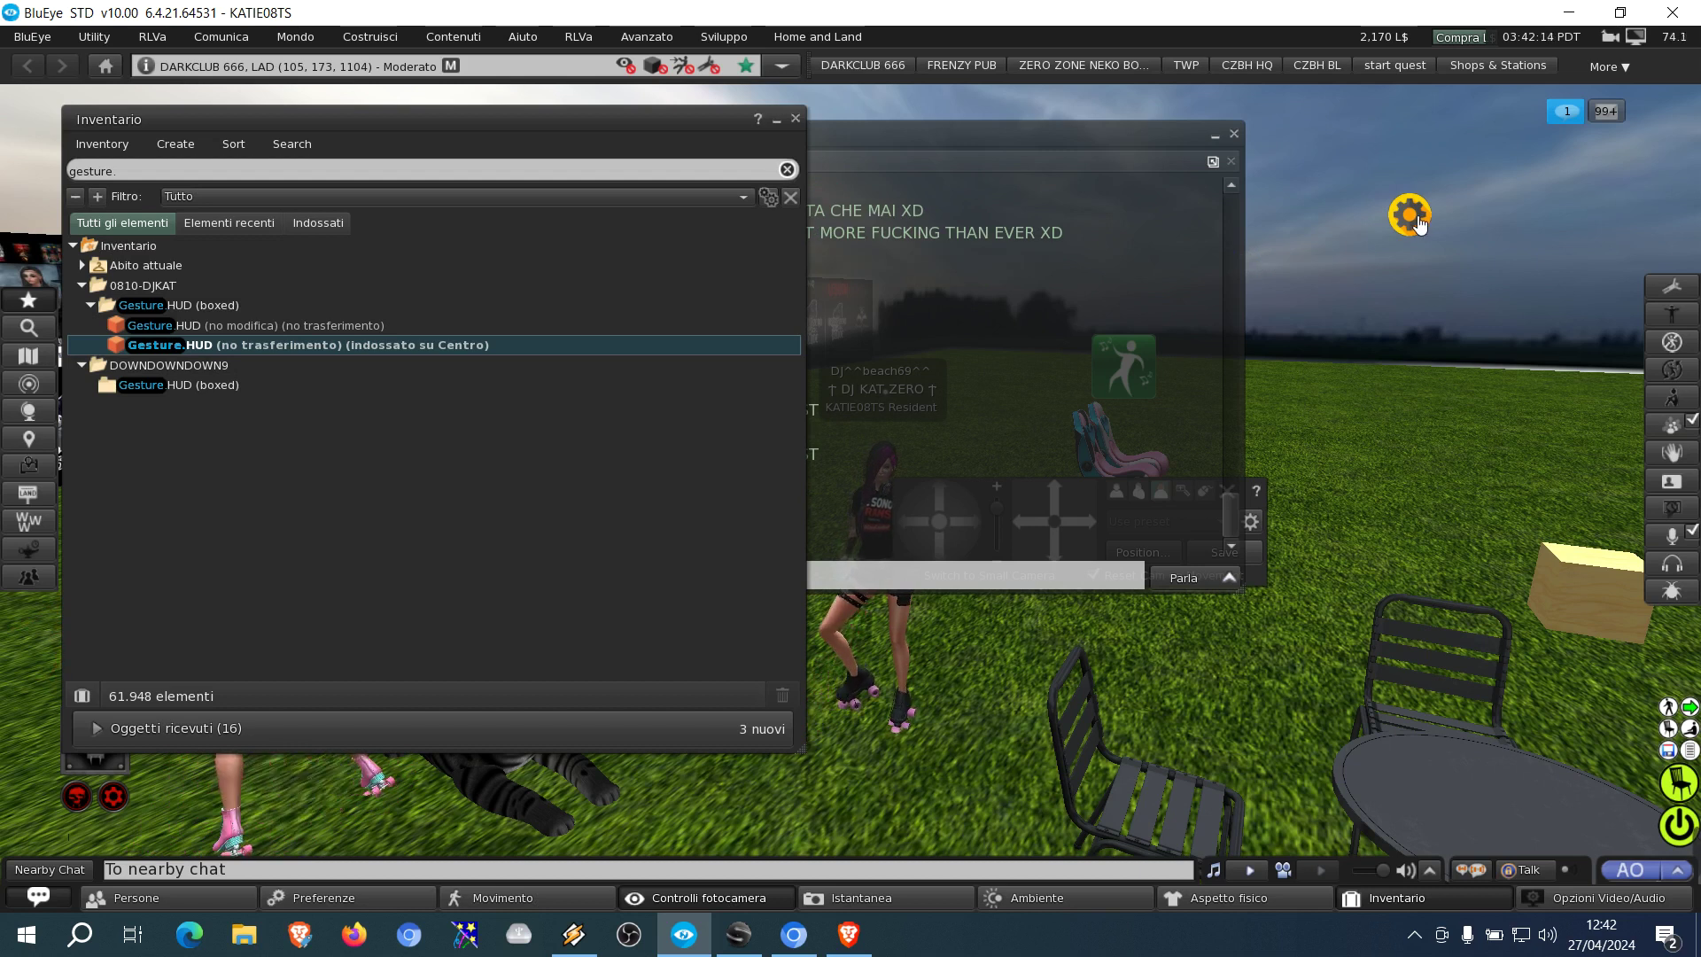
pyautogui.click(1237, 159)
pyautogui.click(1215, 135)
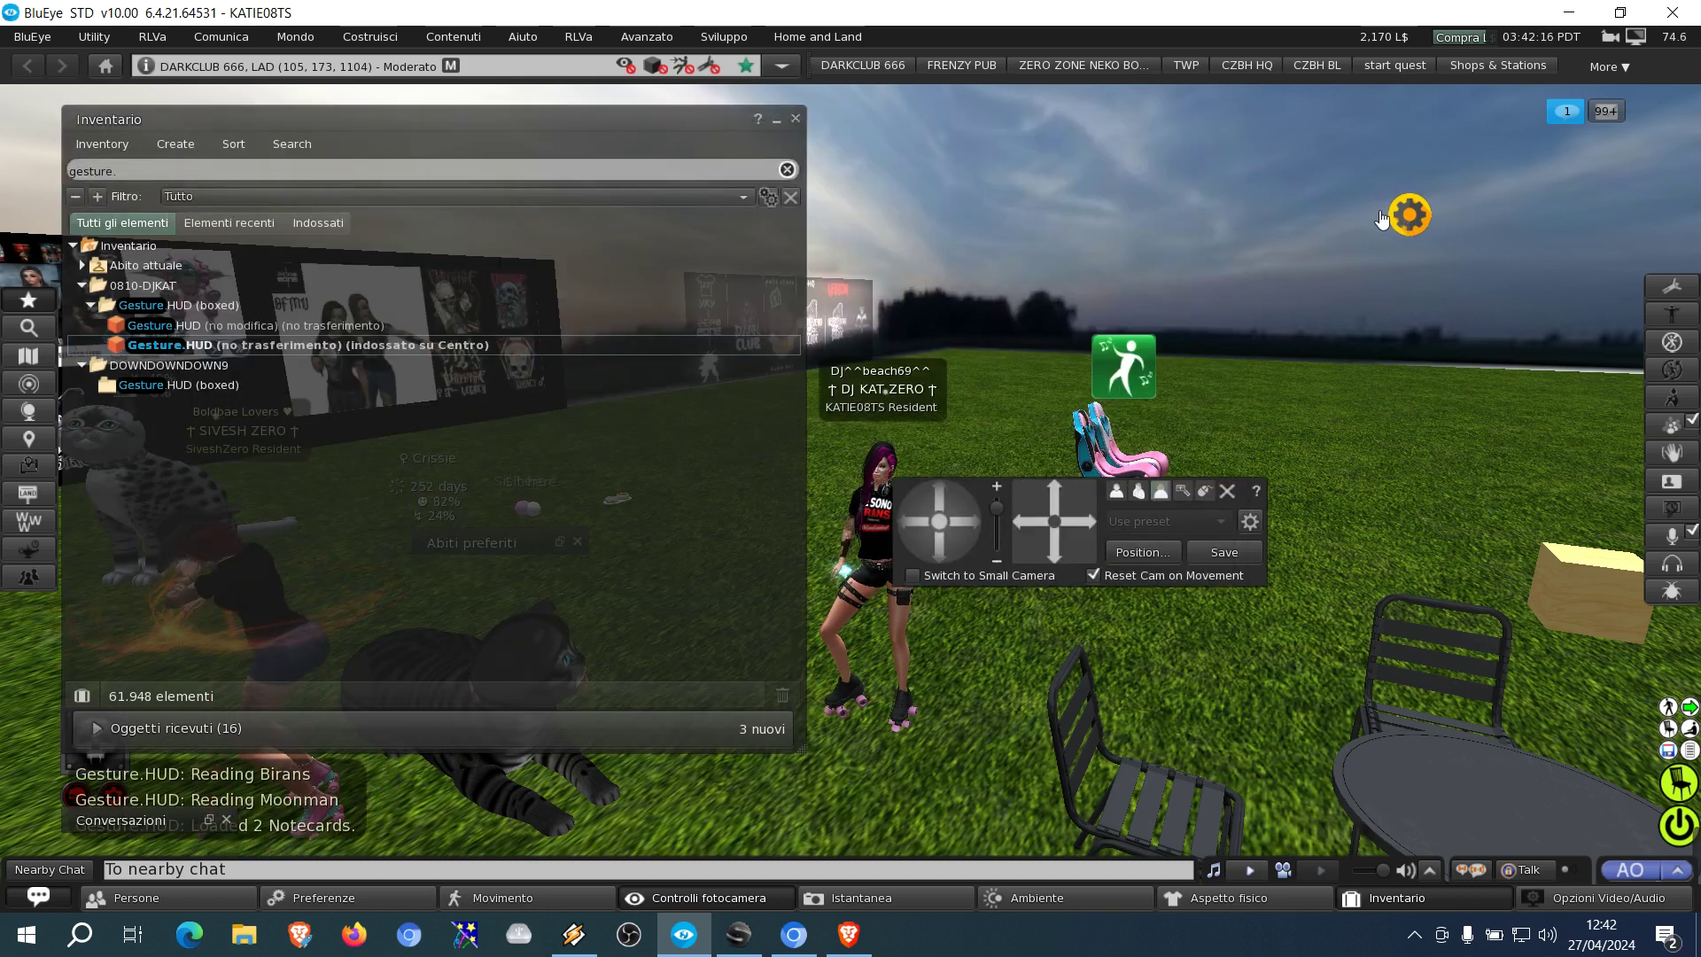
# Step: Open the attached gear-shaped Gesture HUD for editing and examine the Birans and Moonman notecards in its contents
pyautogui.rightClick(1410, 226)
pyautogui.click(1457, 275)
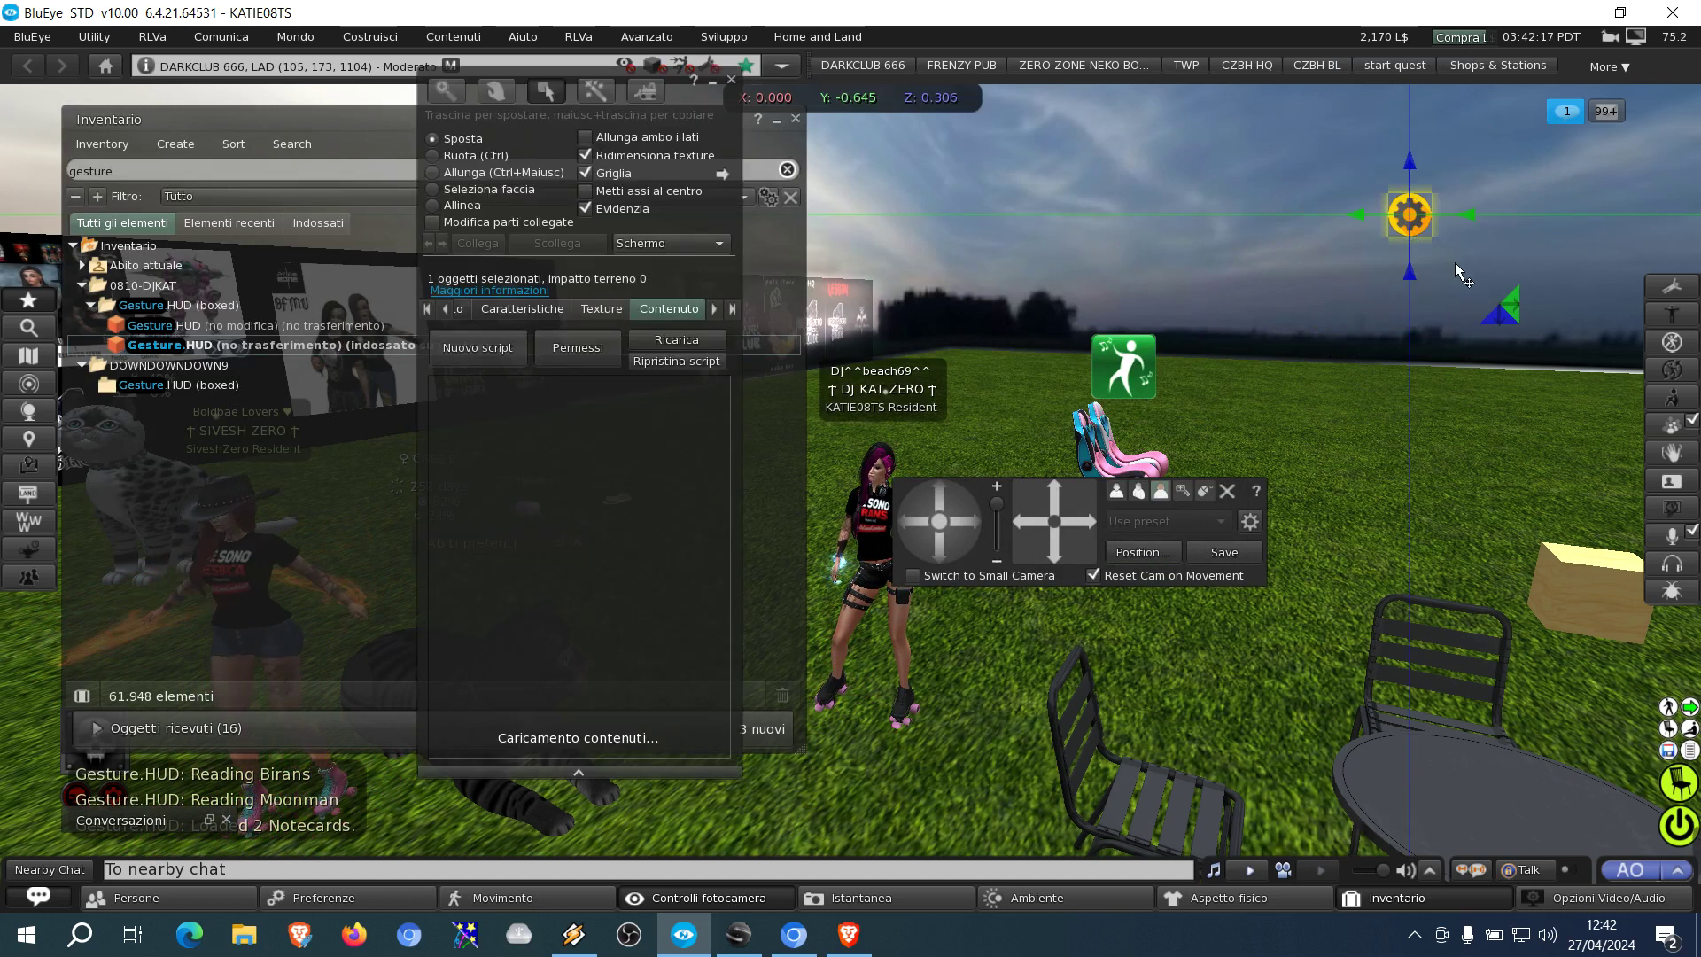
pyautogui.moveTo(686, 154); pyautogui.dragTo(1026, 136)
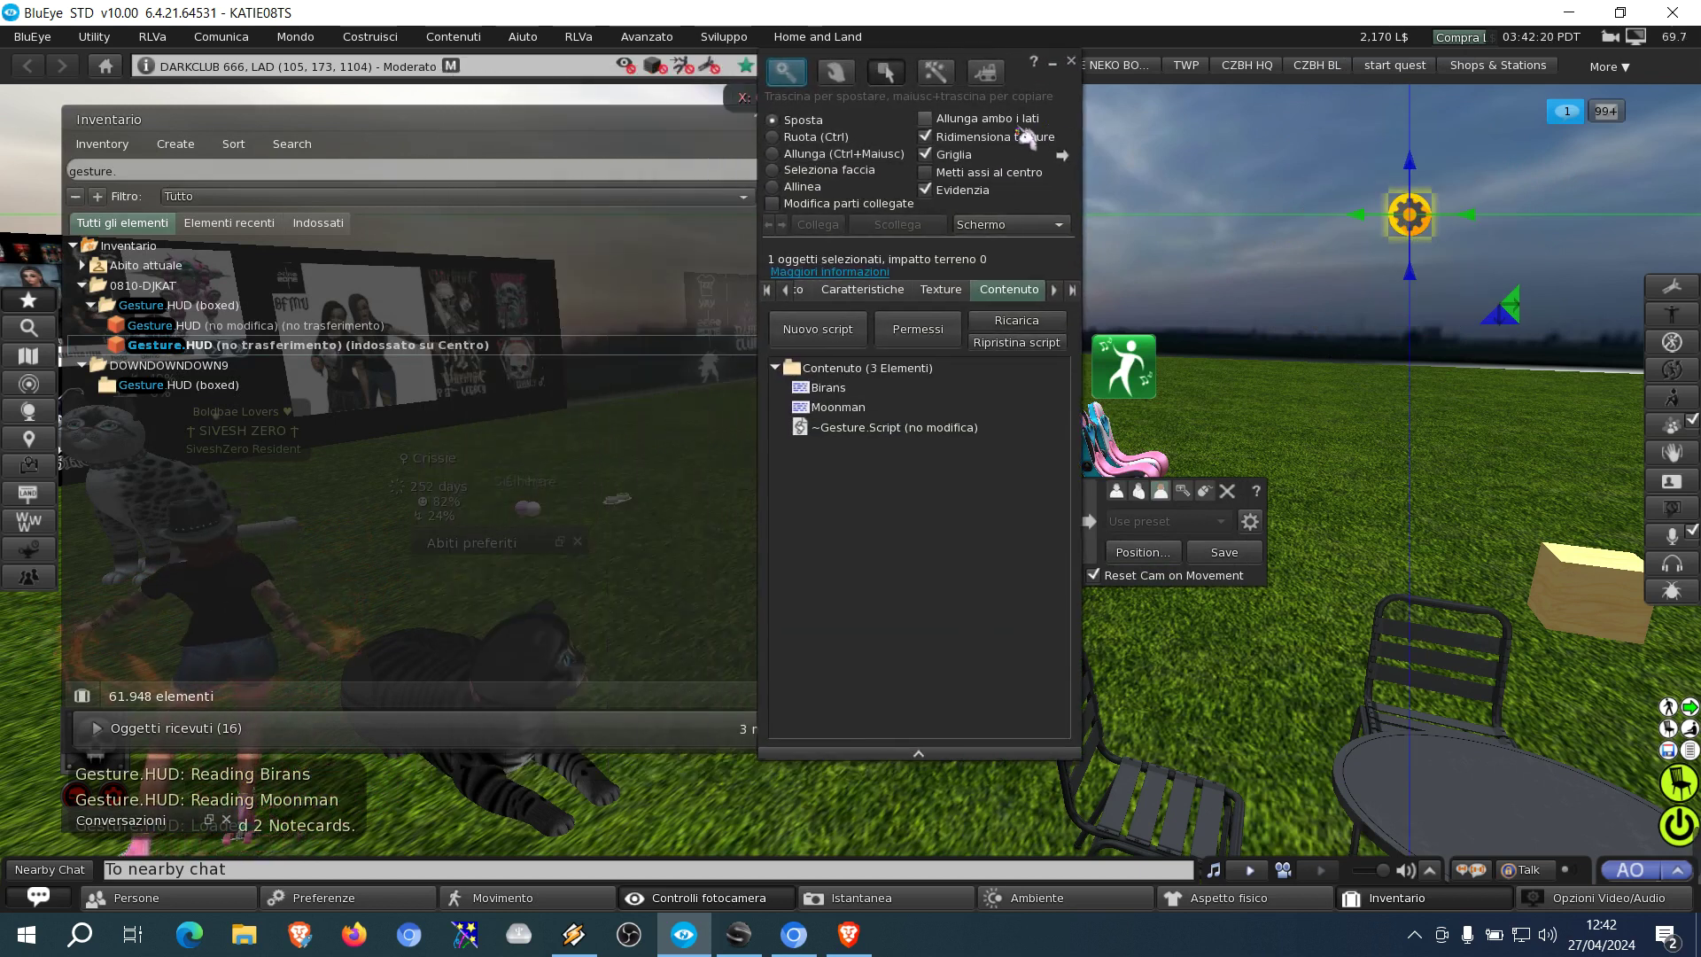
pyautogui.click(864, 396)
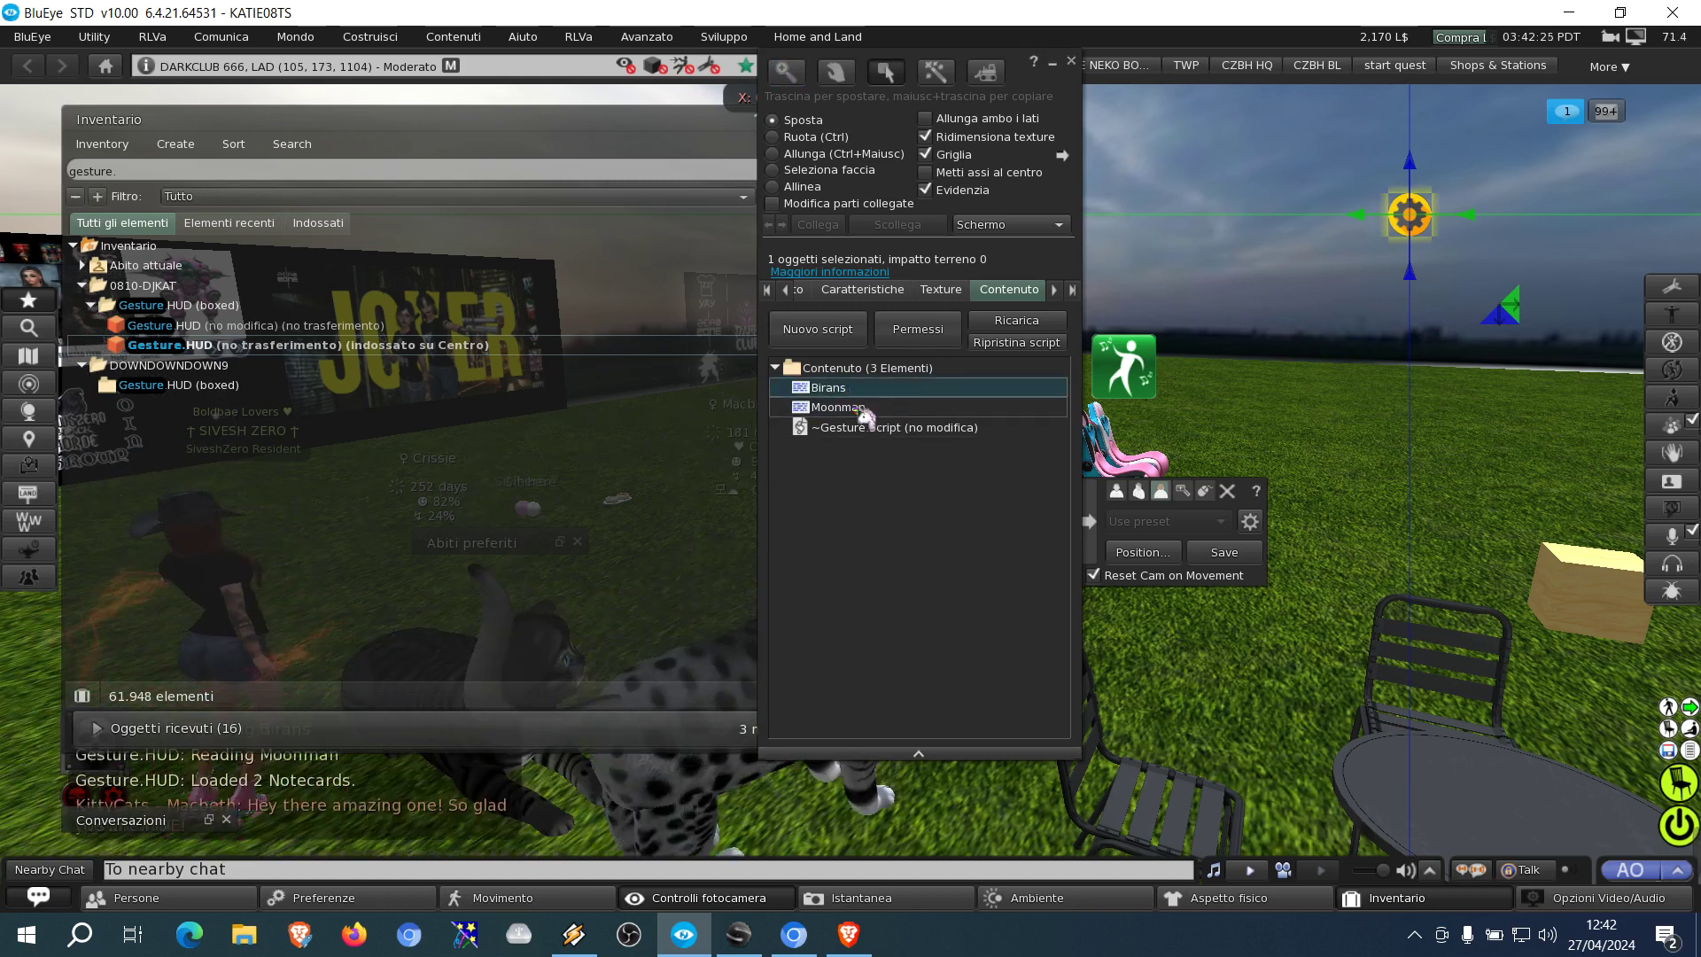
pyautogui.click(860, 407)
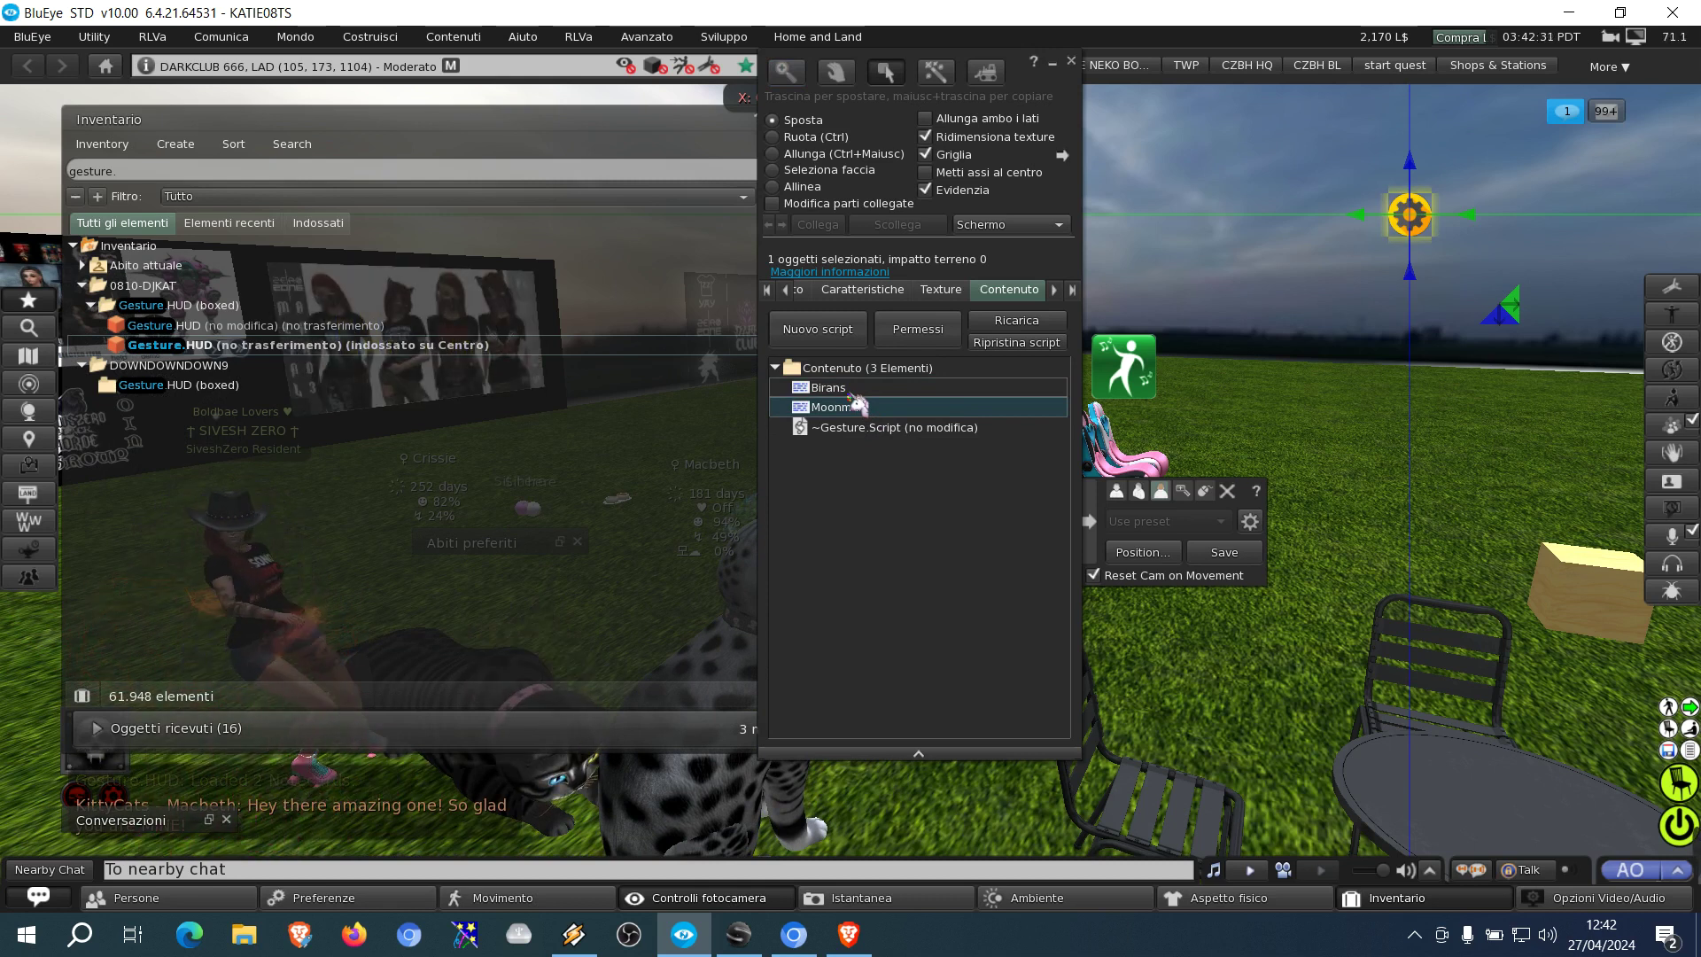
# Step: Clear the inventory search and create a new notecard named CLAP in the Annotazioni folder
pyautogui.click(789, 347)
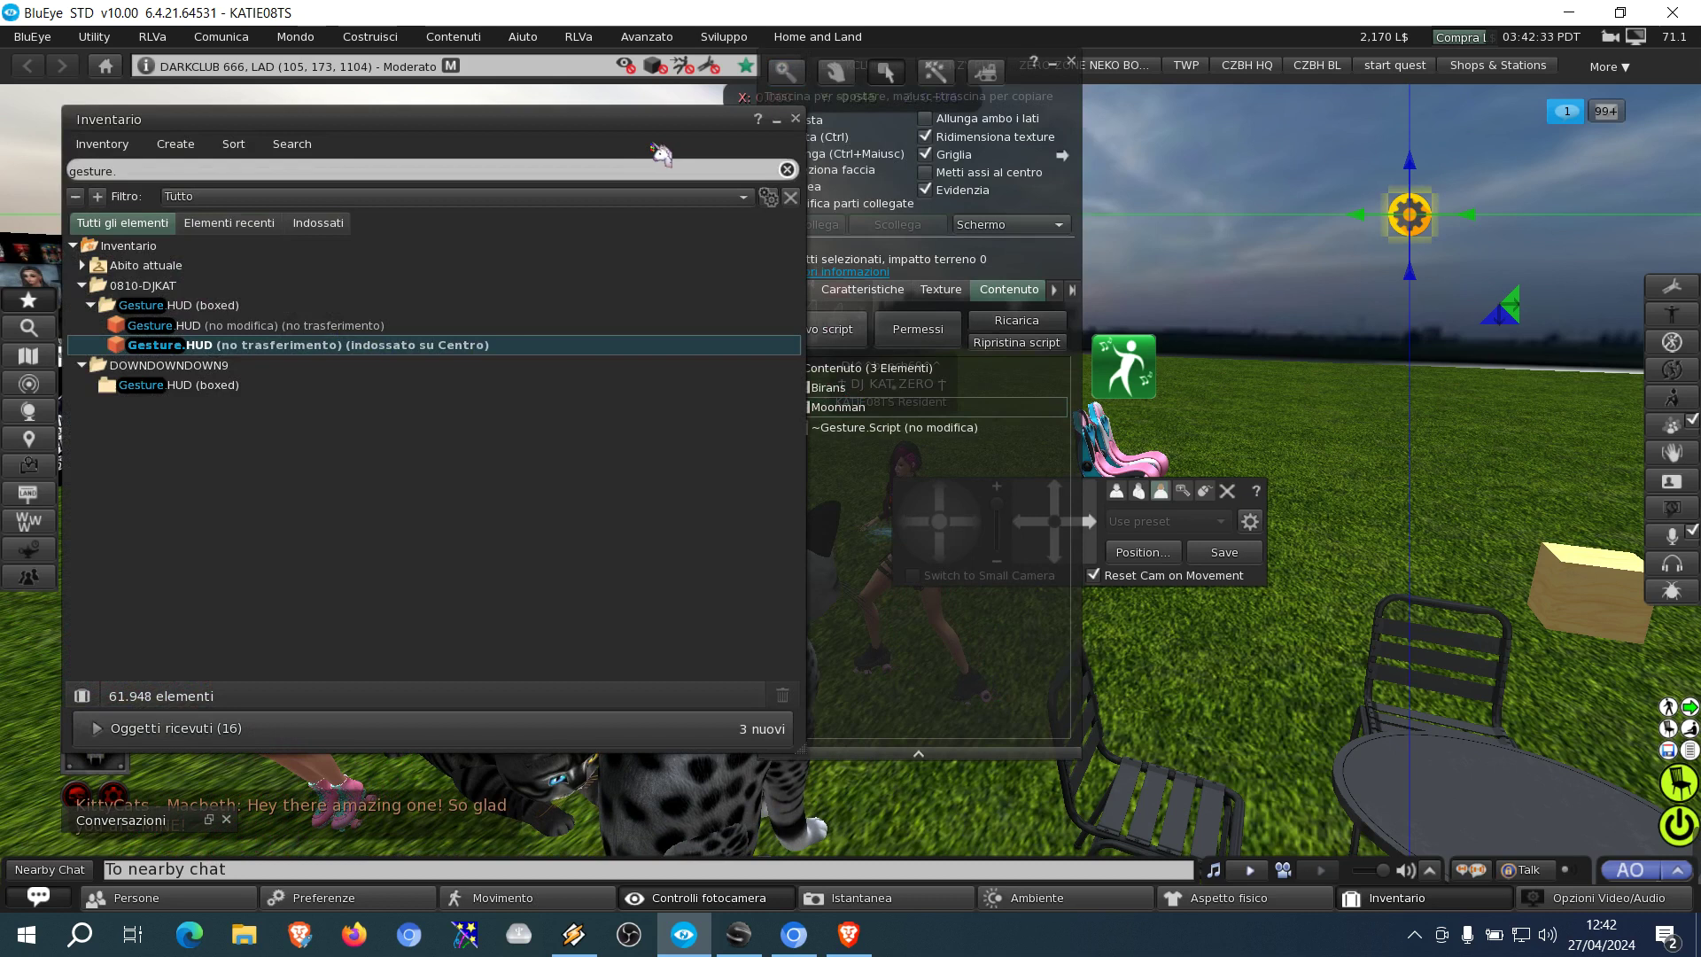
pyautogui.click(788, 170)
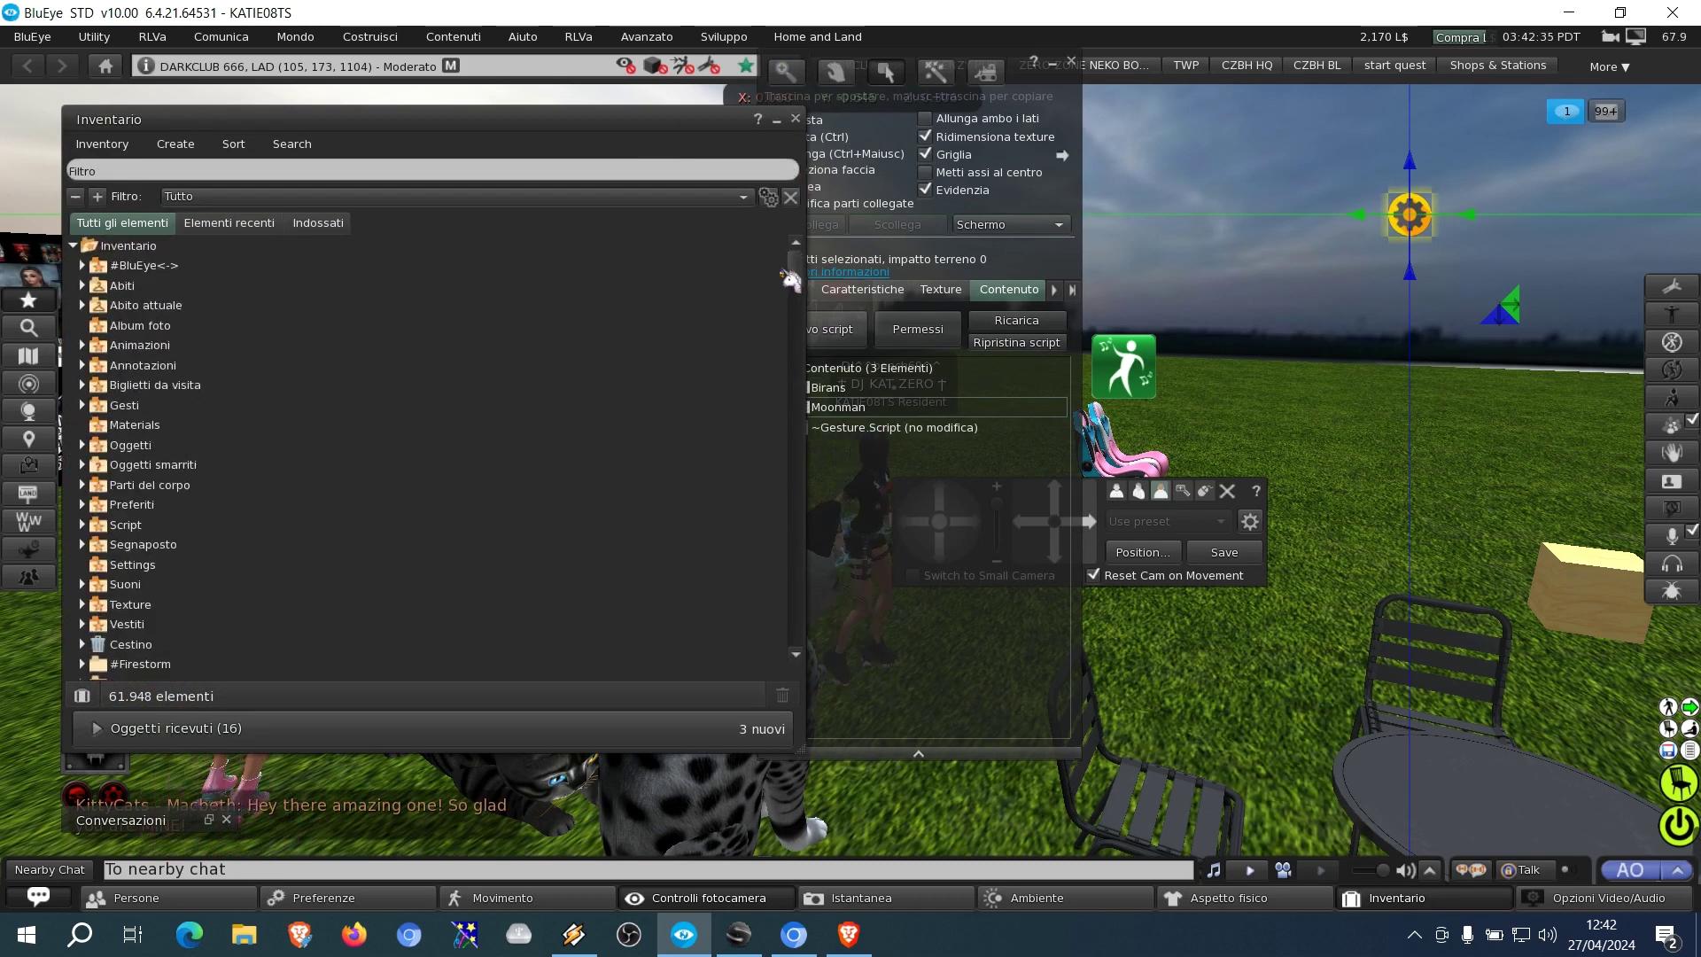
pyautogui.rightClick(142, 365)
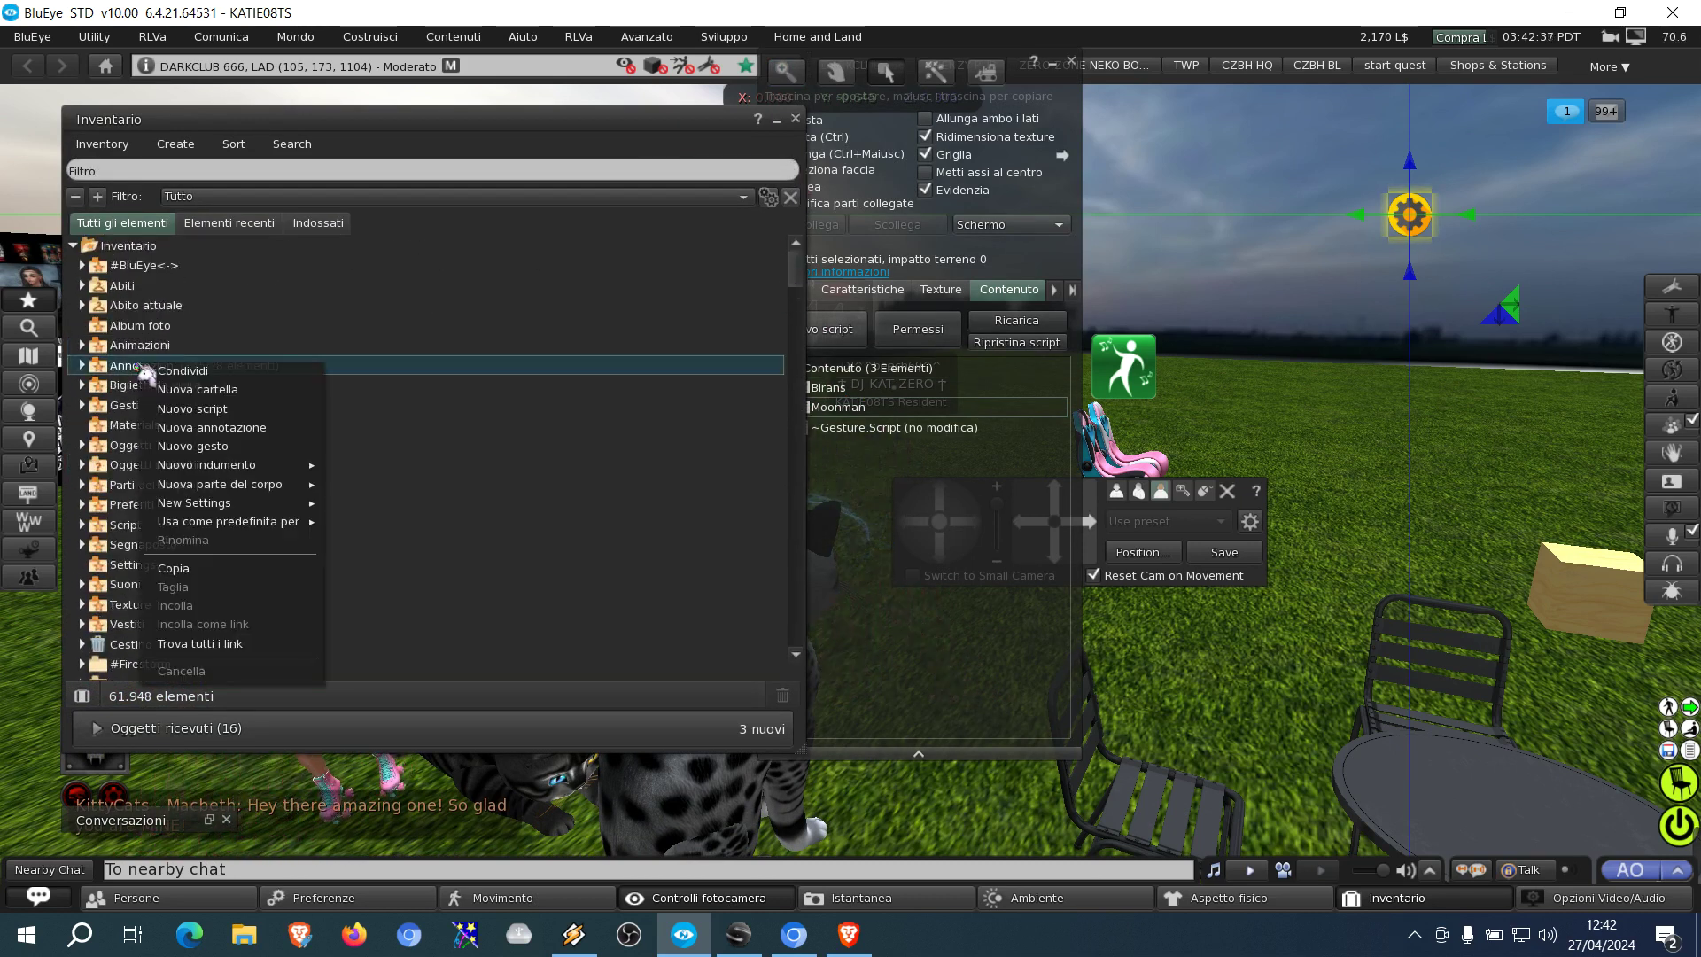
pyautogui.click(244, 428)
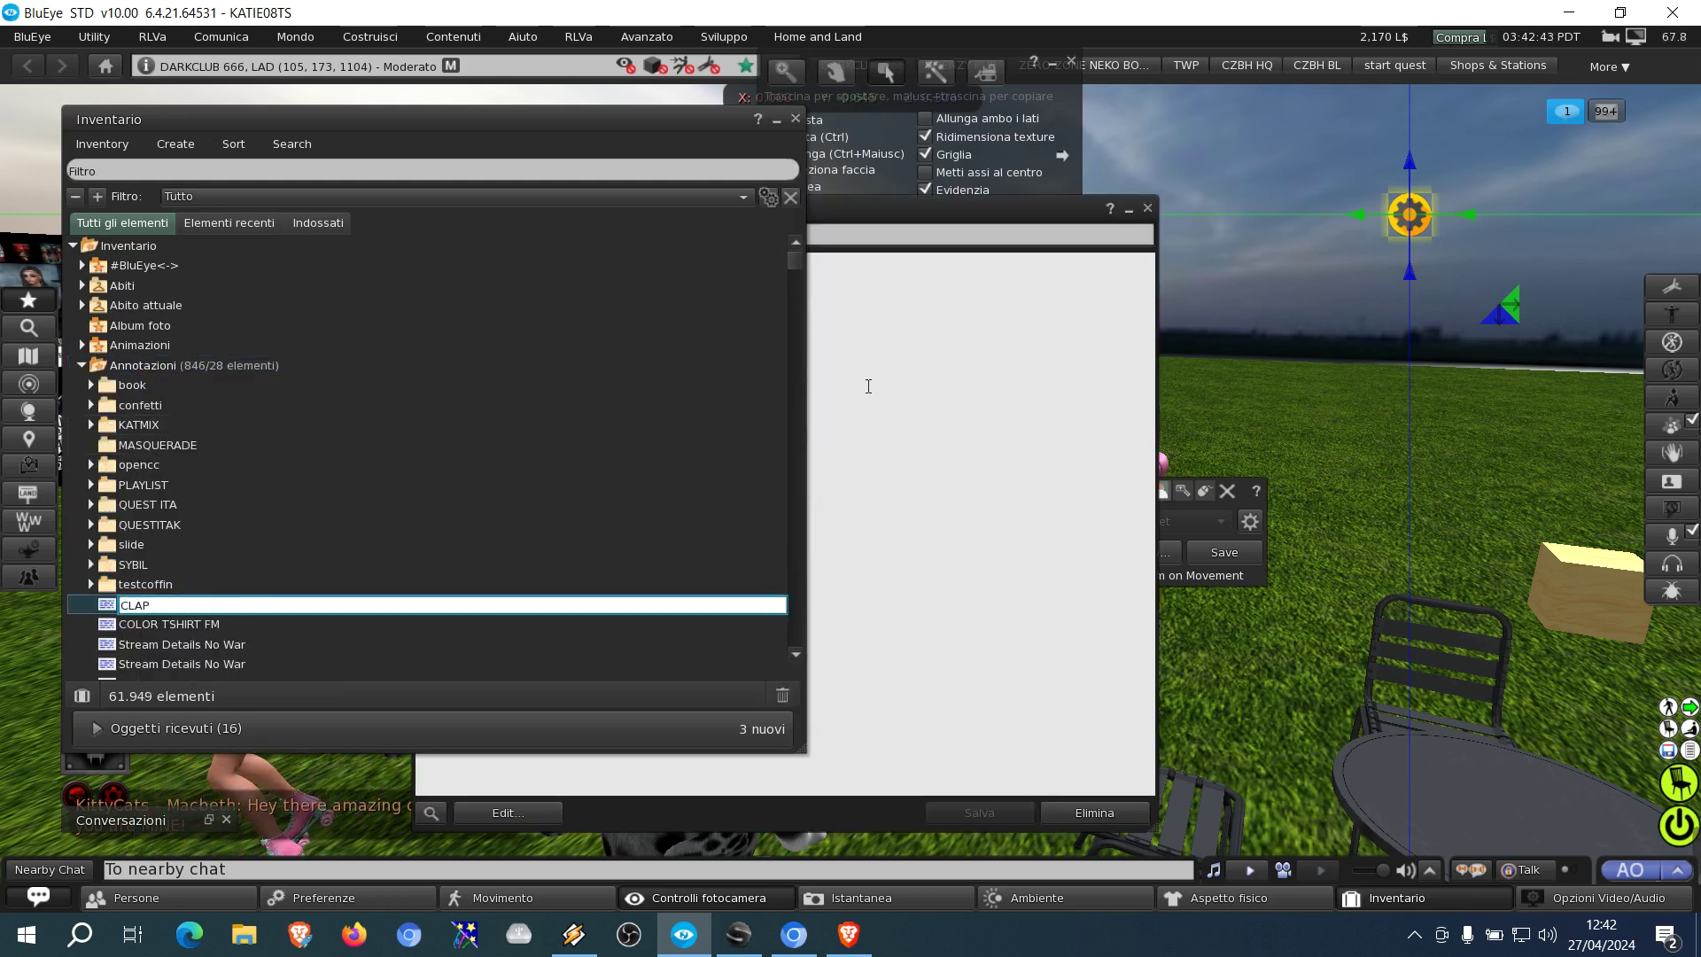
pyautogui.click(921, 487)
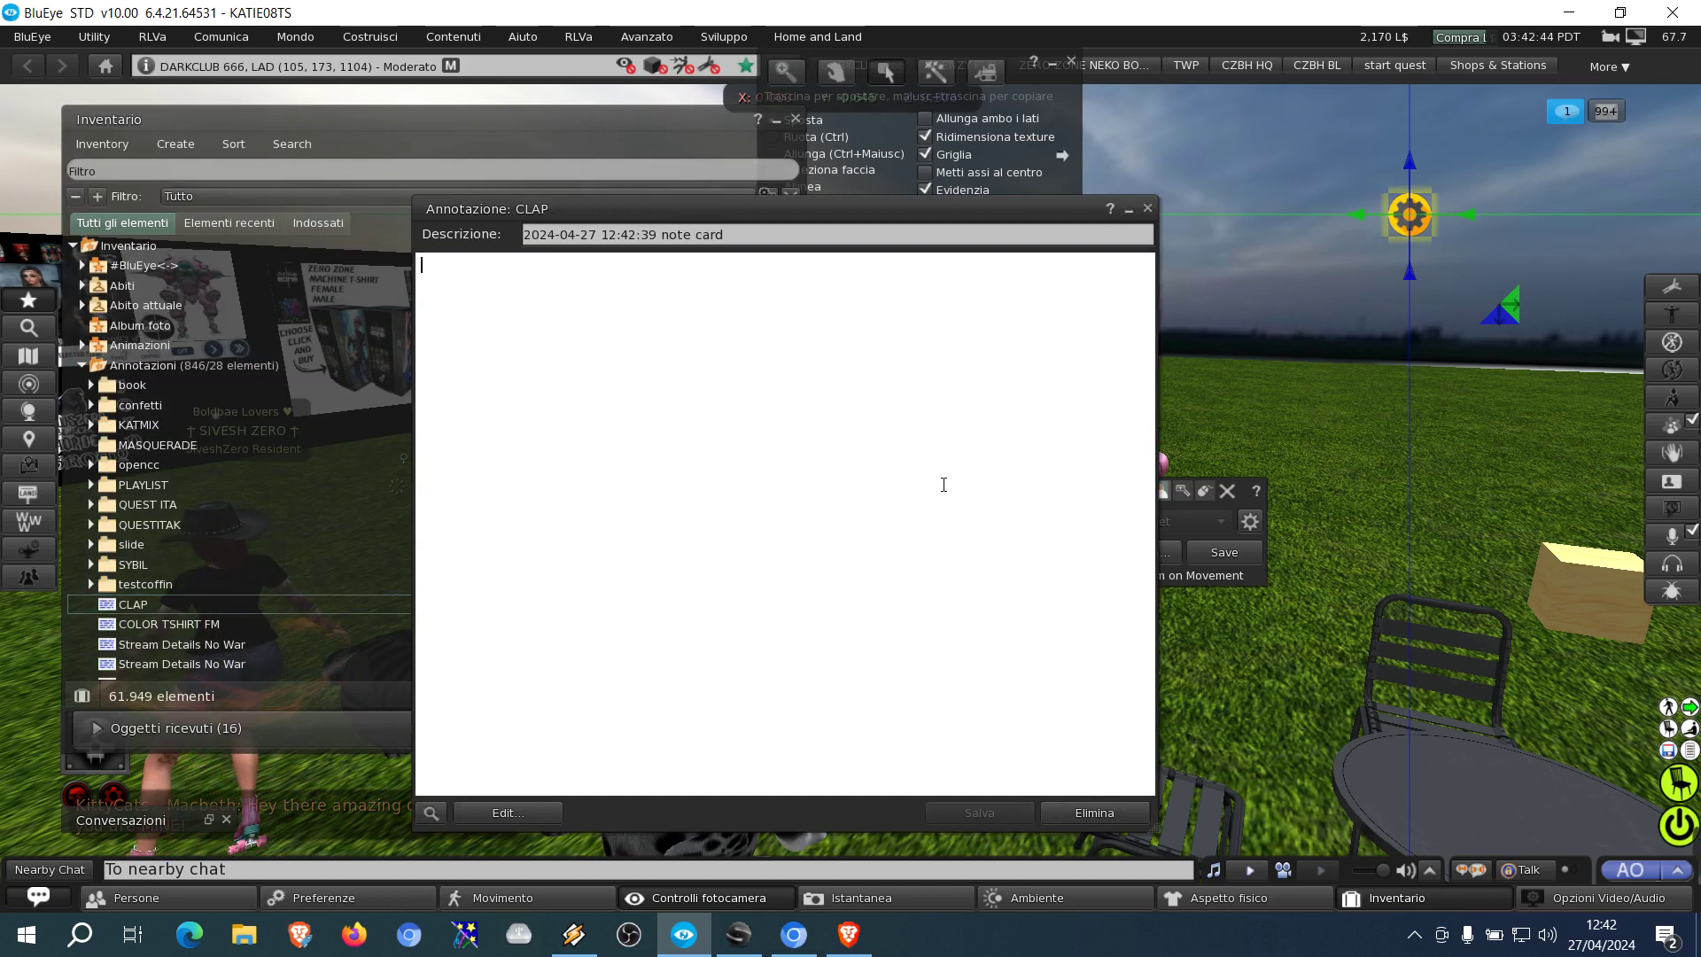
# Step: Close the blank notecard and add CLAP from the inventory to the Gesture HUD's contents
pyautogui.click(1147, 208)
pyautogui.moveTo(1077, 124); pyautogui.dragTo(1209, 140)
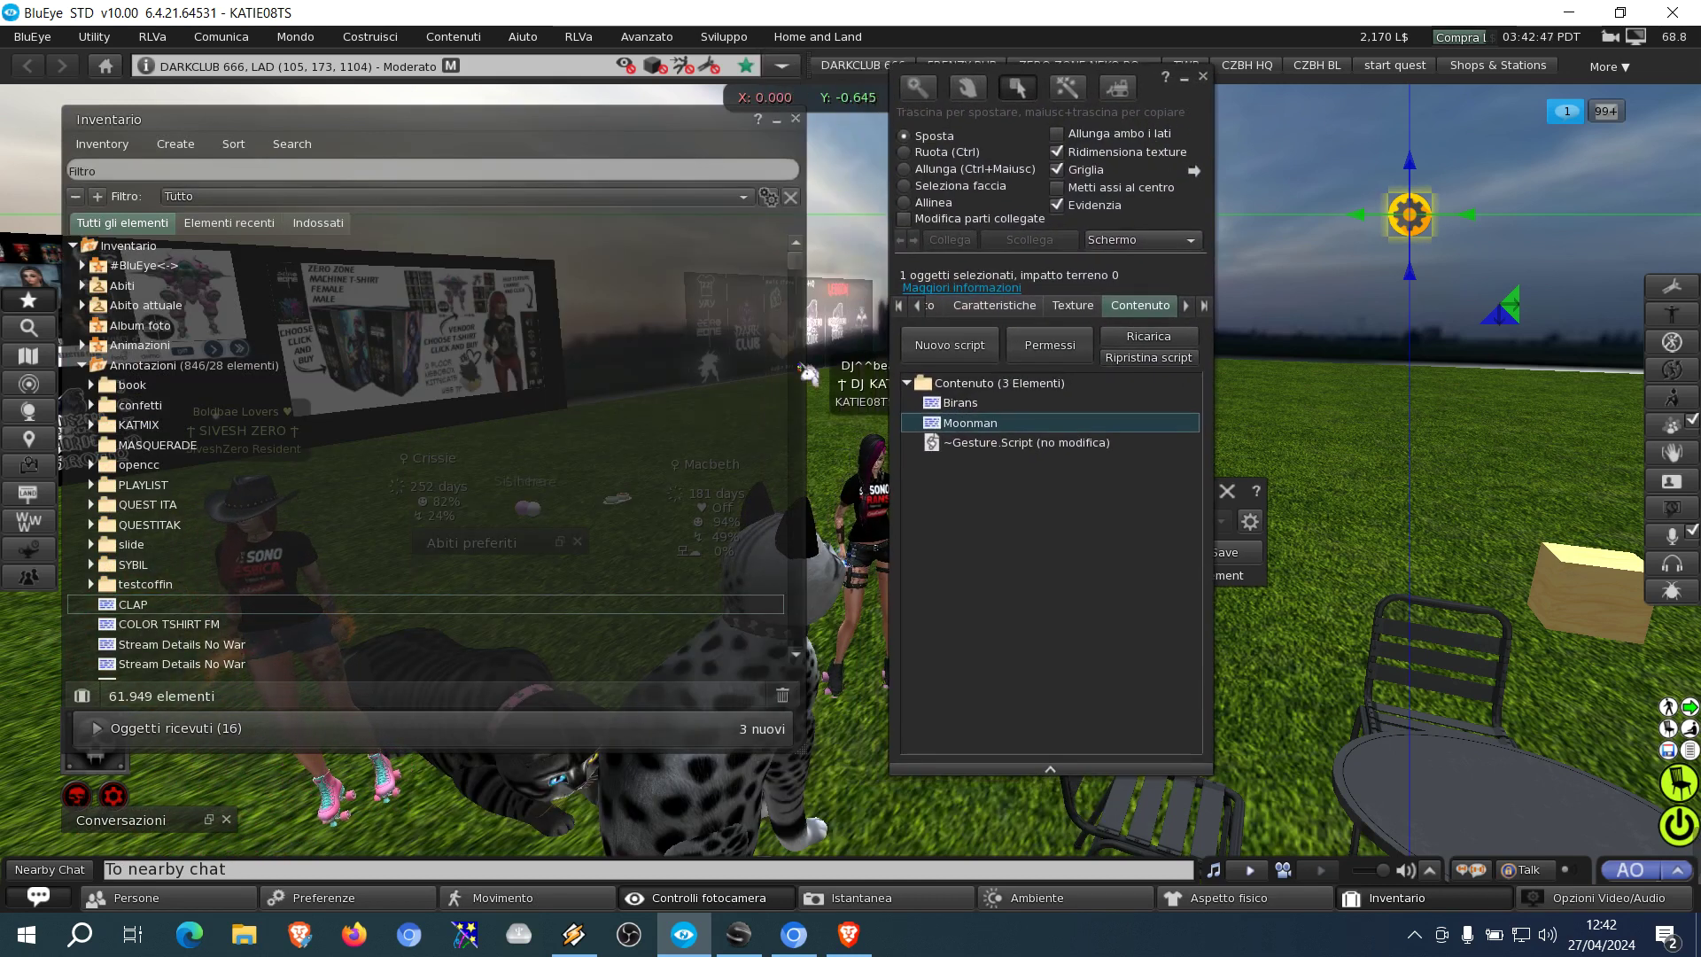
pyautogui.moveTo(940, 479)
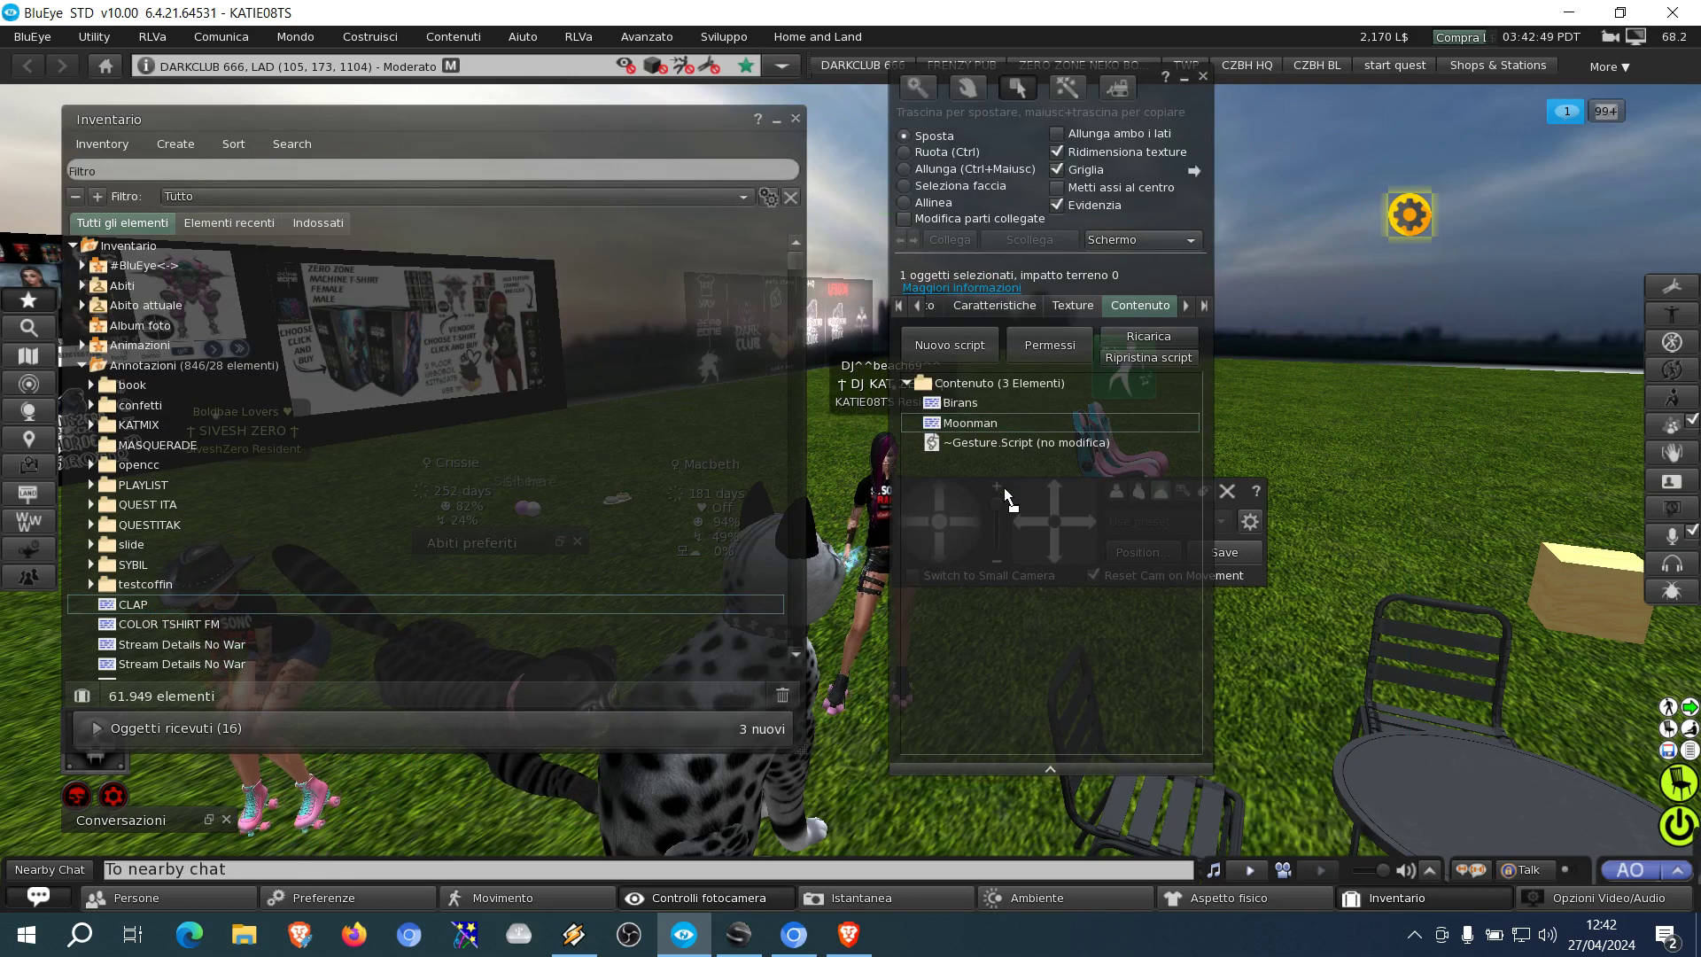
pyautogui.moveTo(1008, 498); pyautogui.dragTo(1012, 503)
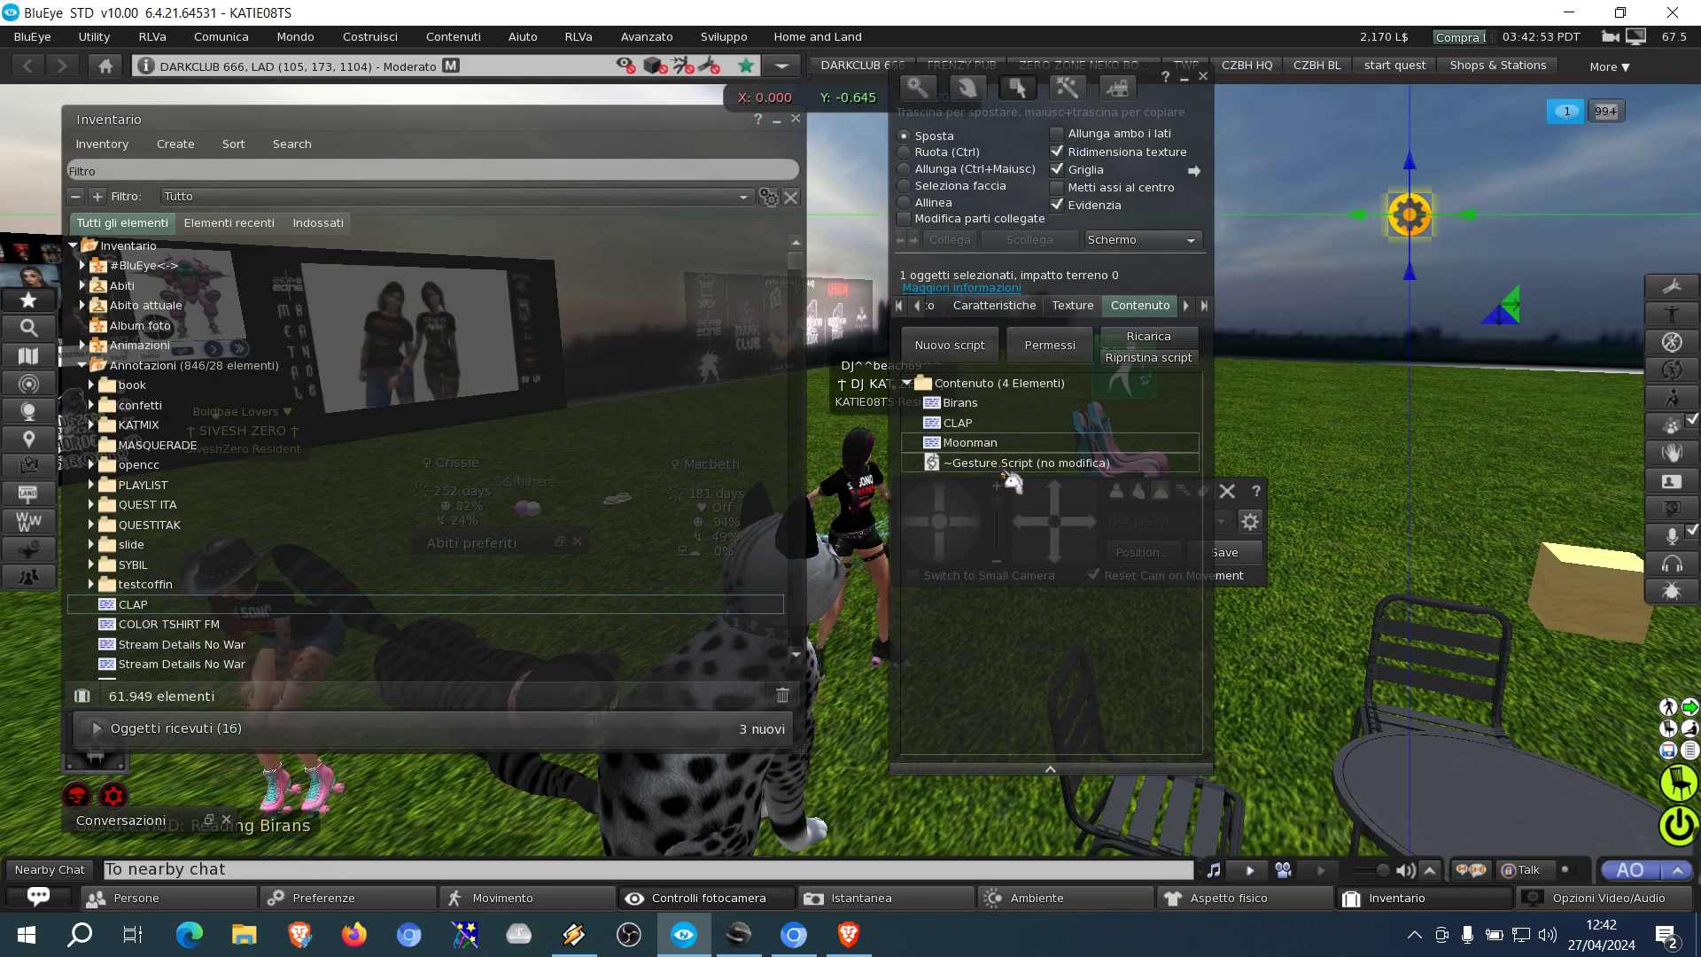
# Step: Open the CLAP notecard stored inside the Gesture HUD and move its window aside
pyautogui.click(404, 143)
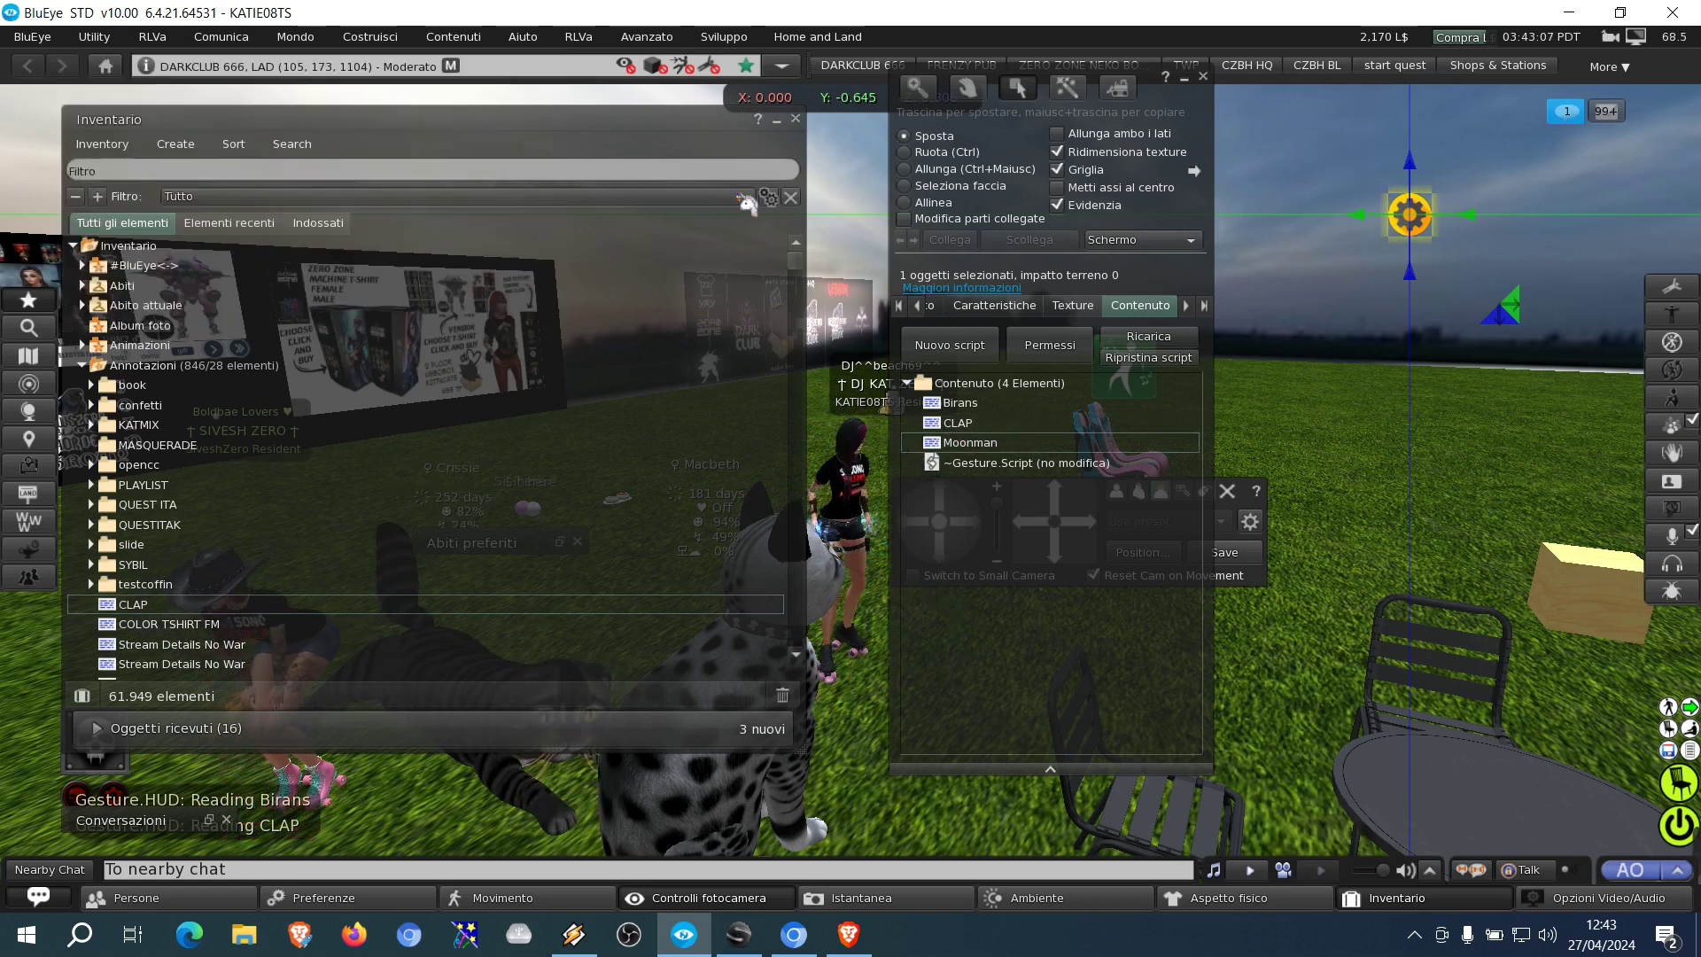
pyautogui.doubleClick(993, 423)
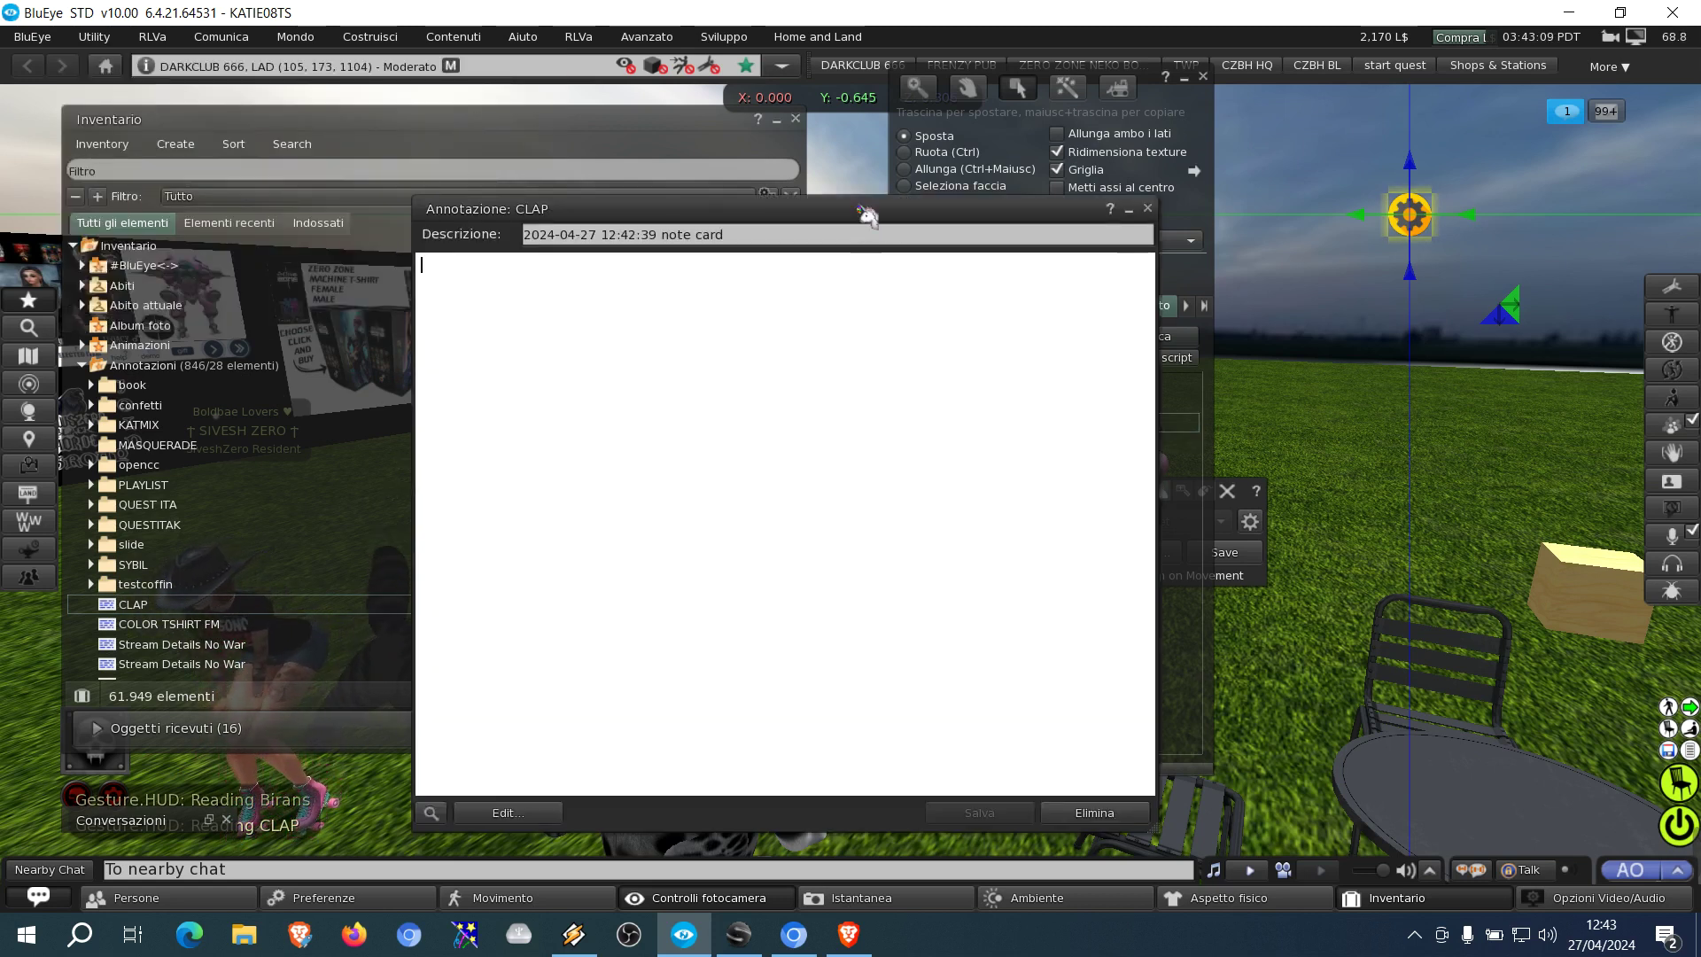
pyautogui.moveTo(866, 214); pyautogui.dragTo(548, 134)
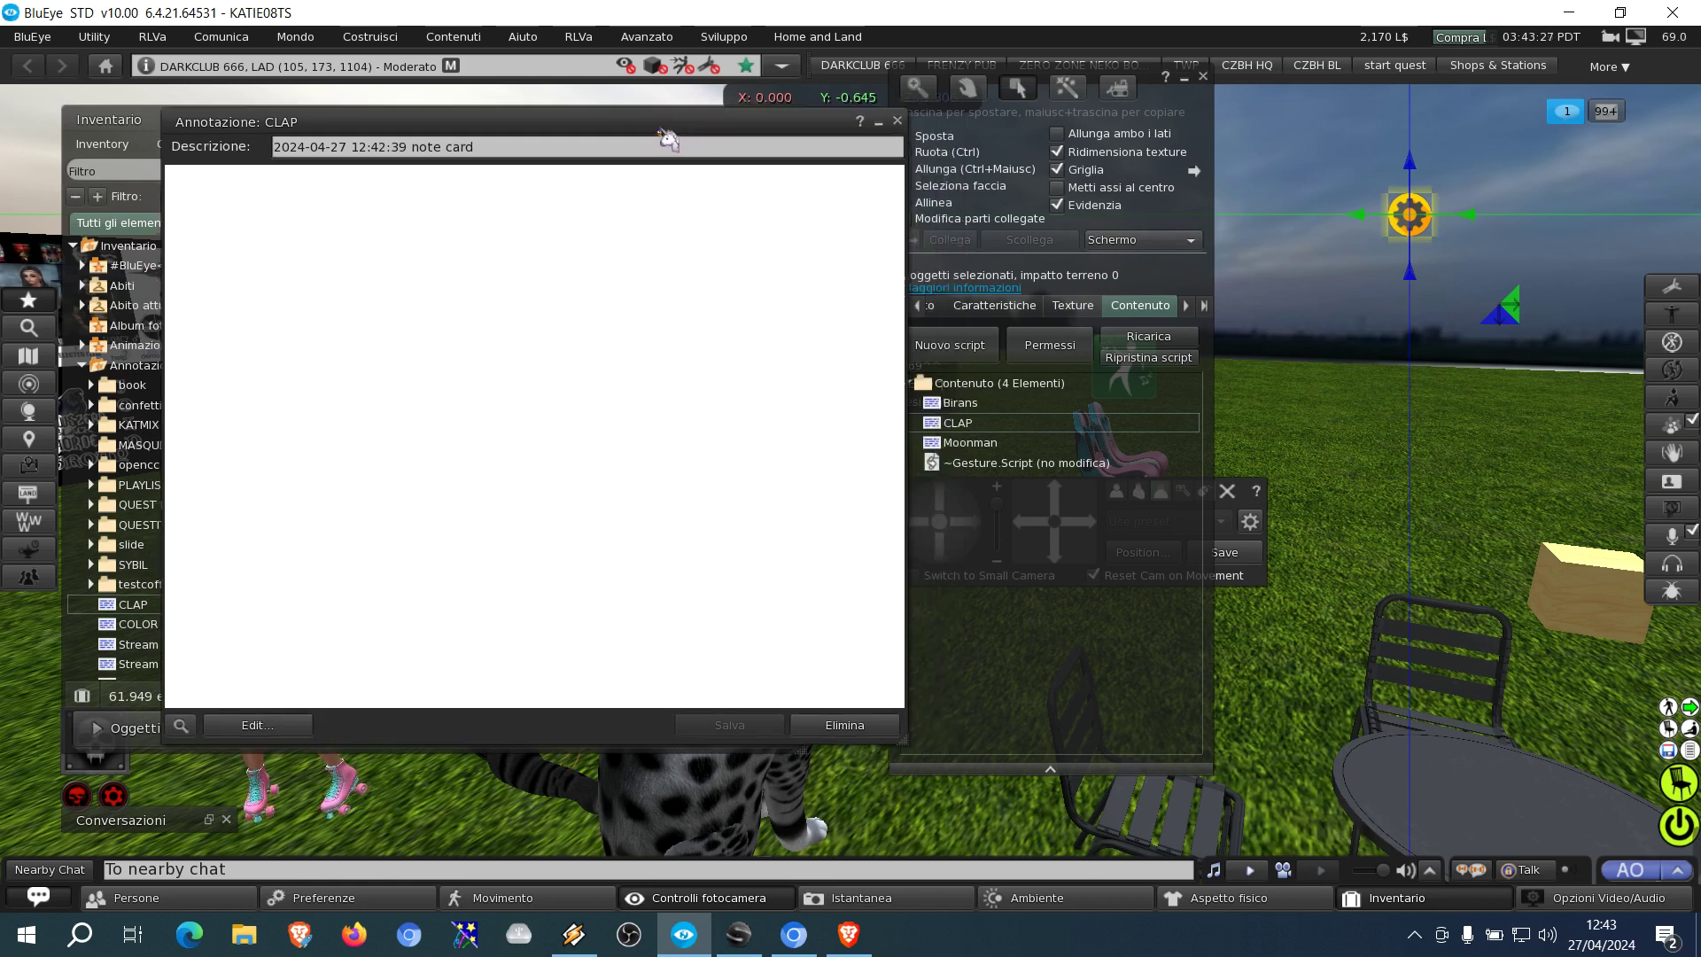
# Step: Copy the three-line APPLAUSE ASCII art from the Gesture HUD's Marketplace description in the browser and return to the viewer
pyautogui.click(848, 933)
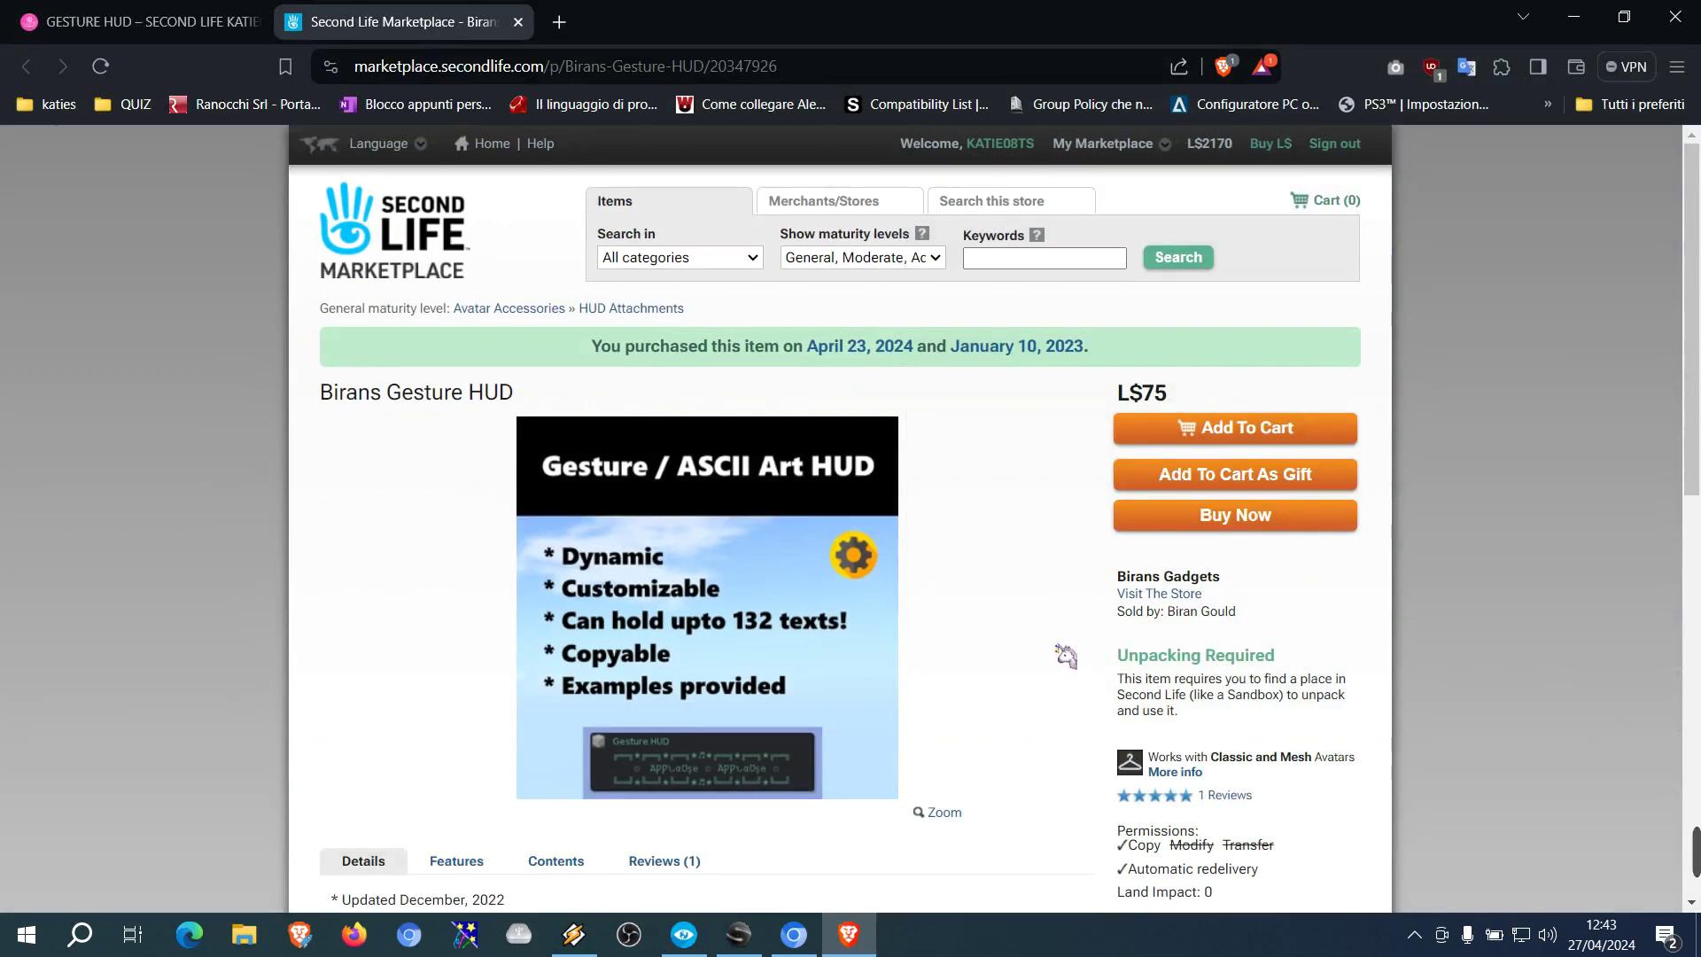
pyautogui.scroll(-5, 1066, 656)
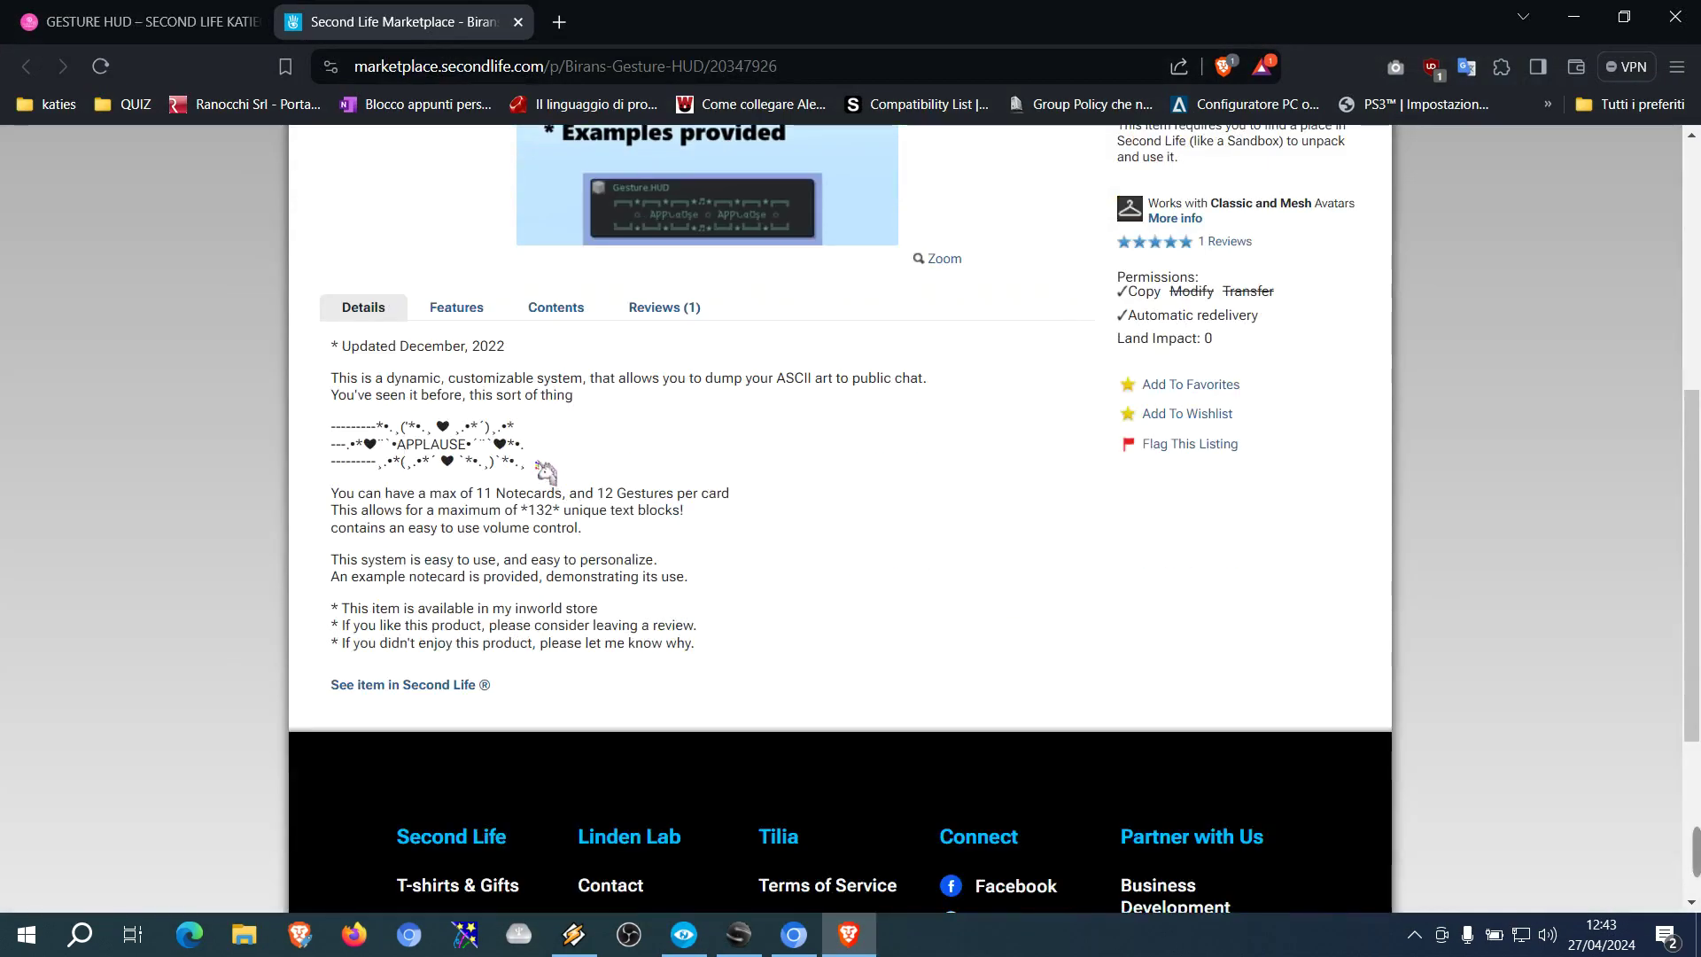
pyautogui.moveTo(339, 460)
pyautogui.mouseDown()
pyautogui.moveTo(341, 310)
pyautogui.moveTo(334, 436)
pyautogui.mouseUp()
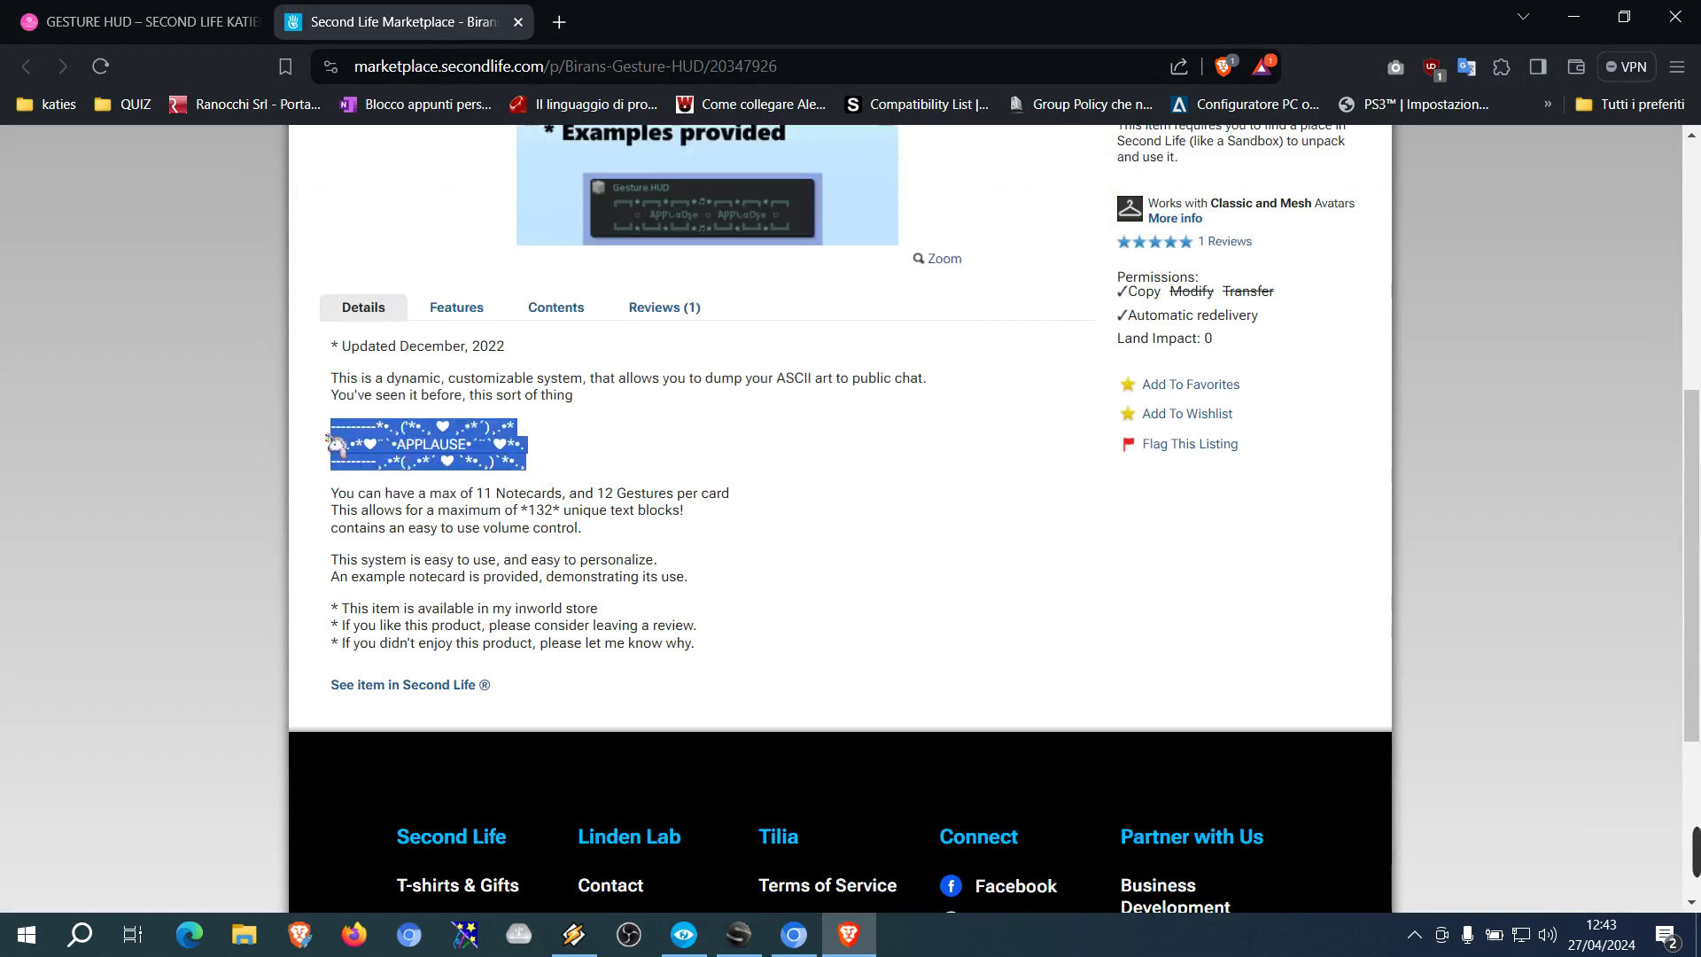
pyautogui.rightClick(432, 440)
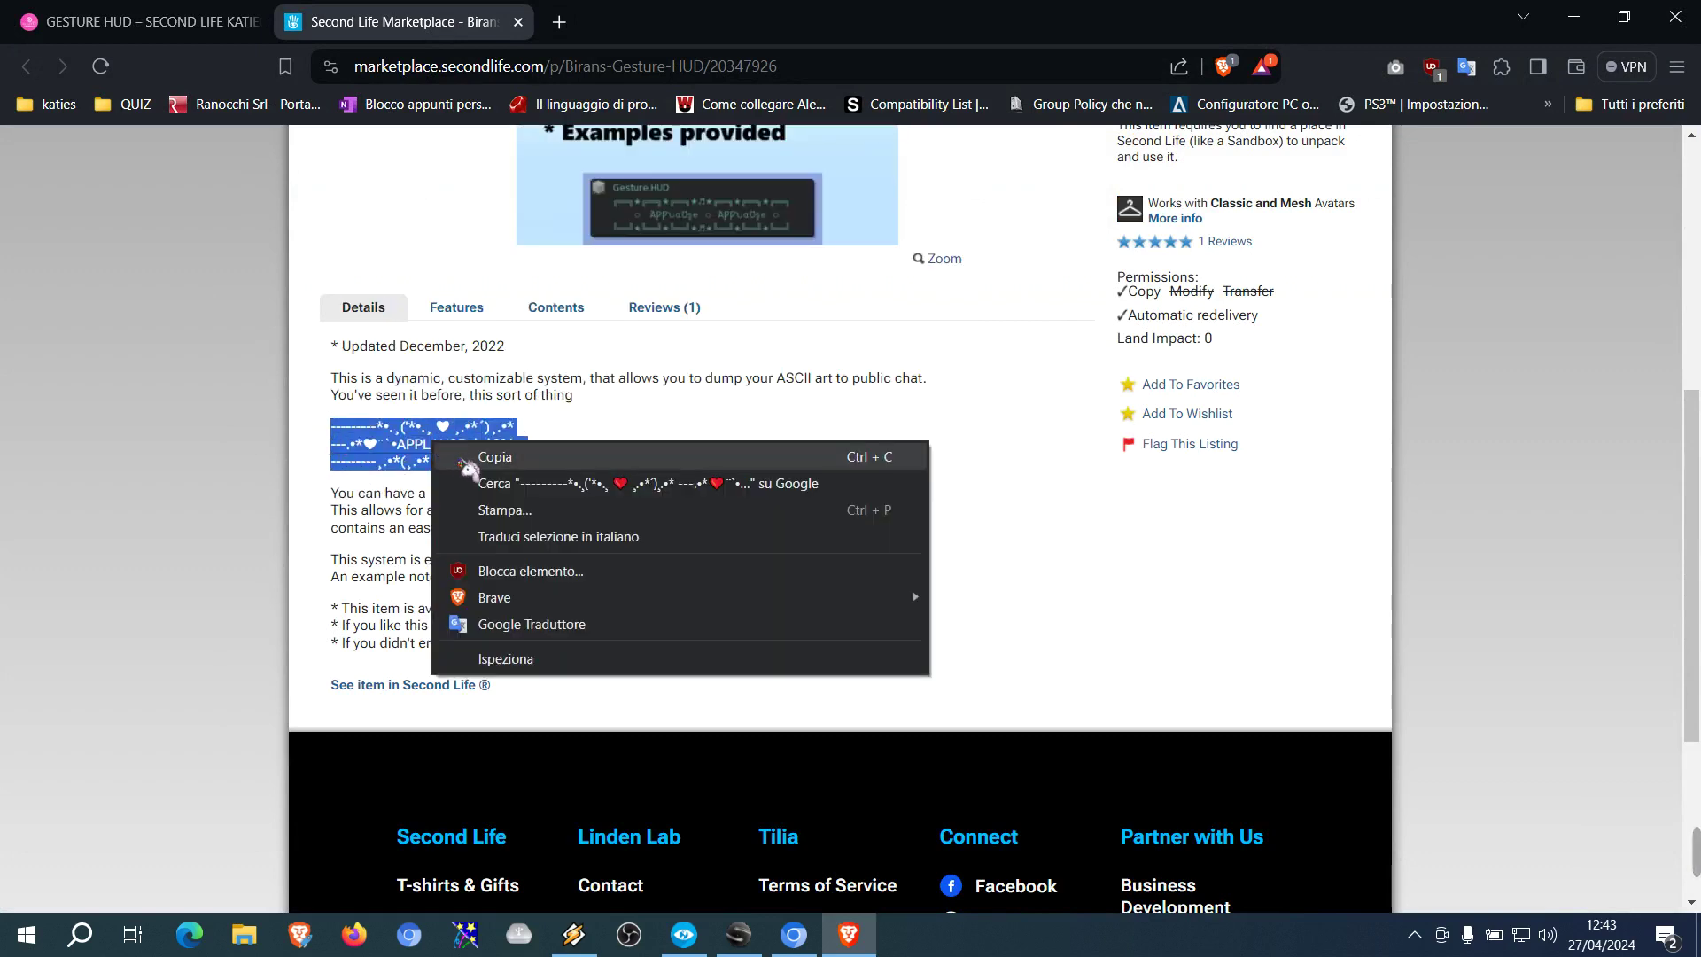
pyautogui.click(462, 457)
pyautogui.click(1575, 16)
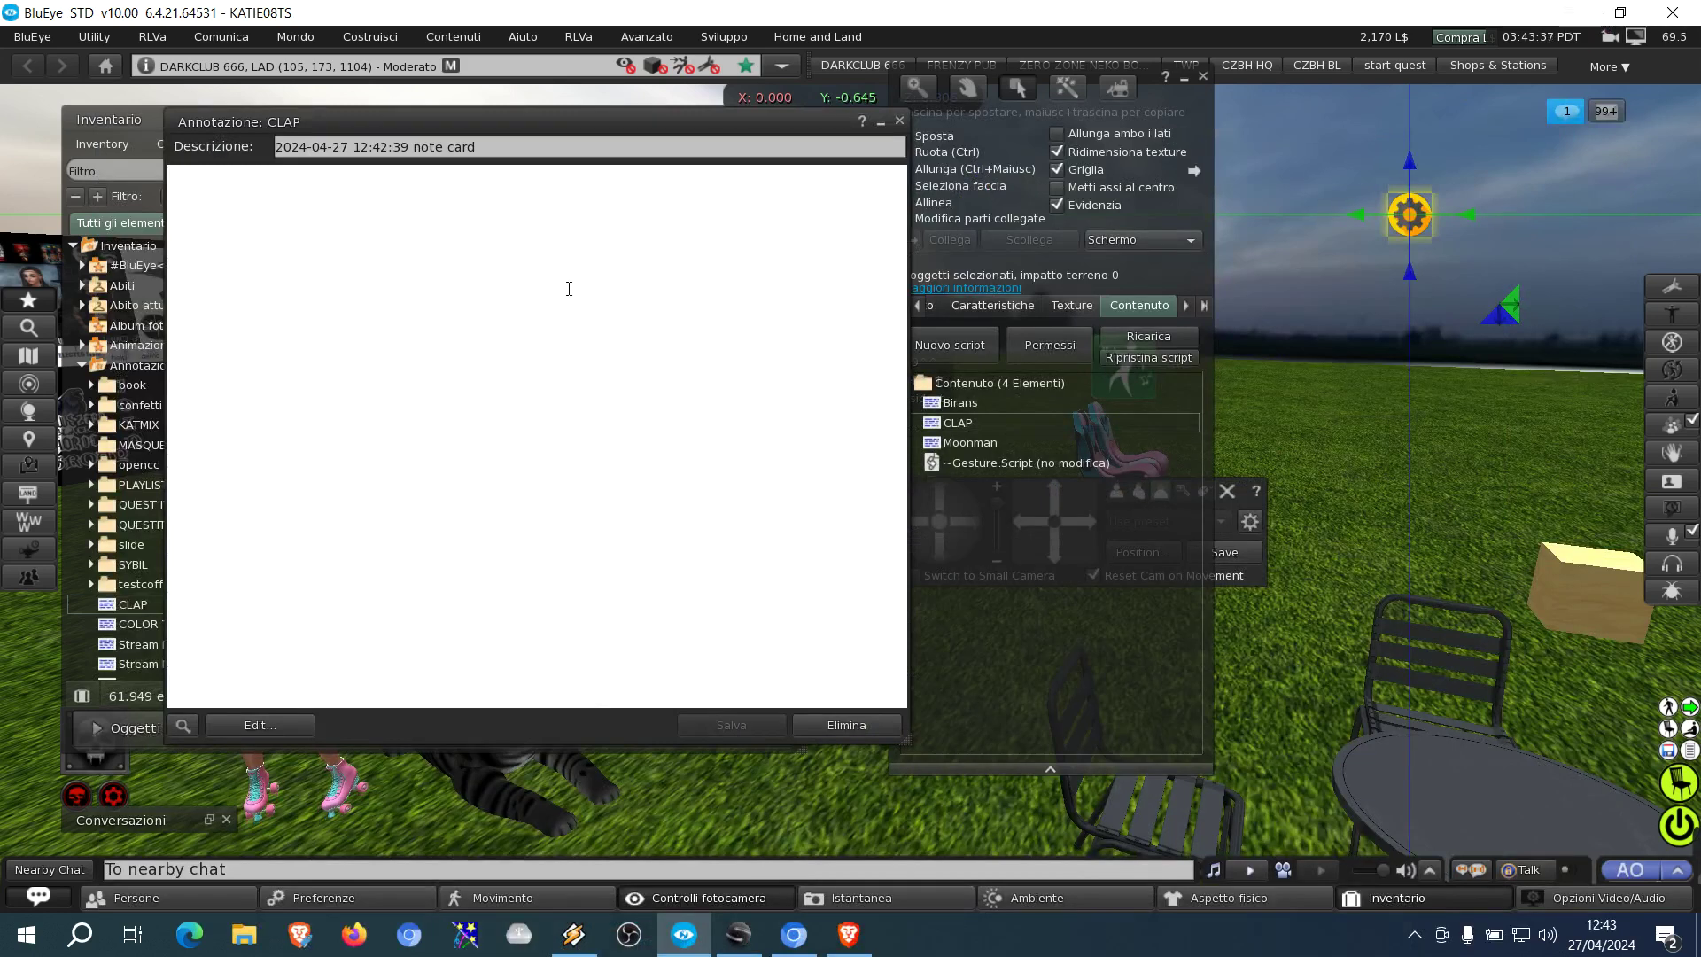
# Step: Paste the APPLAUSE ASCII art into the CLAP notecard and save it
pyautogui.rightClick(518, 299)
pyautogui.click(555, 345)
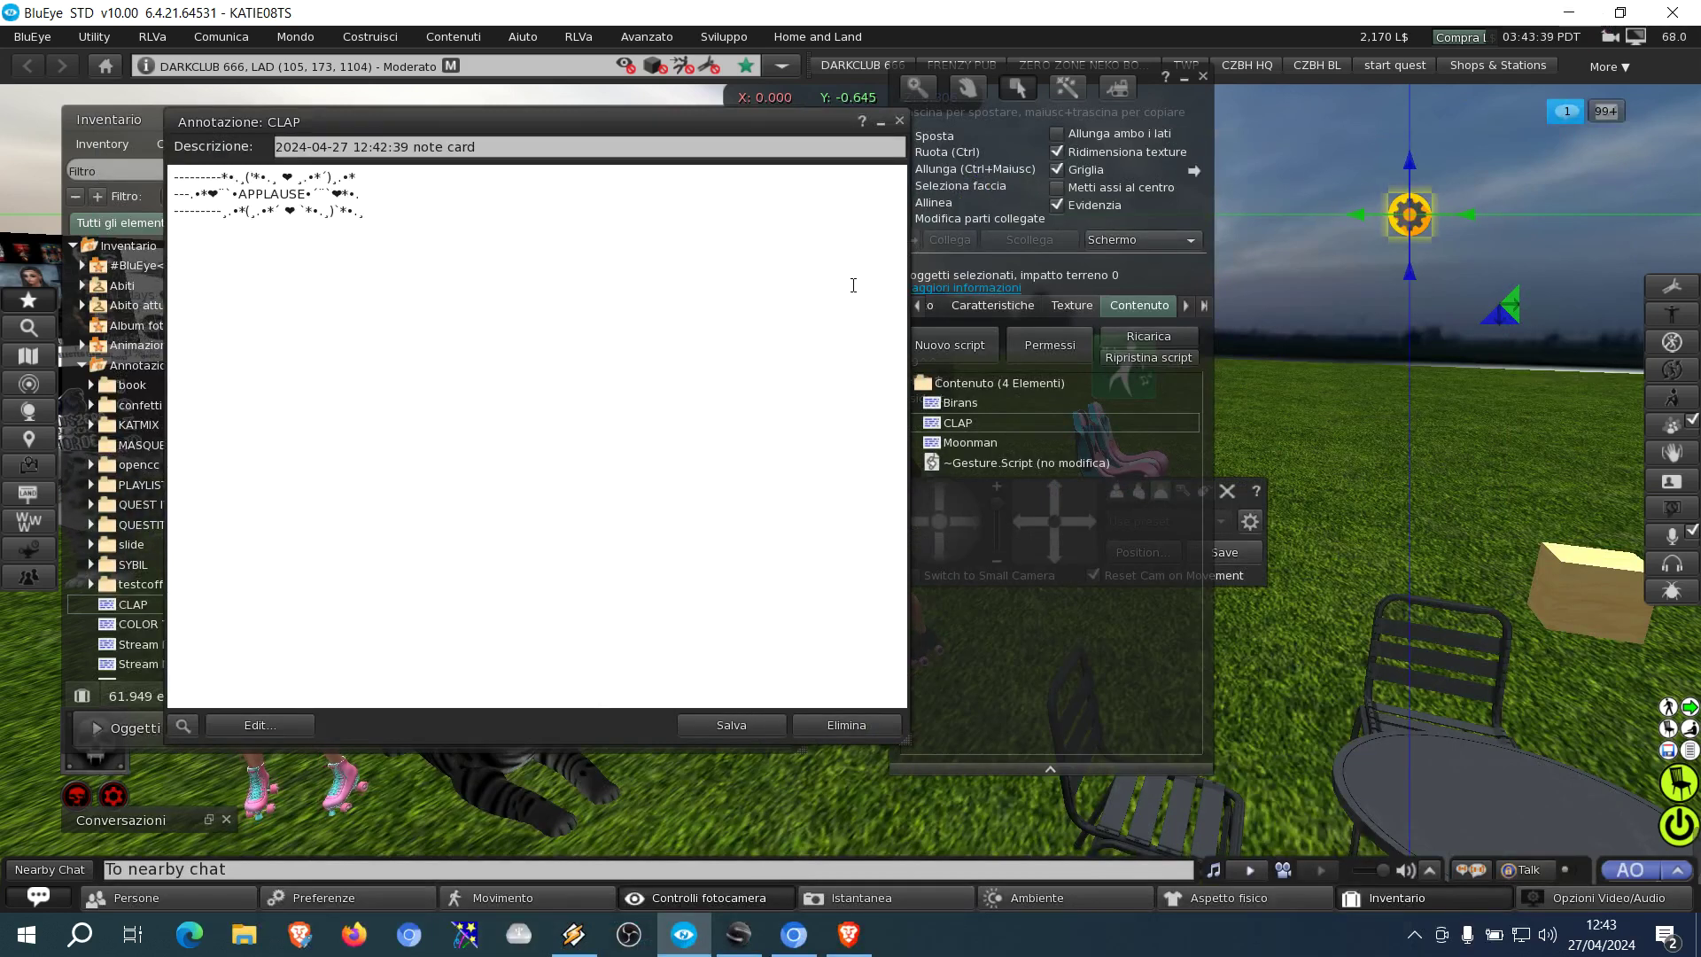
pyautogui.moveTo(708, 133); pyautogui.dragTo(784, 124)
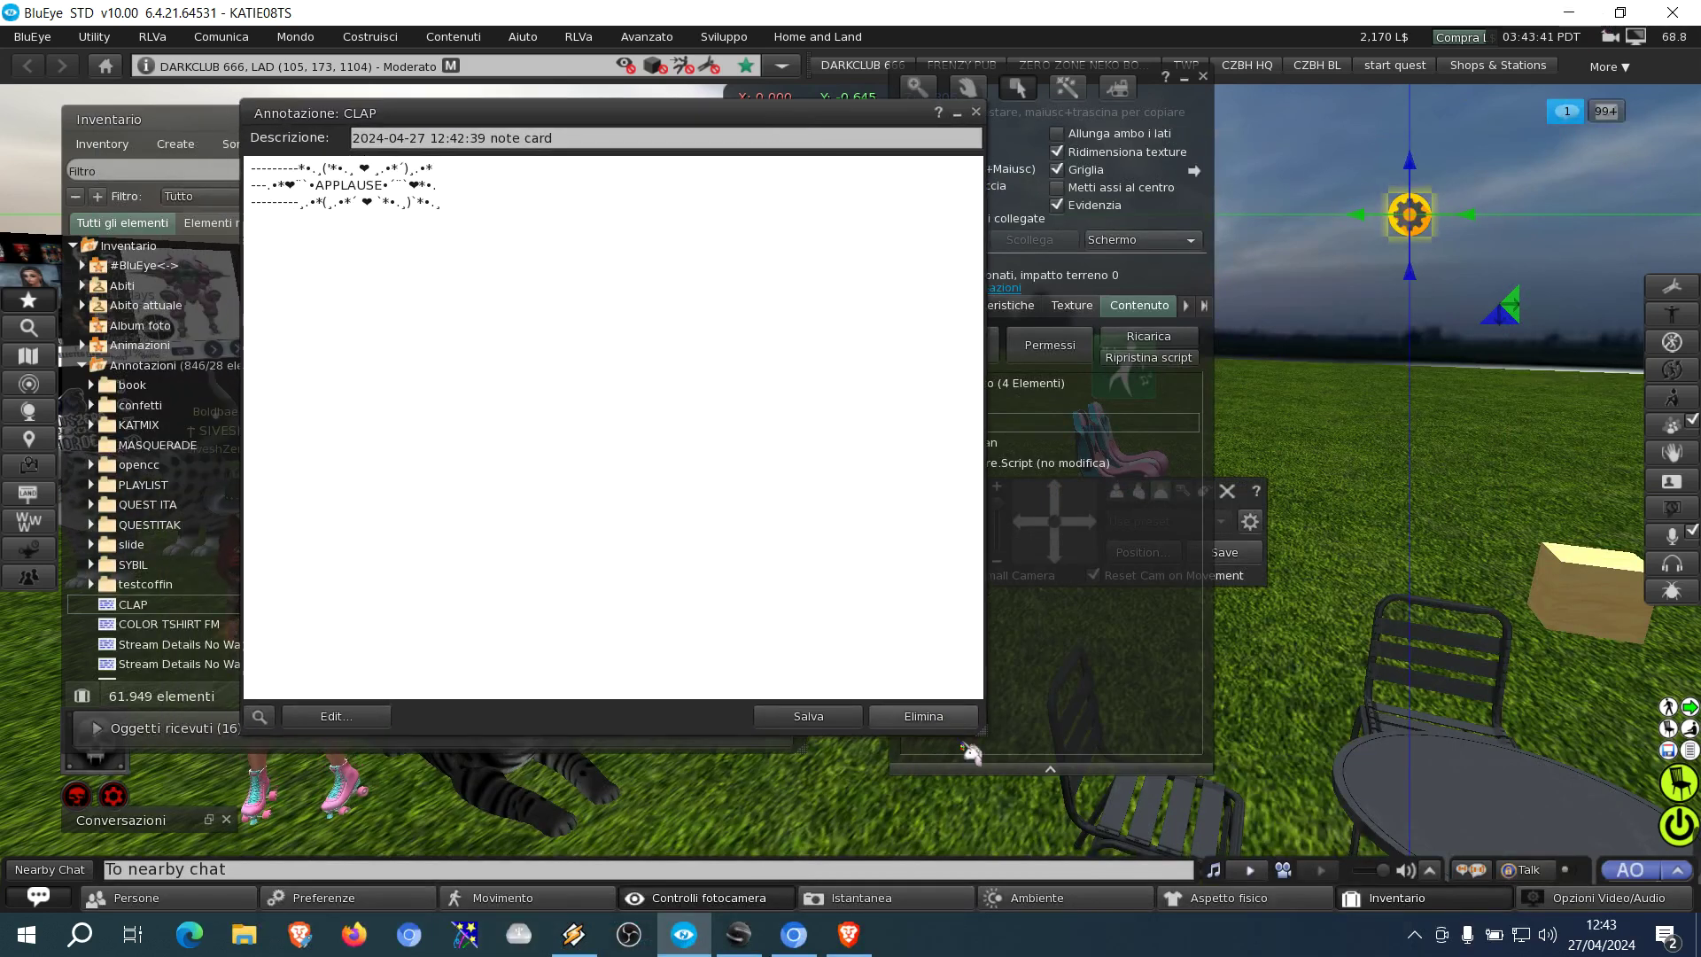
pyautogui.click(822, 719)
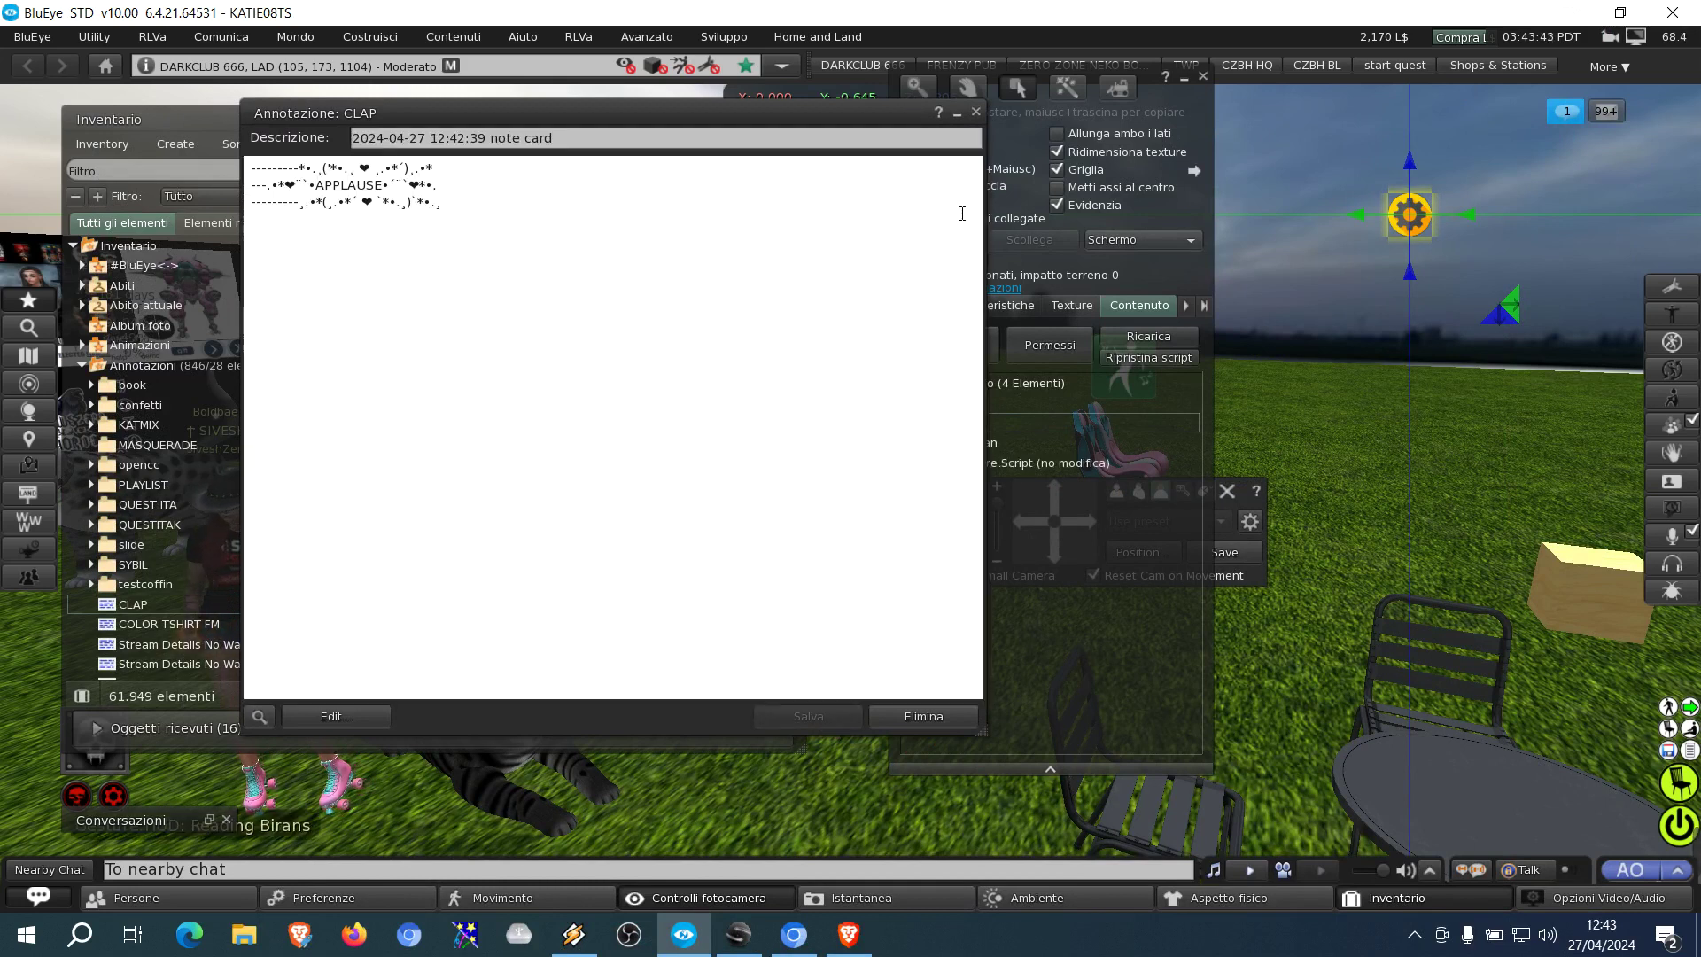
# Step: Close the notecard and object editing windows, and try out the Gesture HUD's notecard selection menu
pyautogui.click(975, 111)
pyautogui.click(1202, 76)
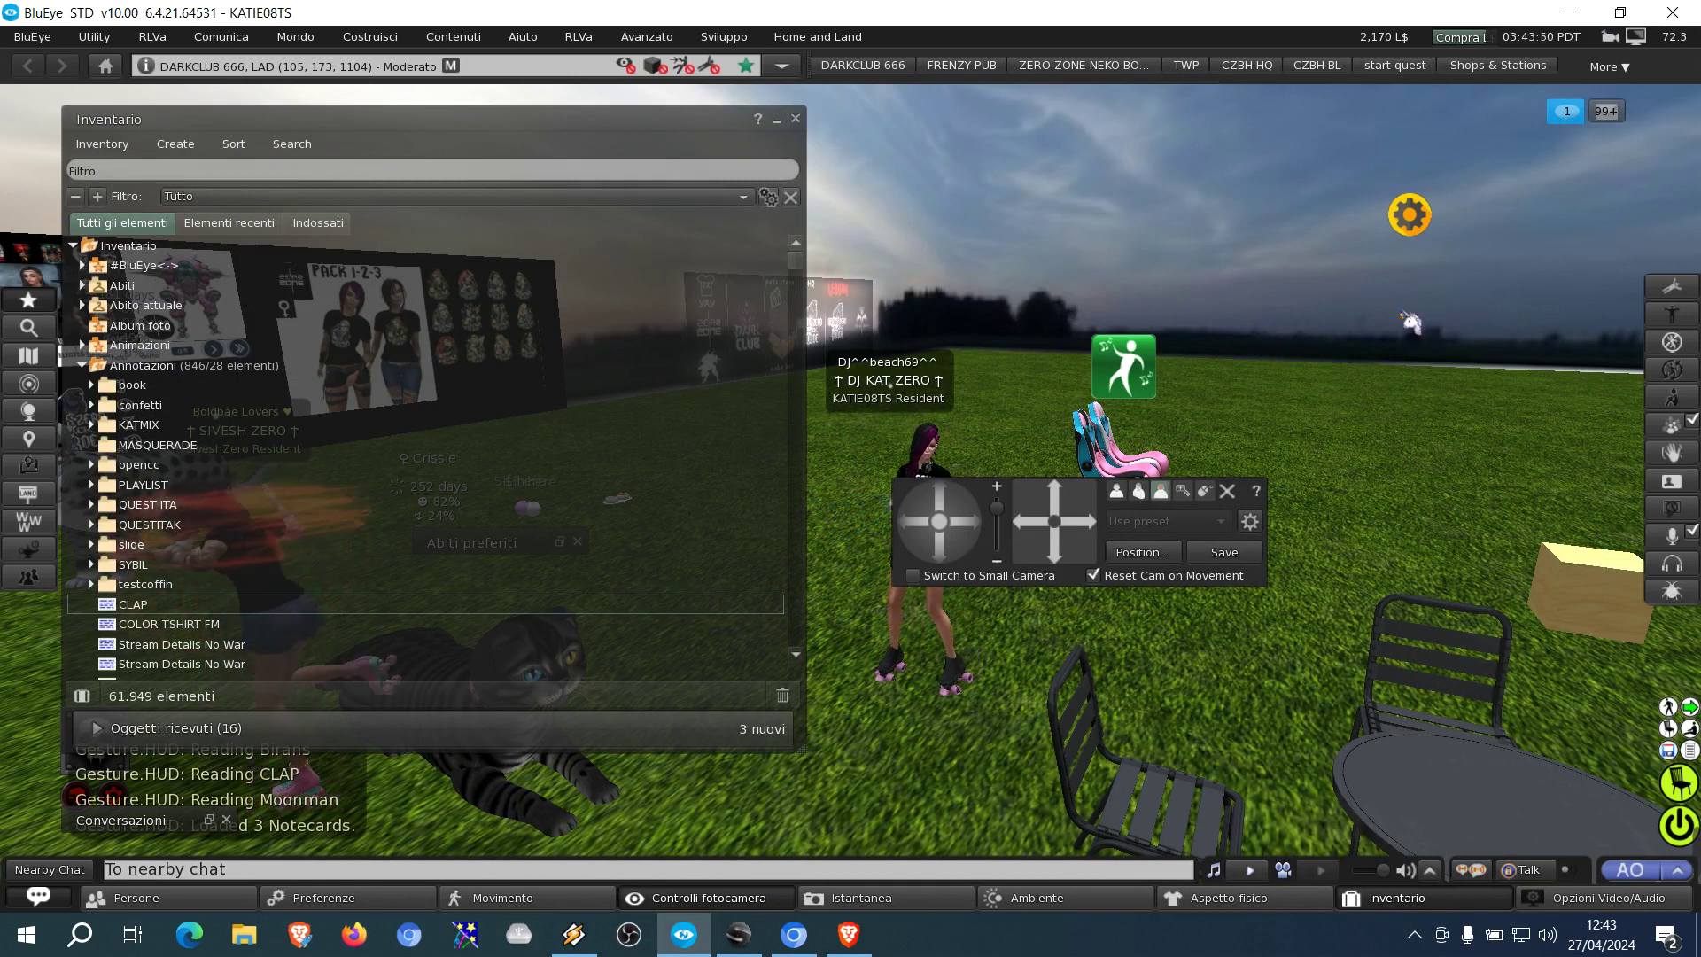
pyautogui.click(1410, 216)
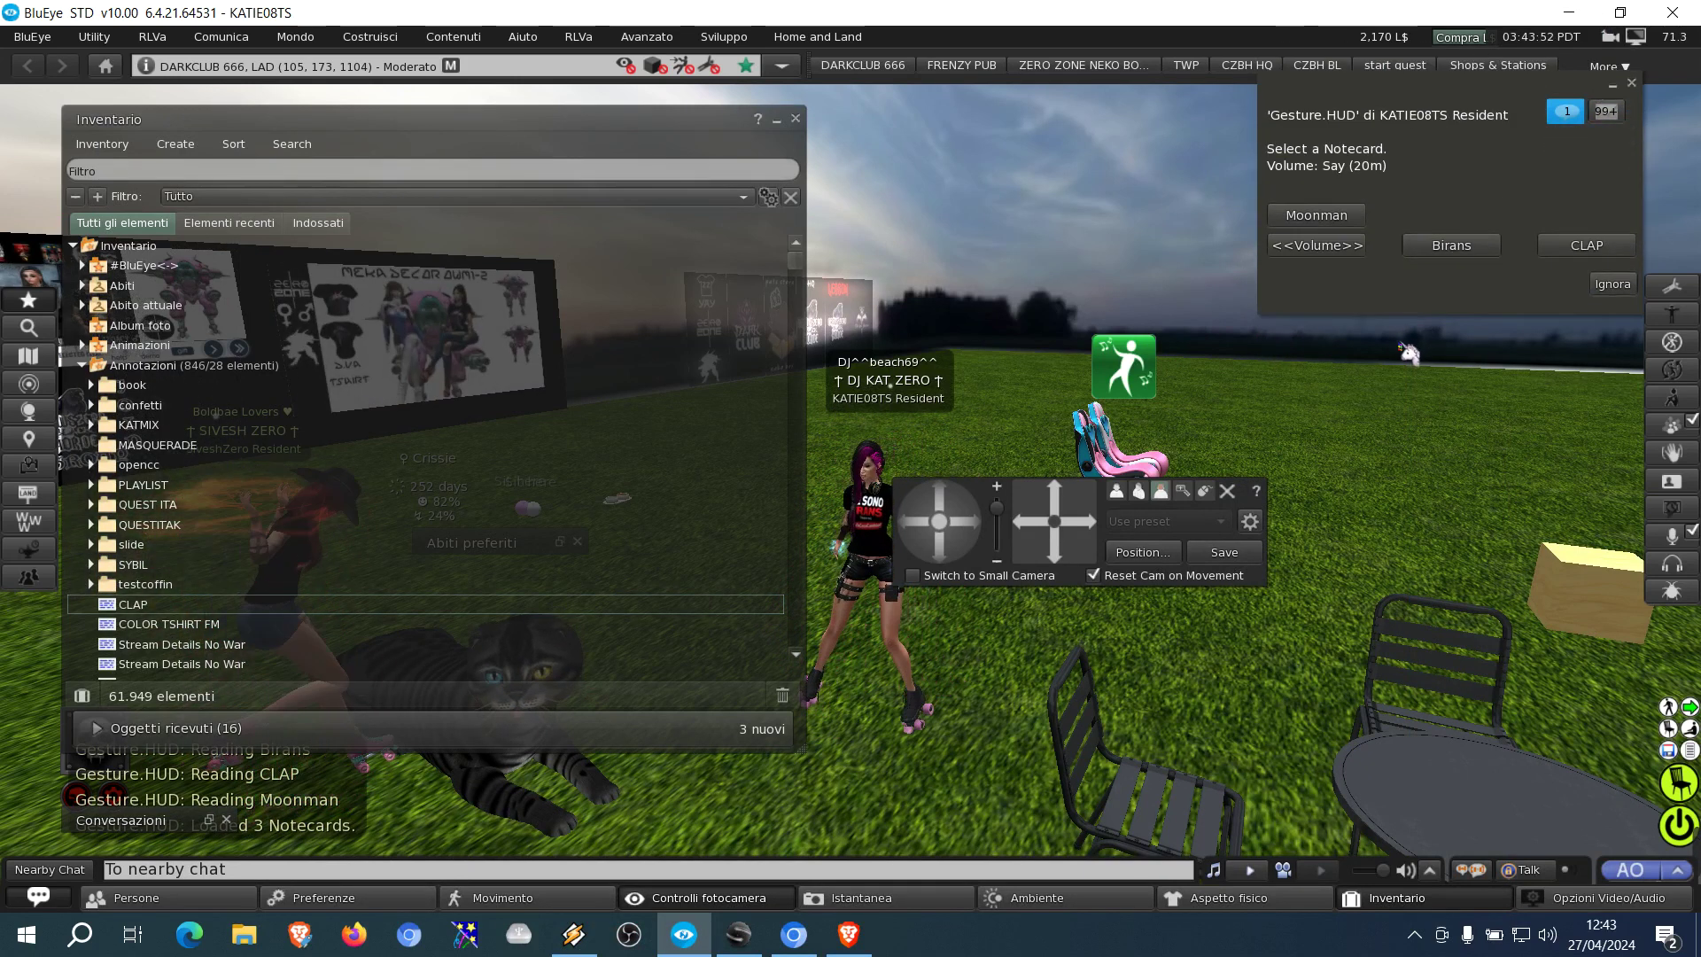
pyautogui.click(1317, 245)
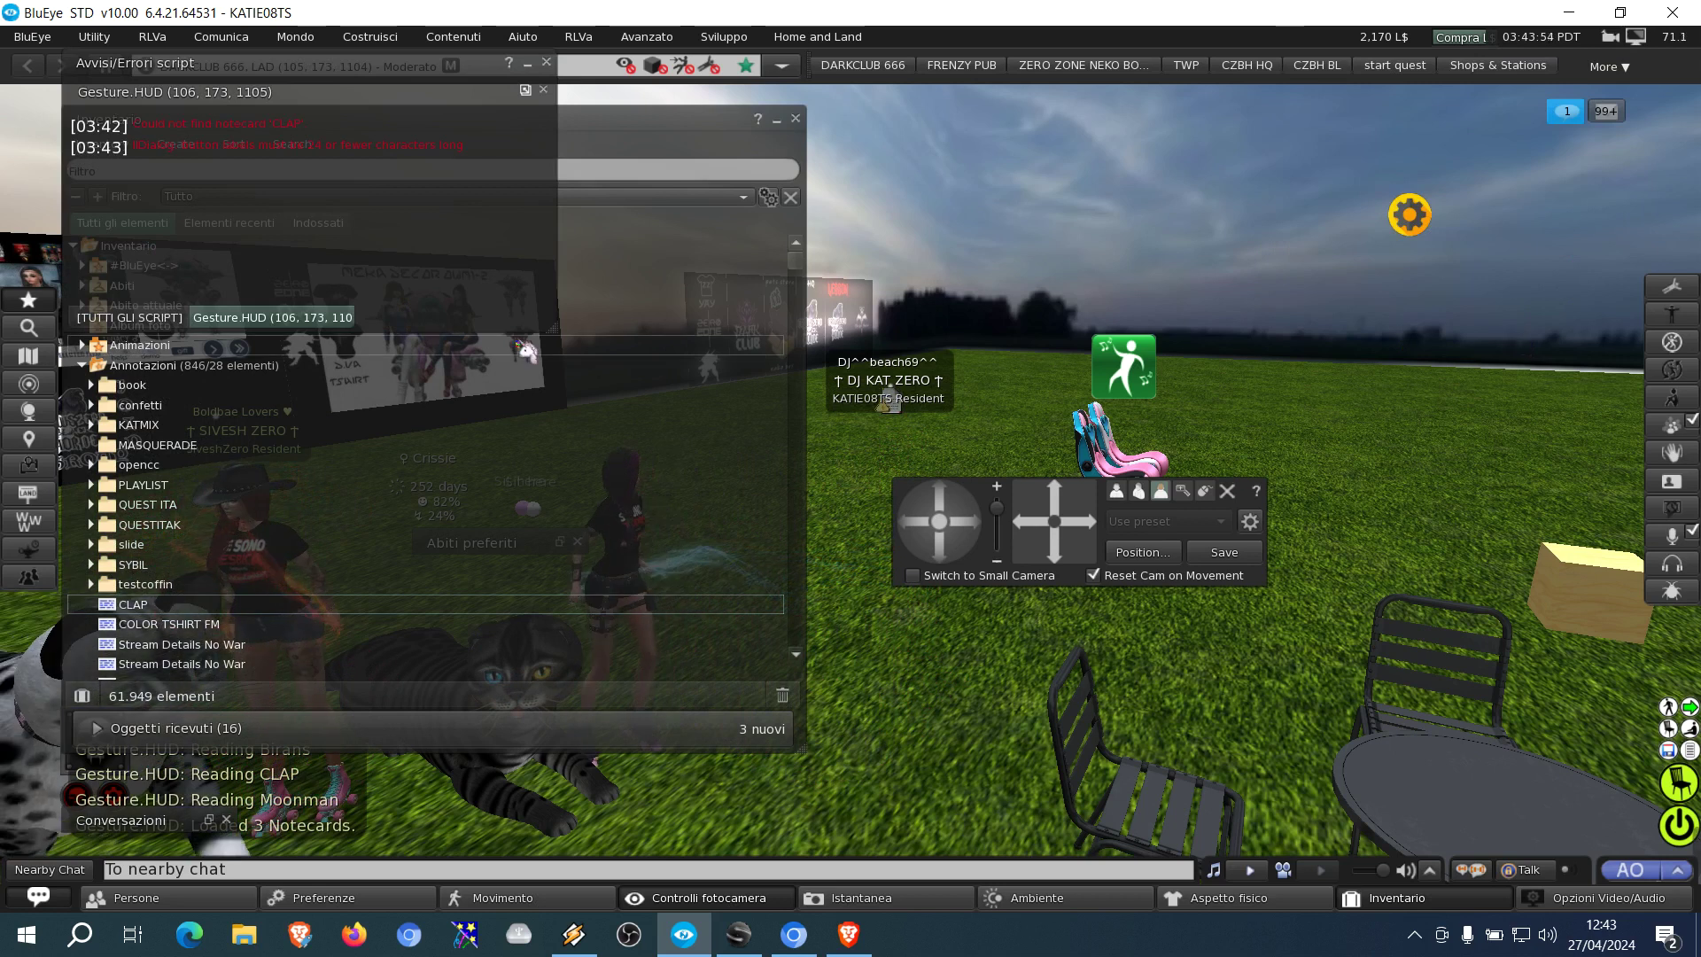
# Step: Examine the Gesture HUD's script error messages about the CLAP notecard and close the error window
pyautogui.moveTo(232, 145); pyautogui.dragTo(462, 146)
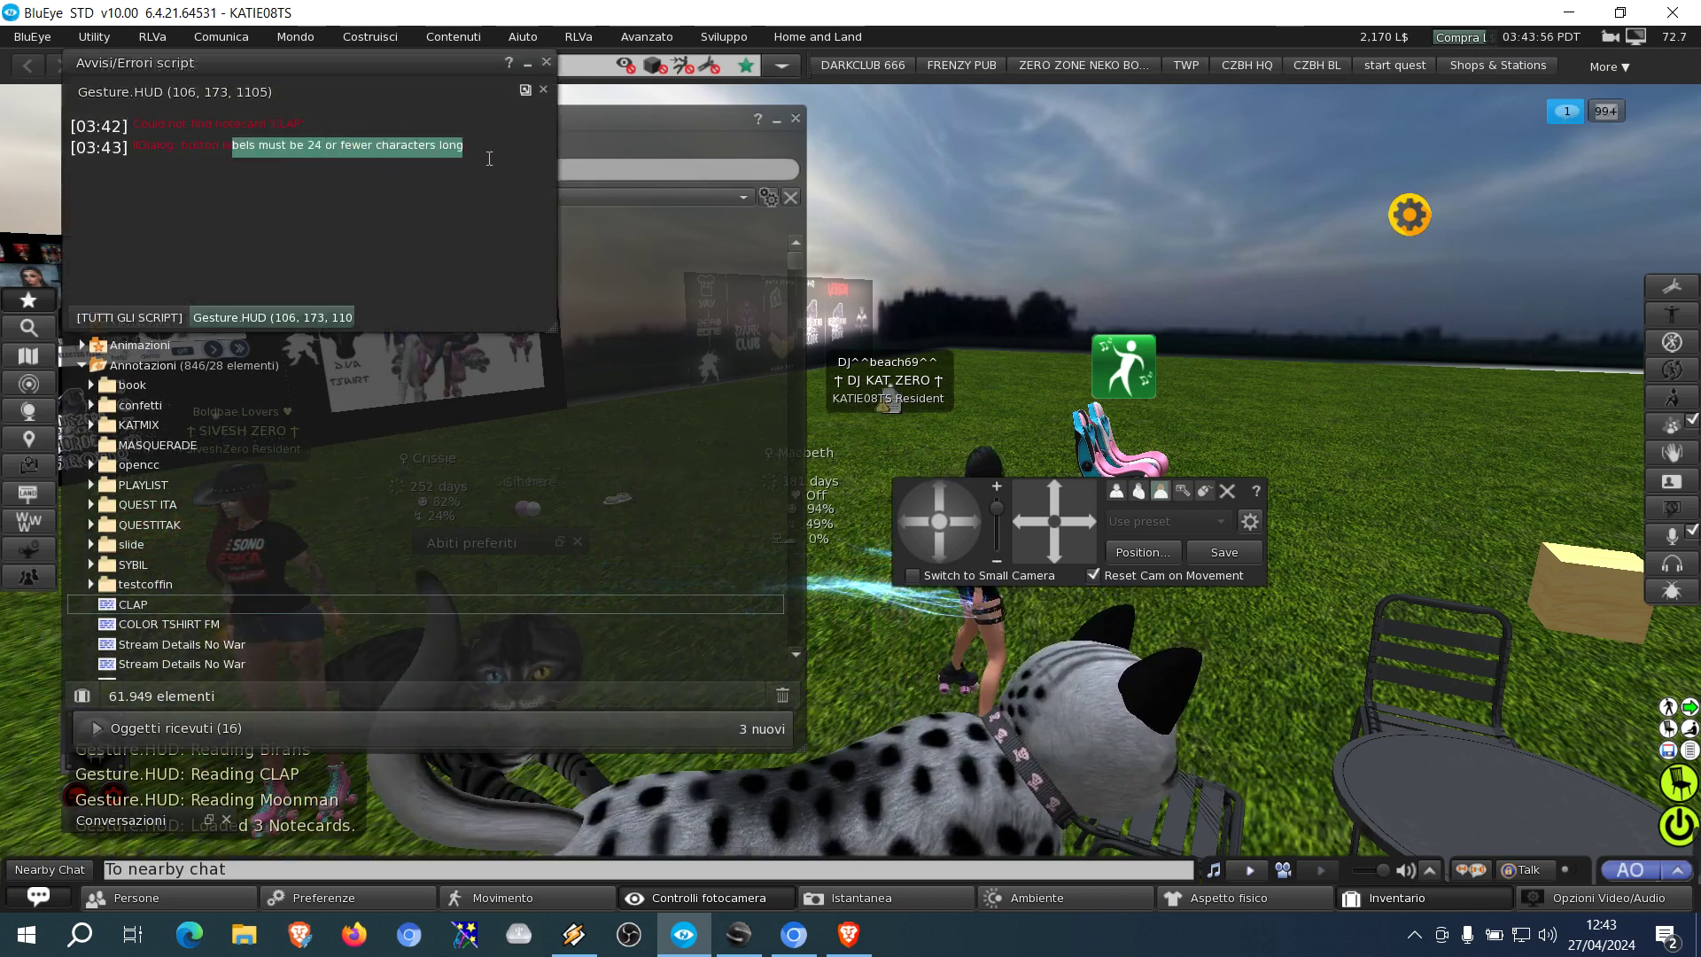
pyautogui.moveTo(272, 124); pyautogui.dragTo(307, 124)
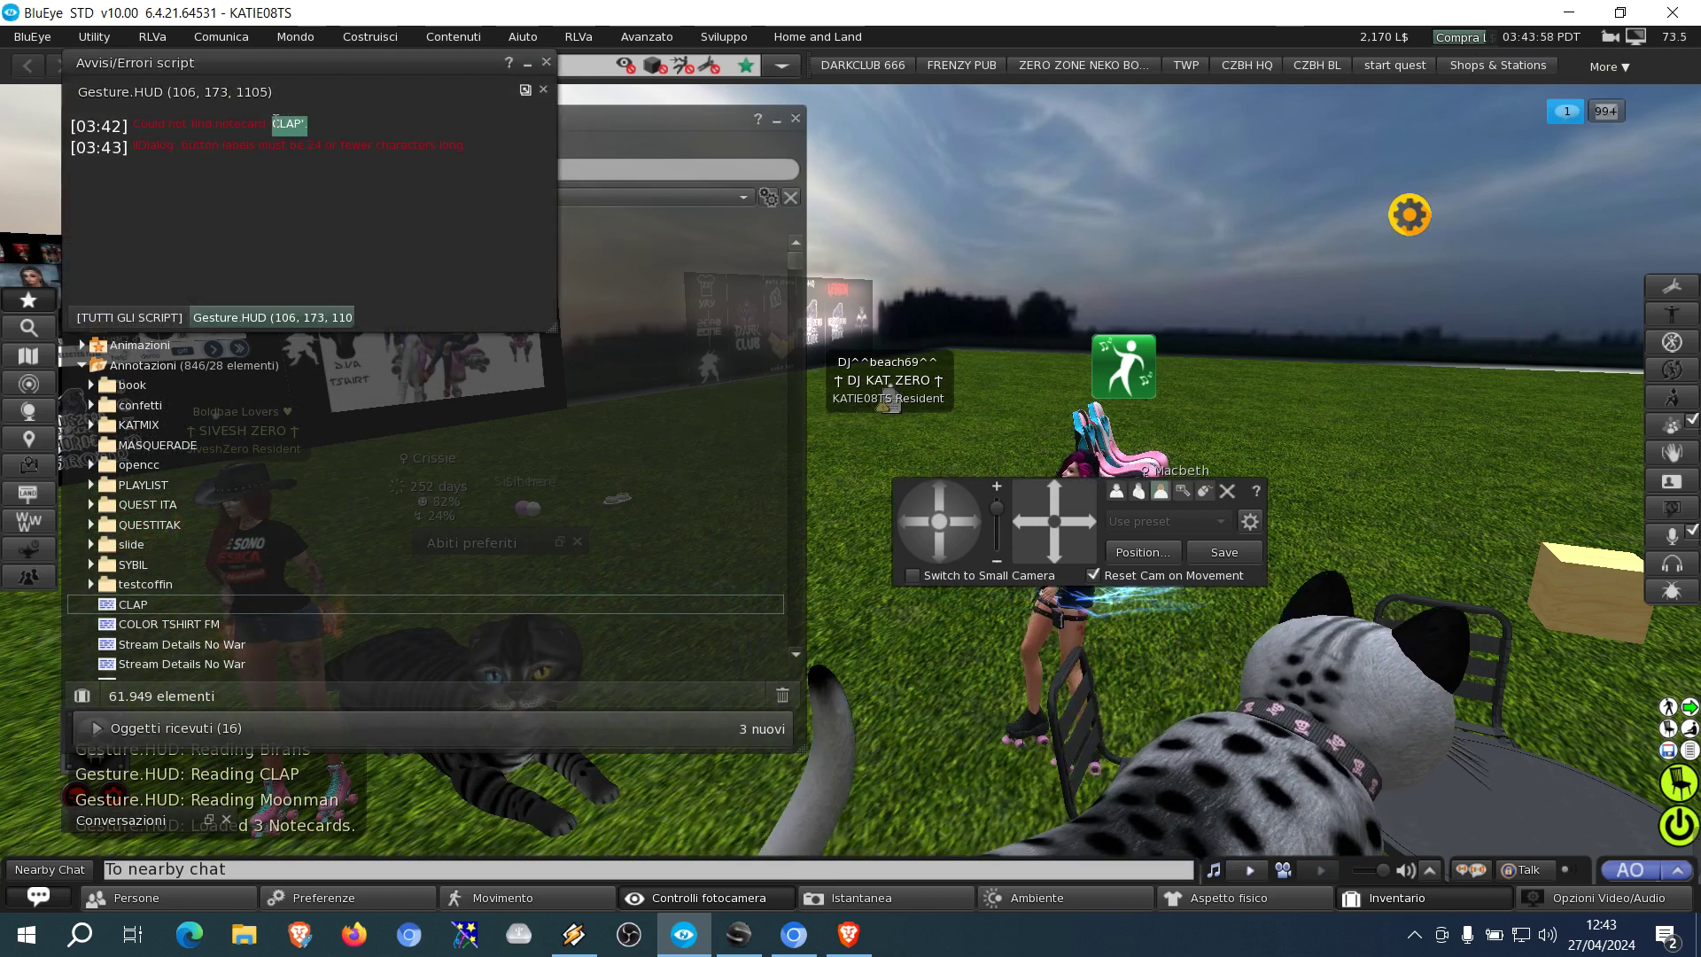
pyautogui.click(547, 64)
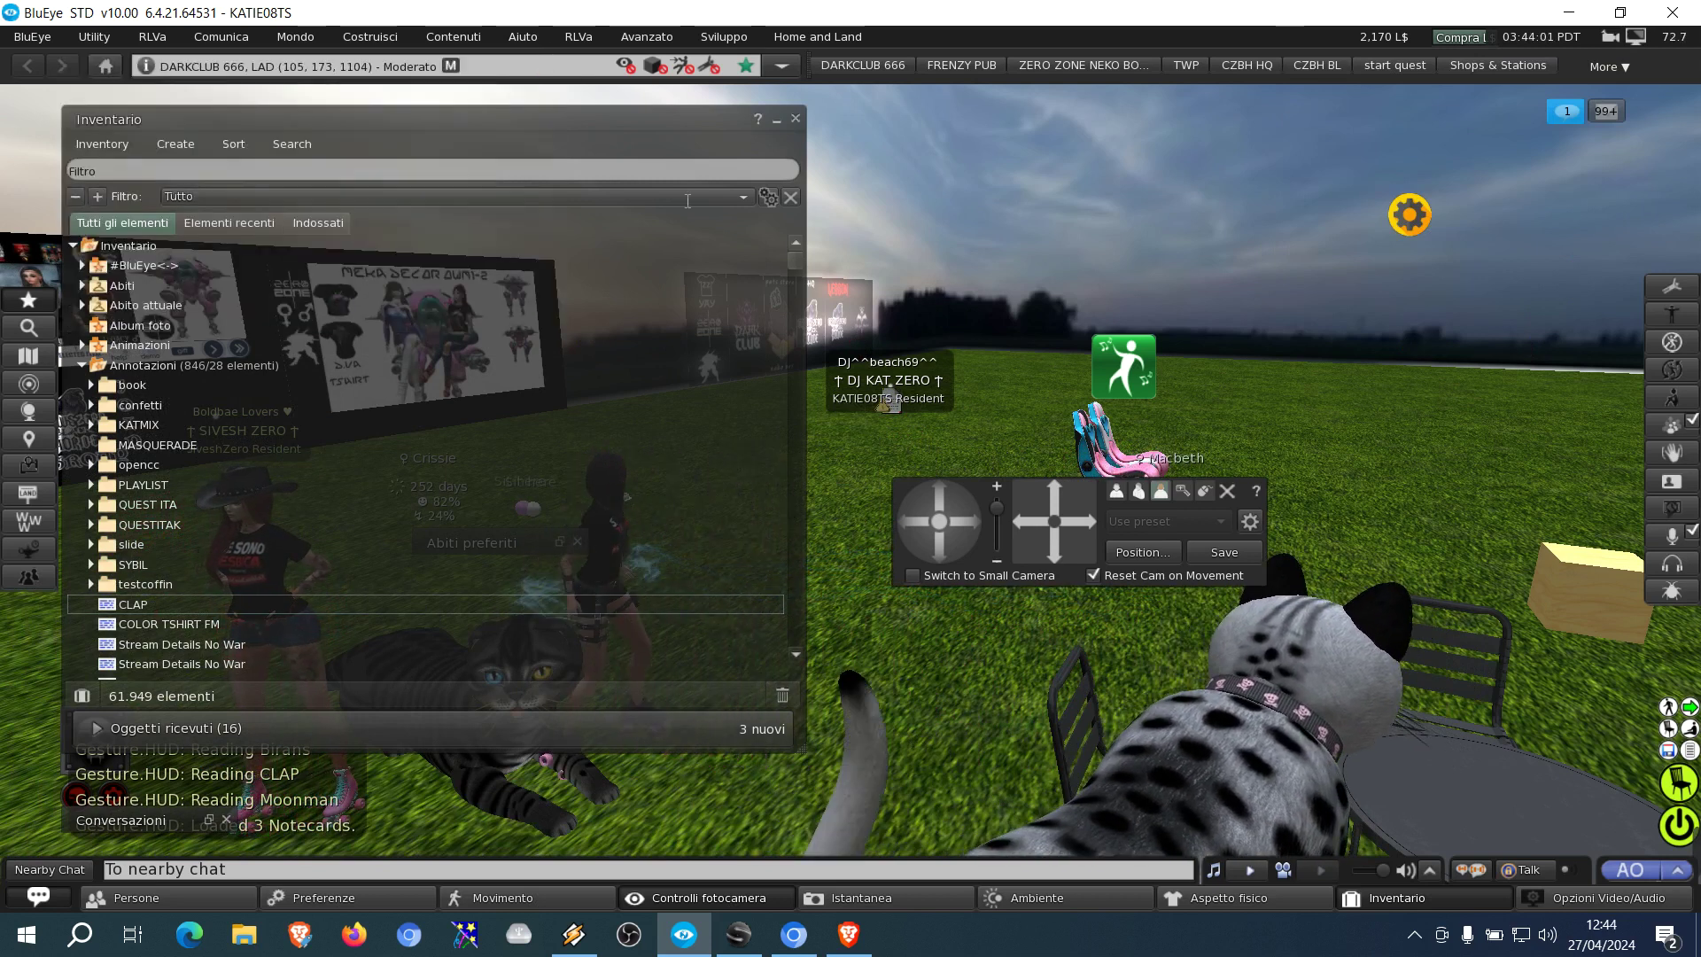
# Step: Prefix all three lines of the Gesture HUD's CLAP notecard with "APP|", save the notecard and close it
pyautogui.rightClick(1407, 215)
pyautogui.click(1452, 271)
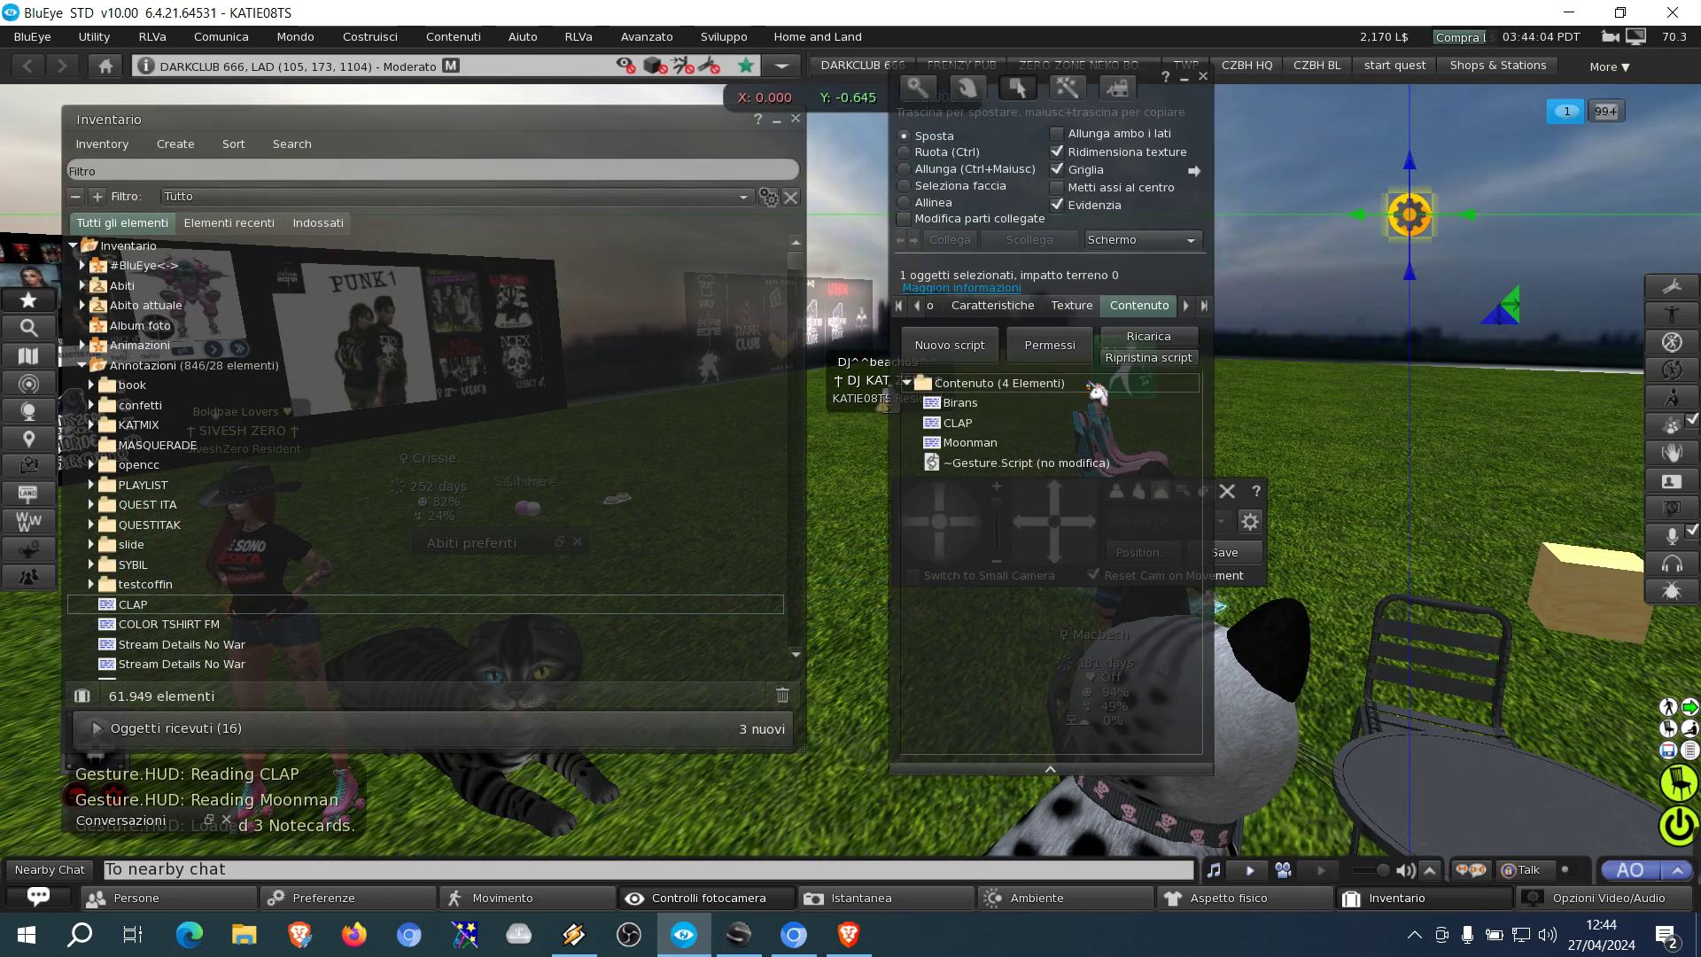
pyautogui.doubleClick(1061, 425)
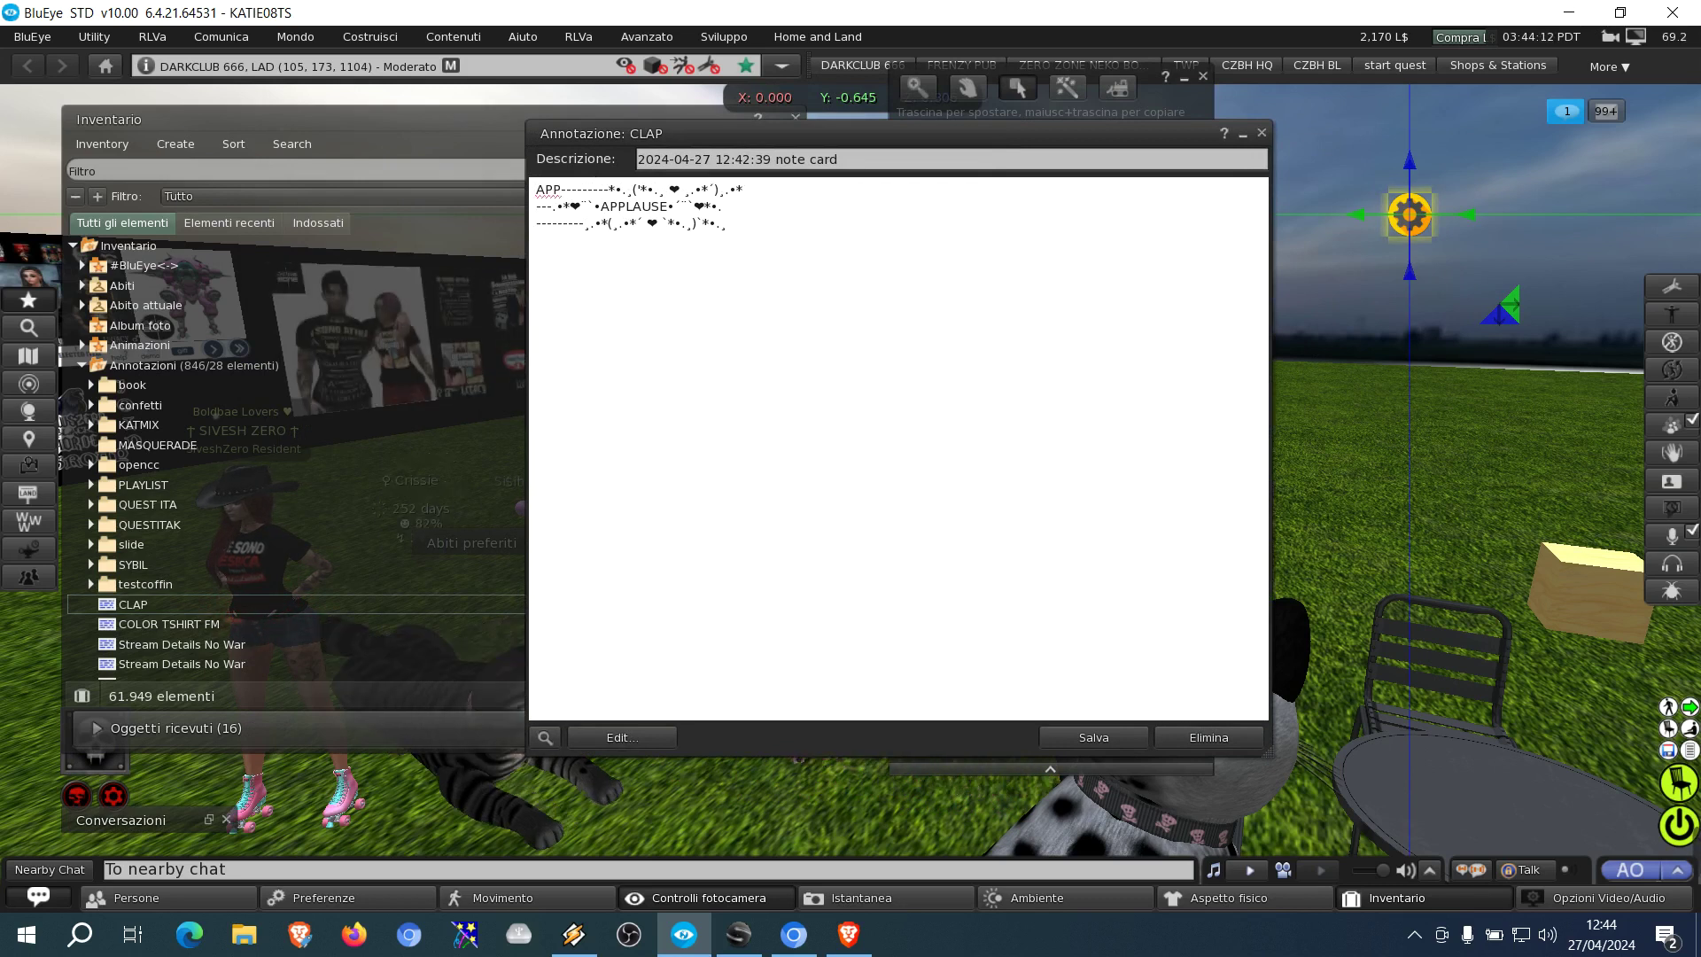
pyautogui.write('-')
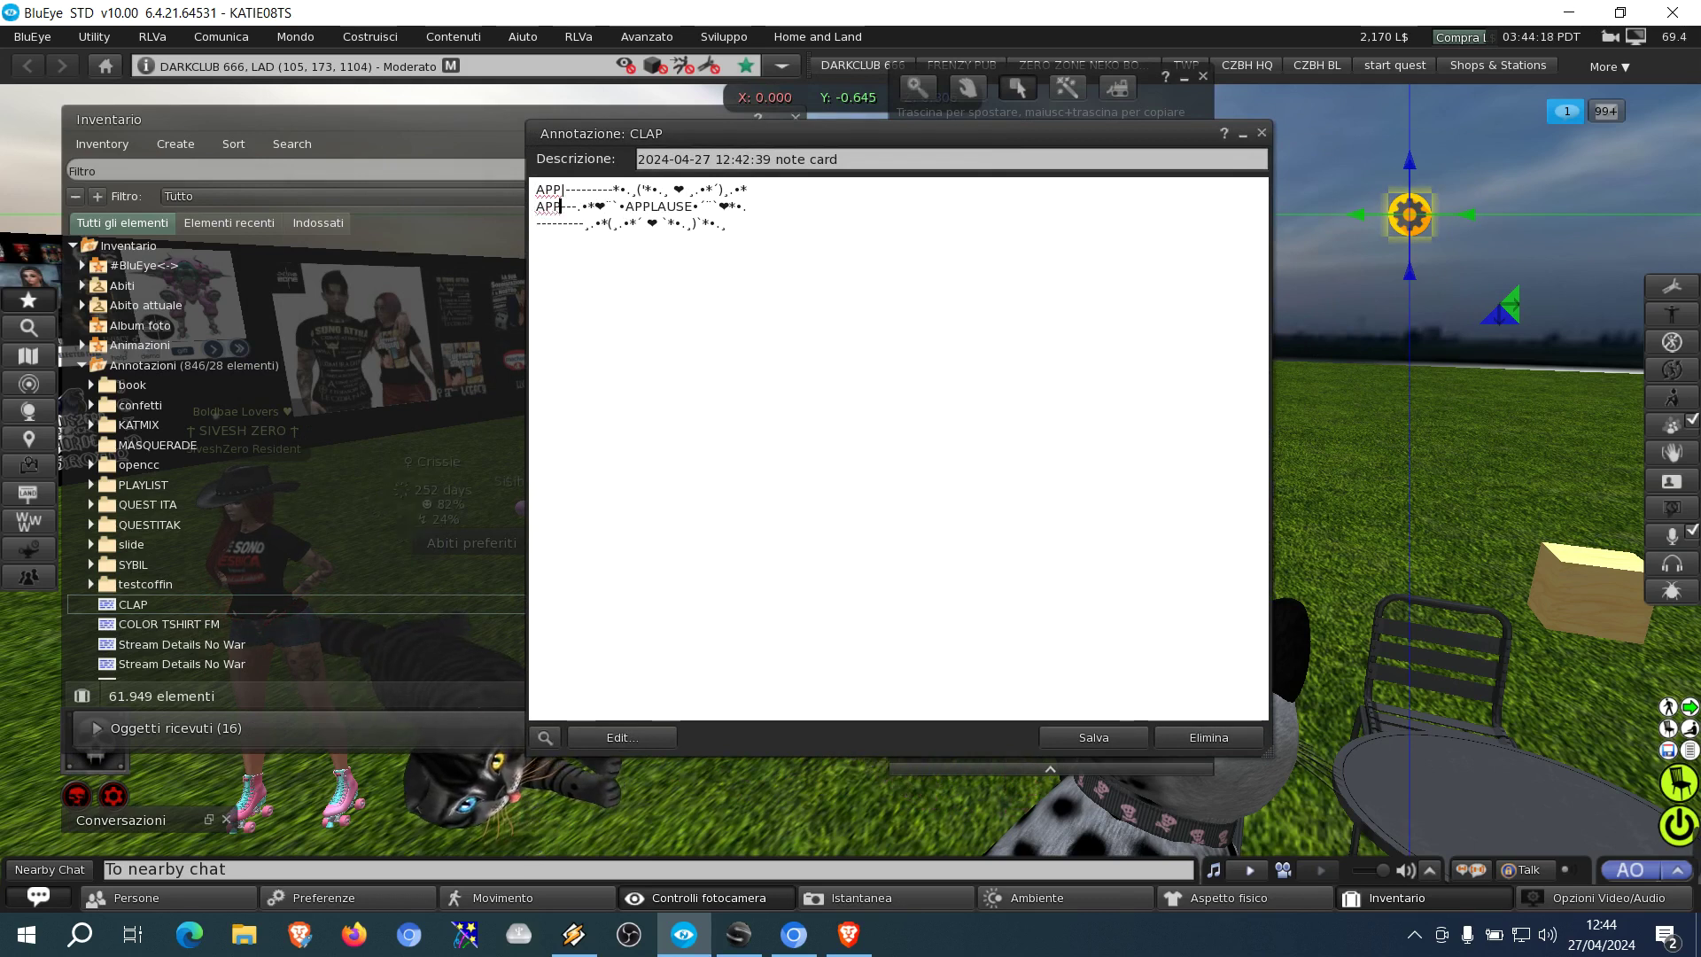
pyautogui.click(561, 205)
pyautogui.write('|')
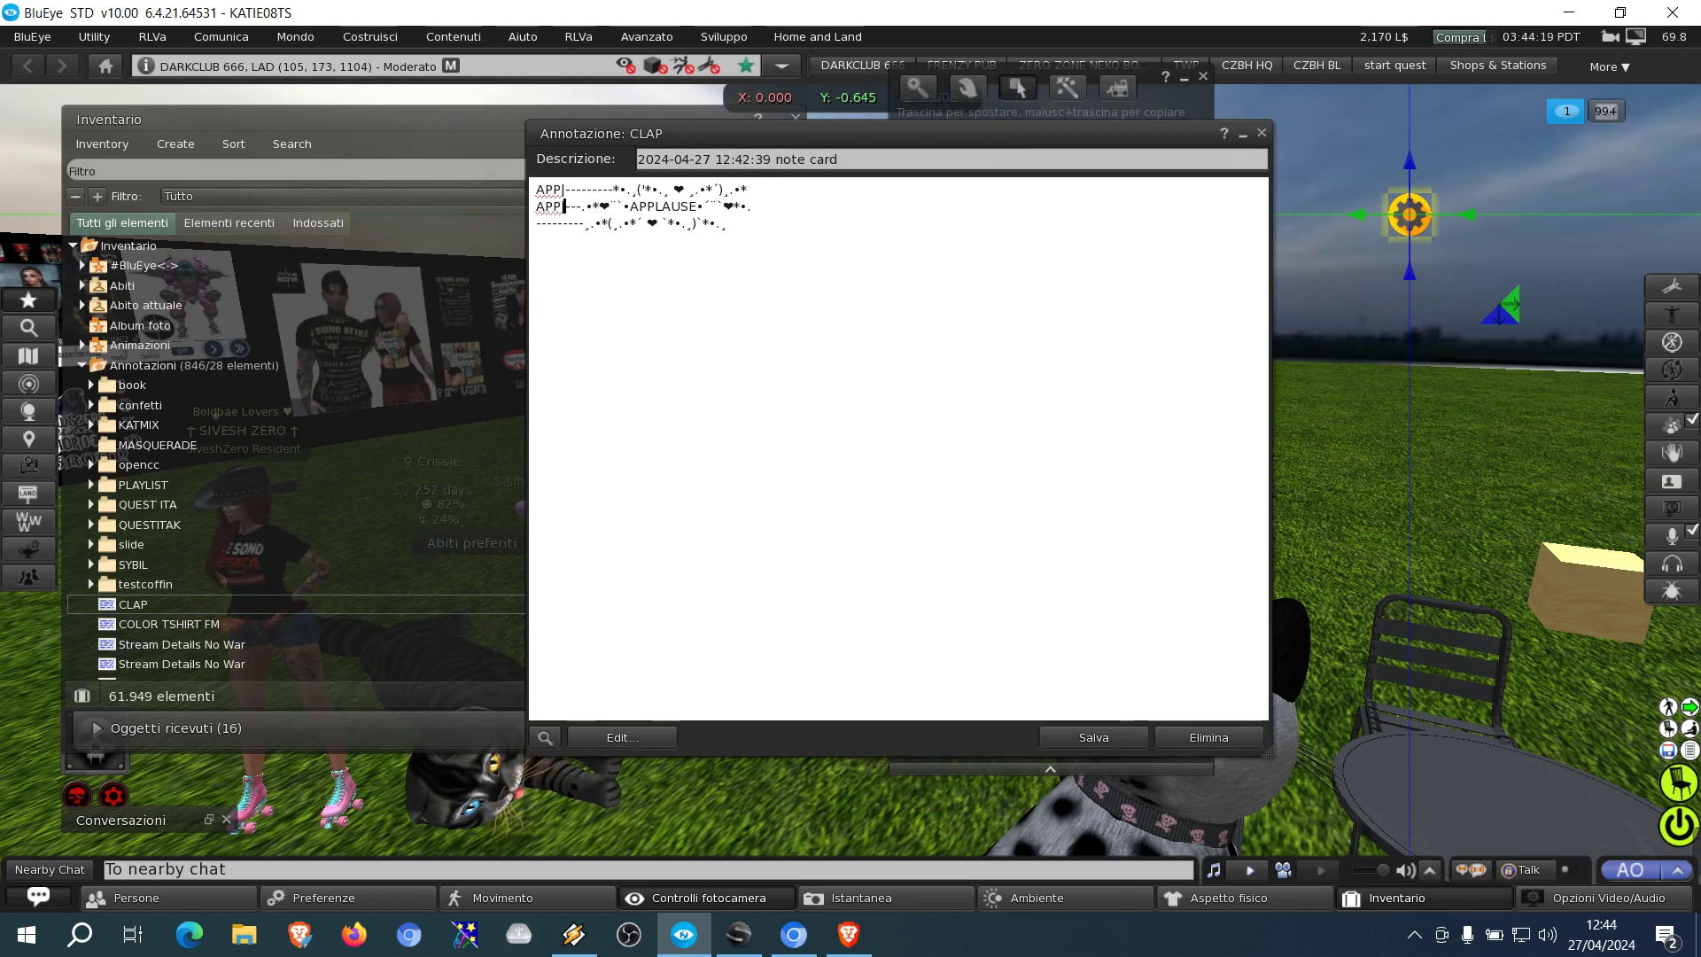
pyautogui.click(537, 223)
pyautogui.write('APP')
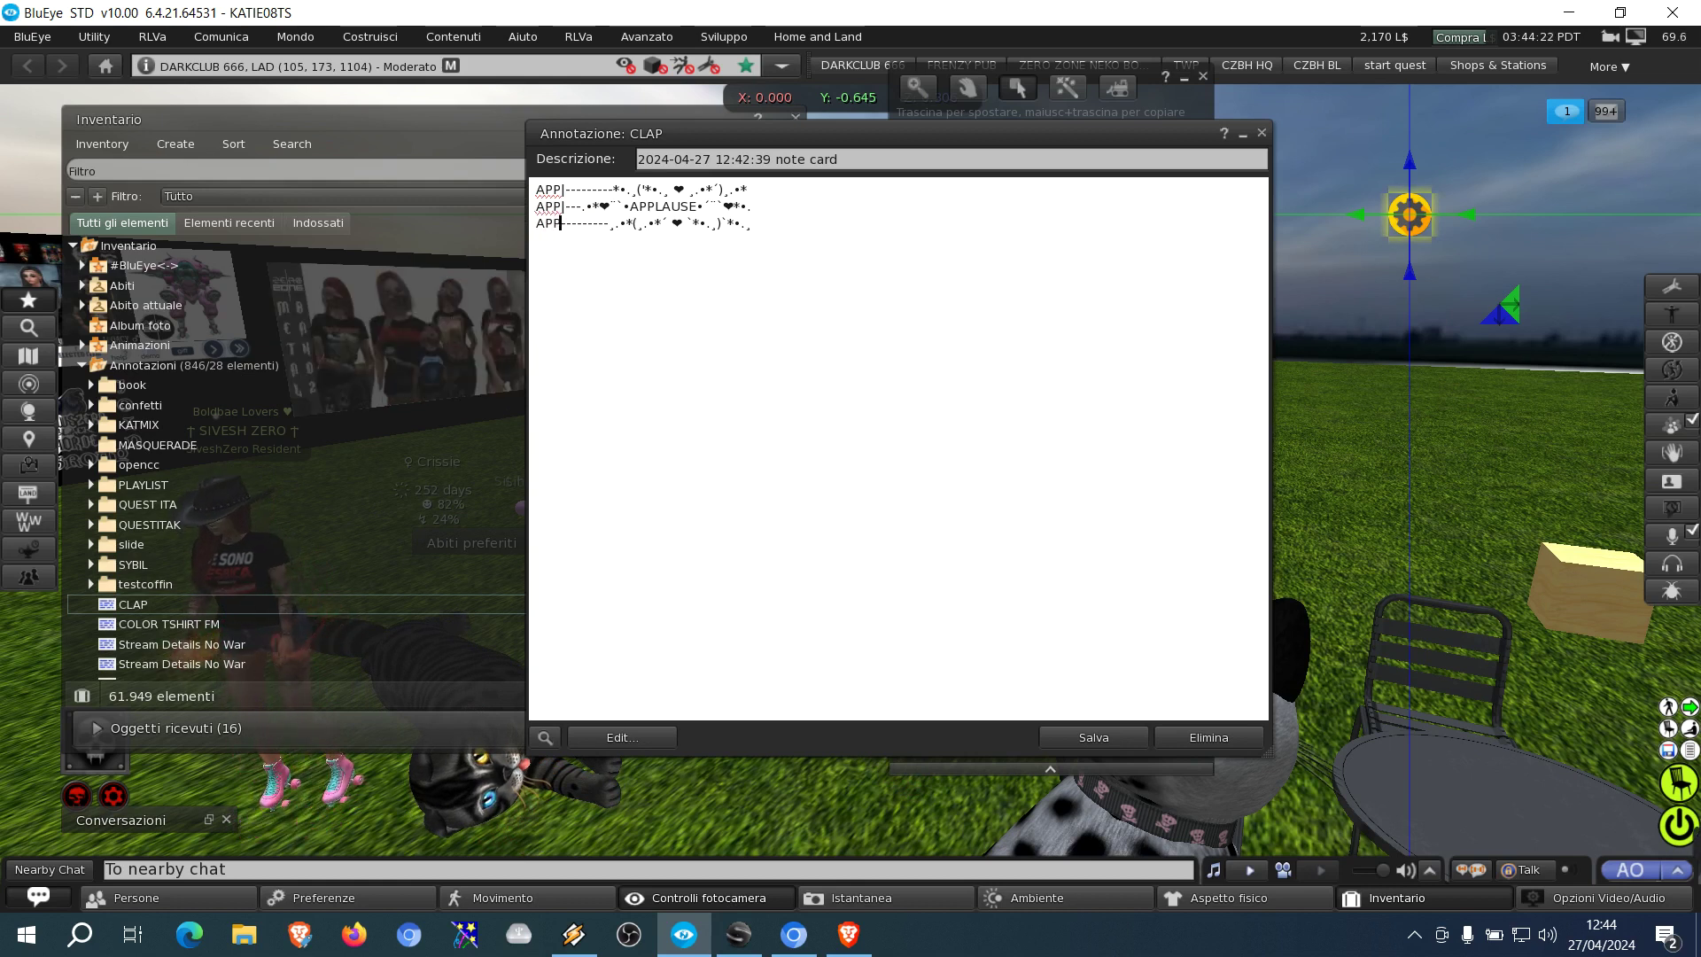
pyautogui.write('|')
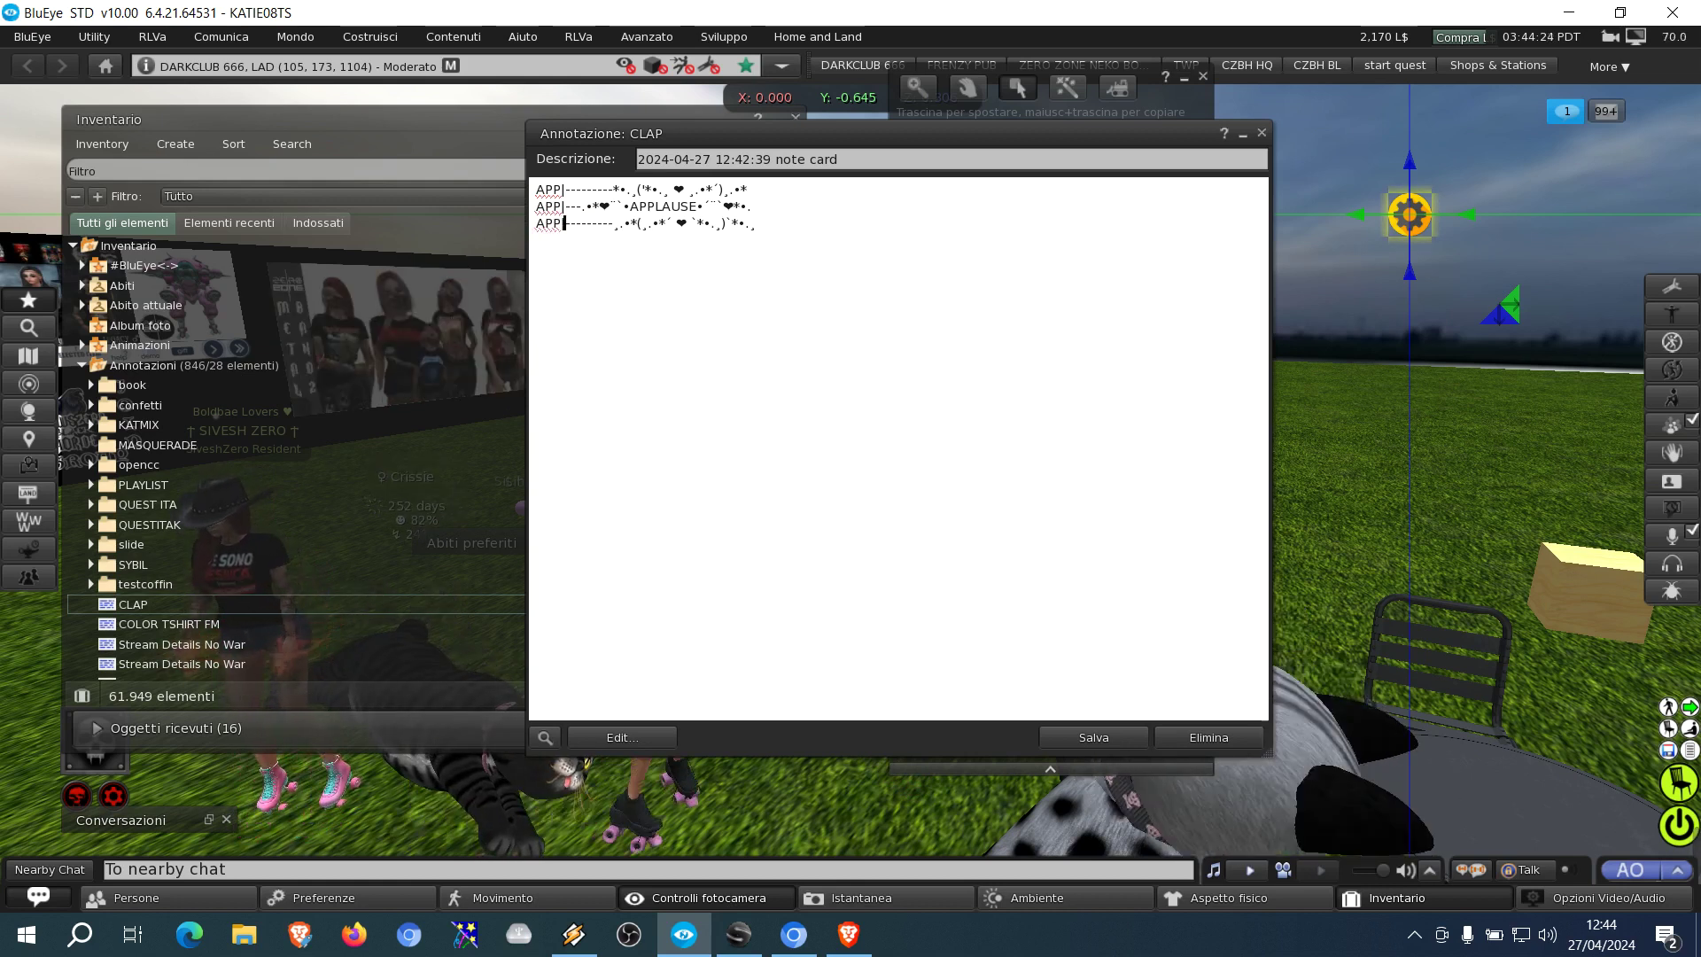
pyautogui.click(1093, 737)
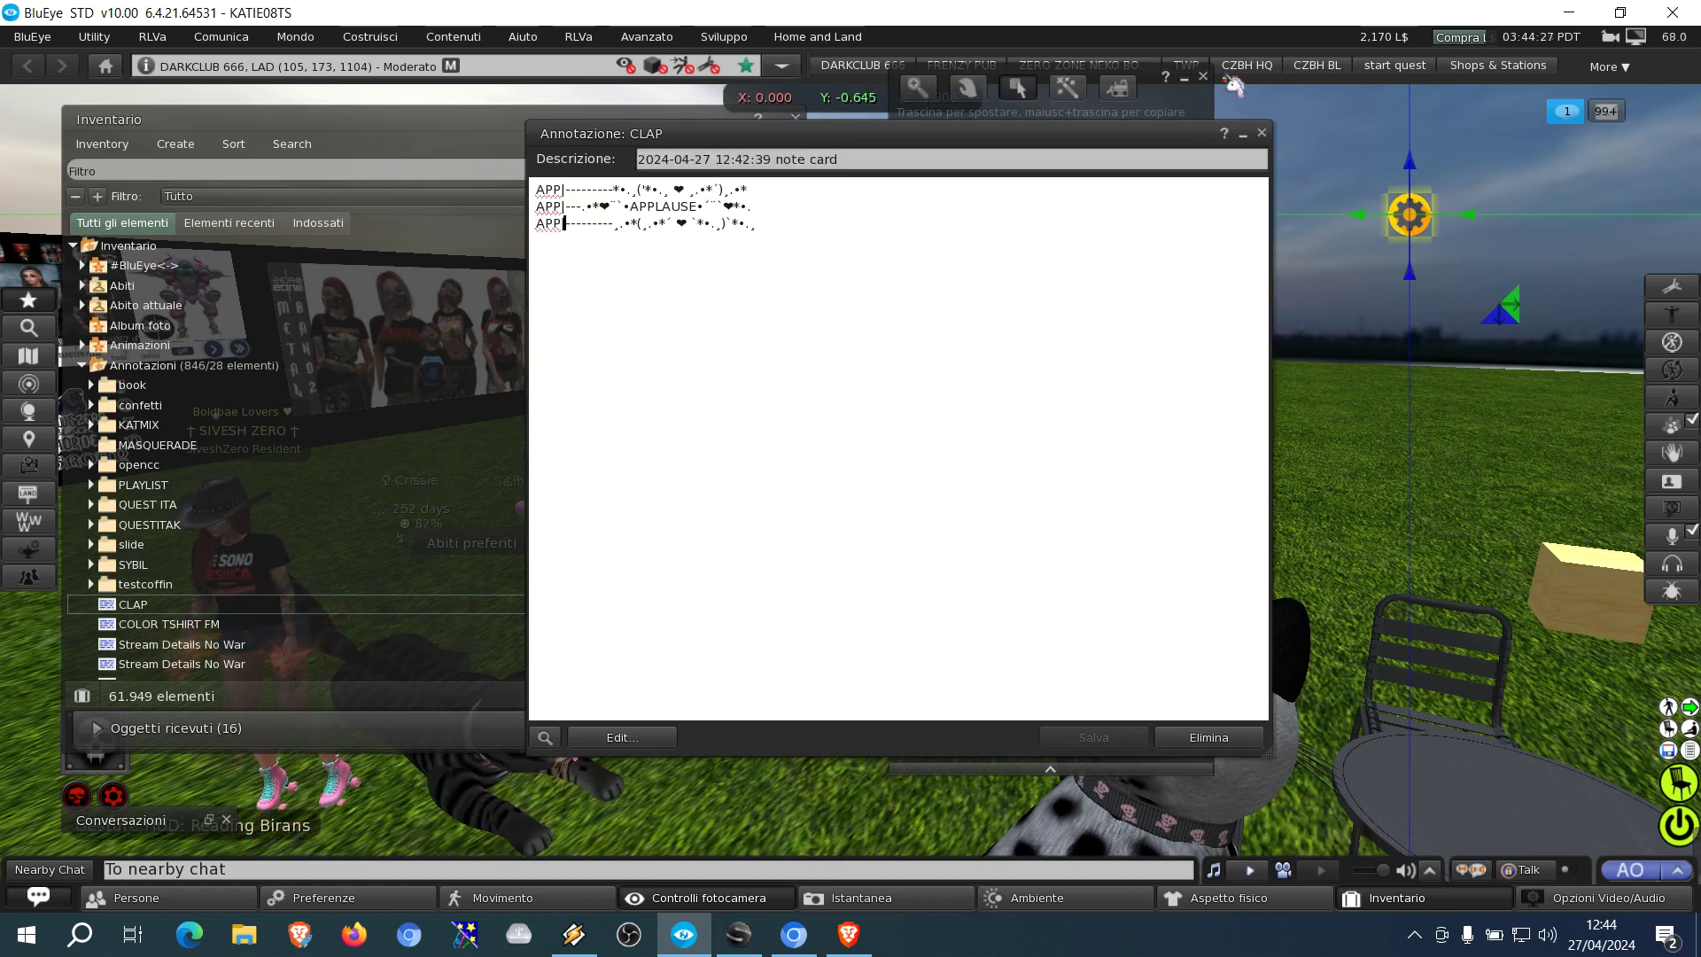
pyautogui.click(1262, 133)
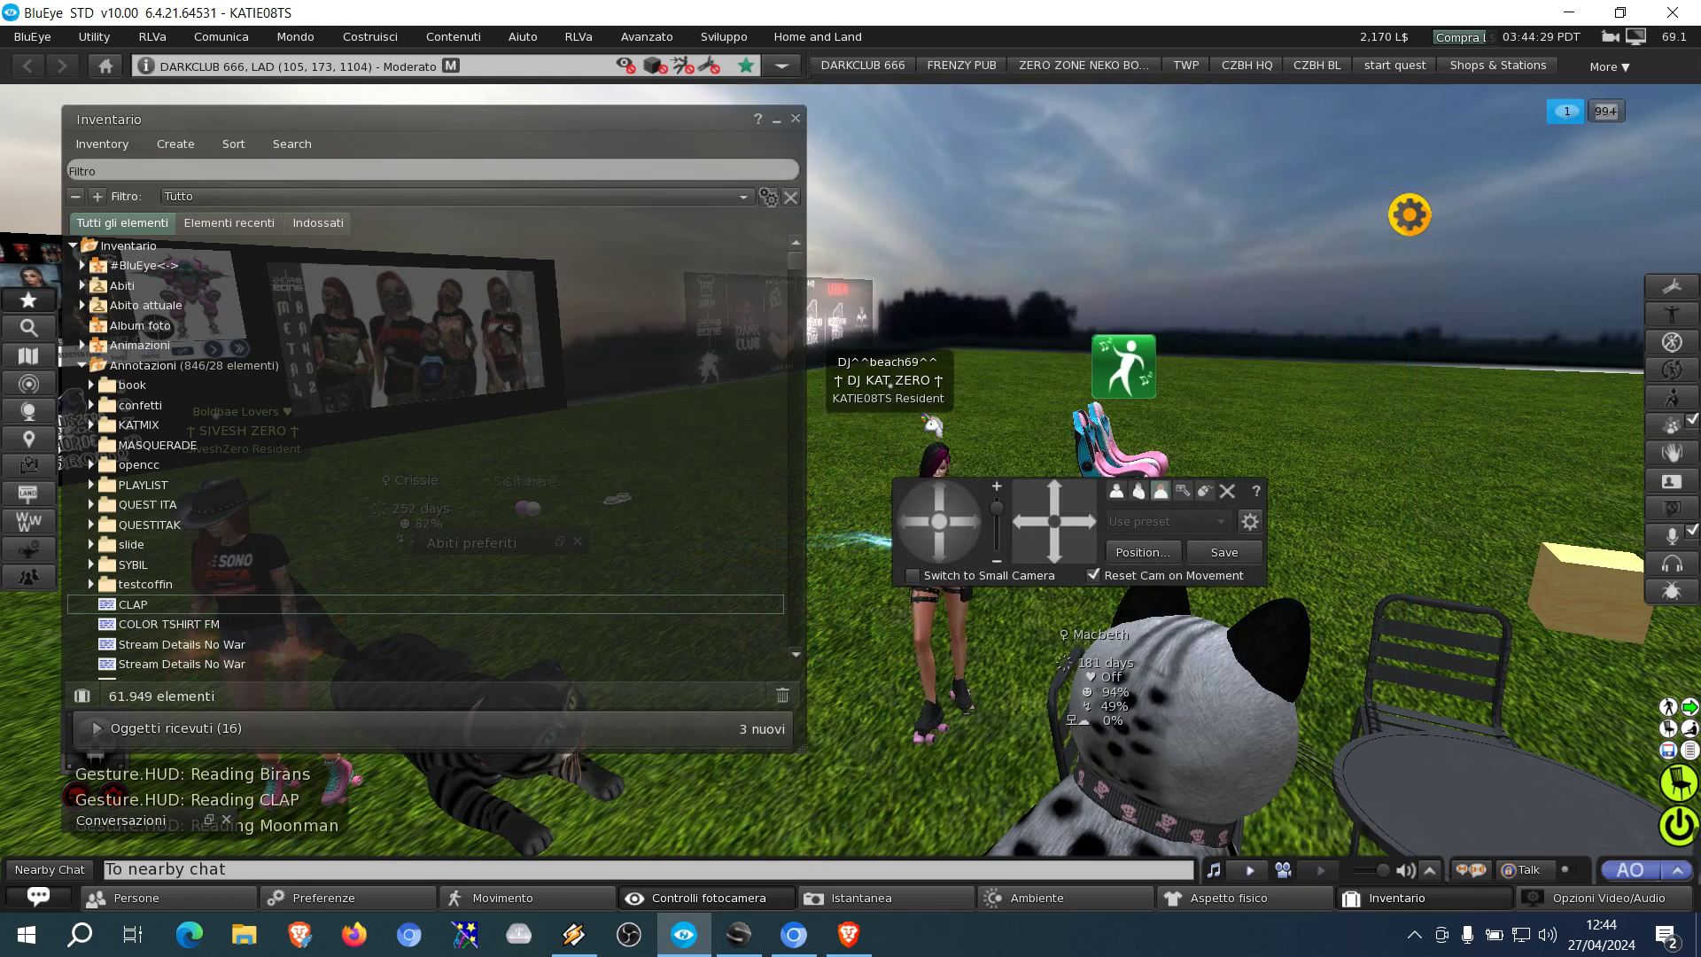
# Step: Check the local chat log for the Gesture HUD's notecard loading messages and close the conversations window
pyautogui.click(211, 818)
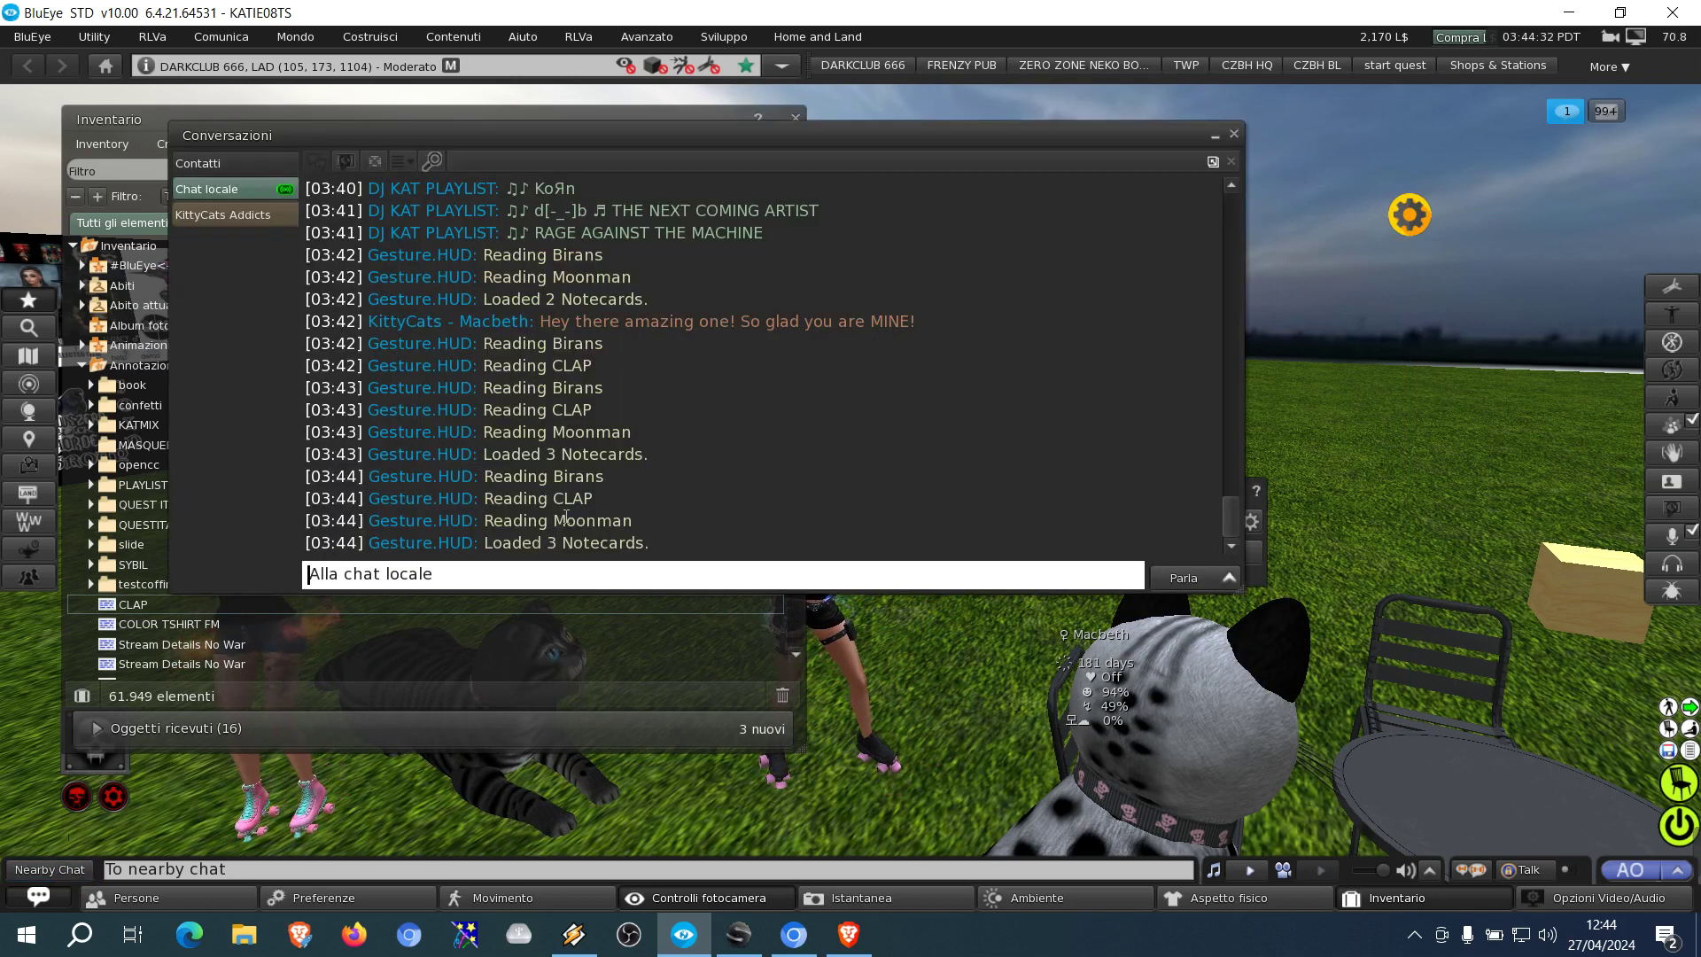
pyautogui.click(496, 543)
pyautogui.doubleClick(496, 543)
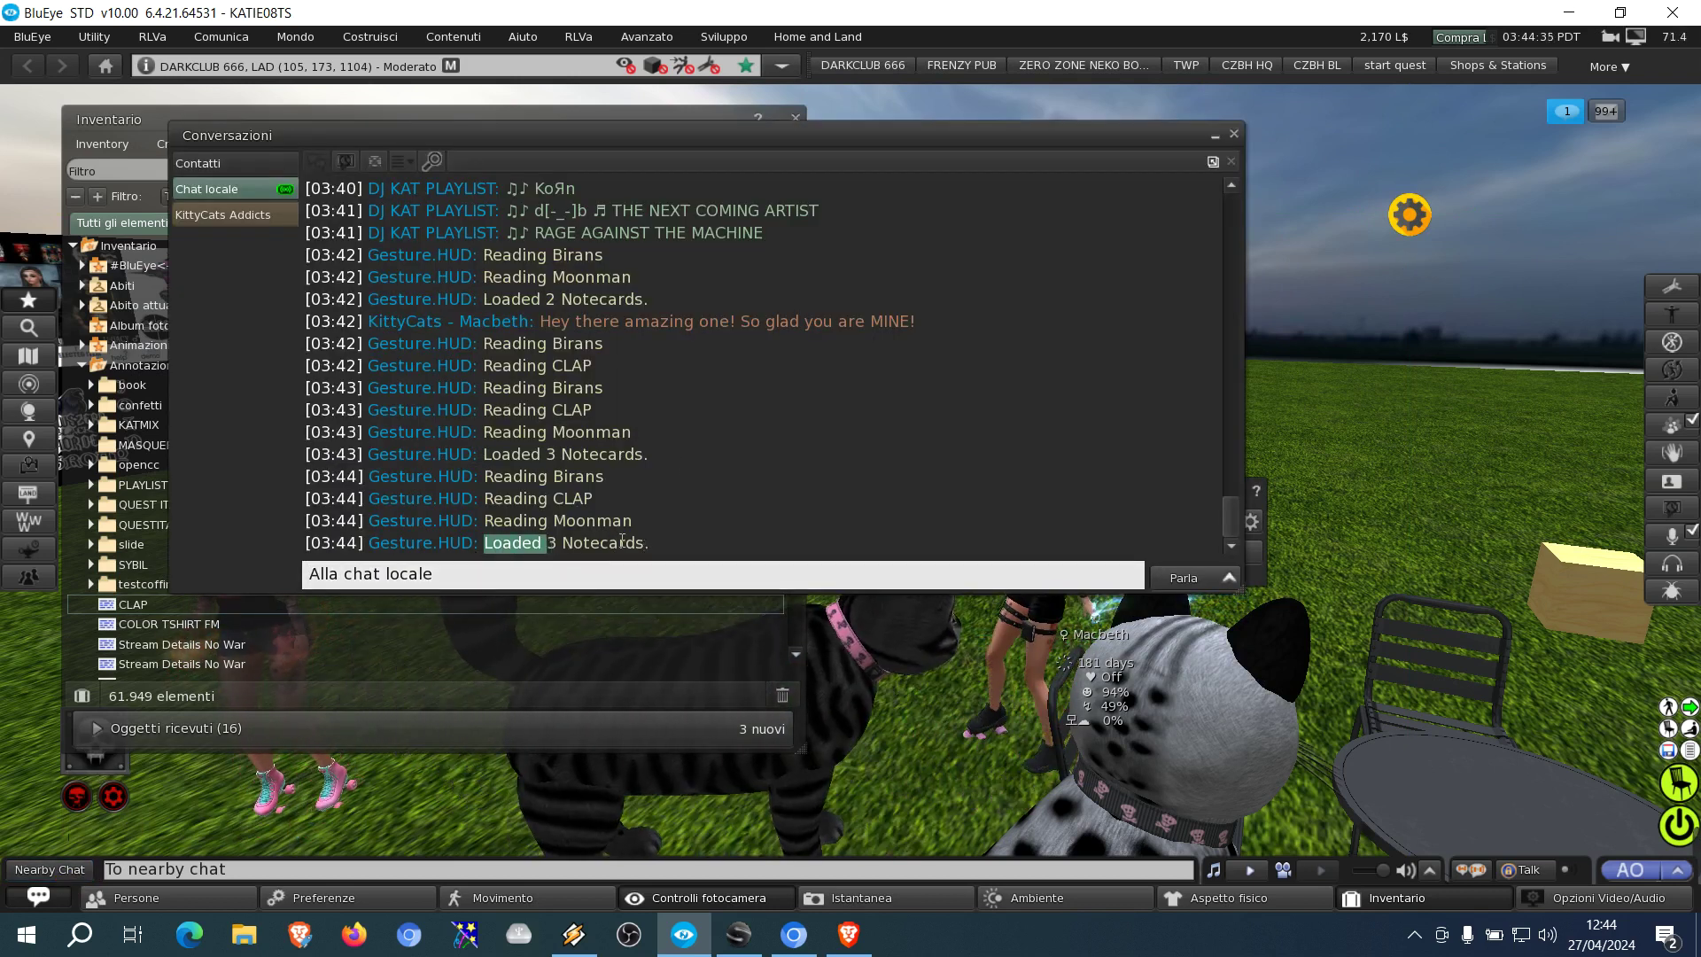
pyautogui.click(1234, 133)
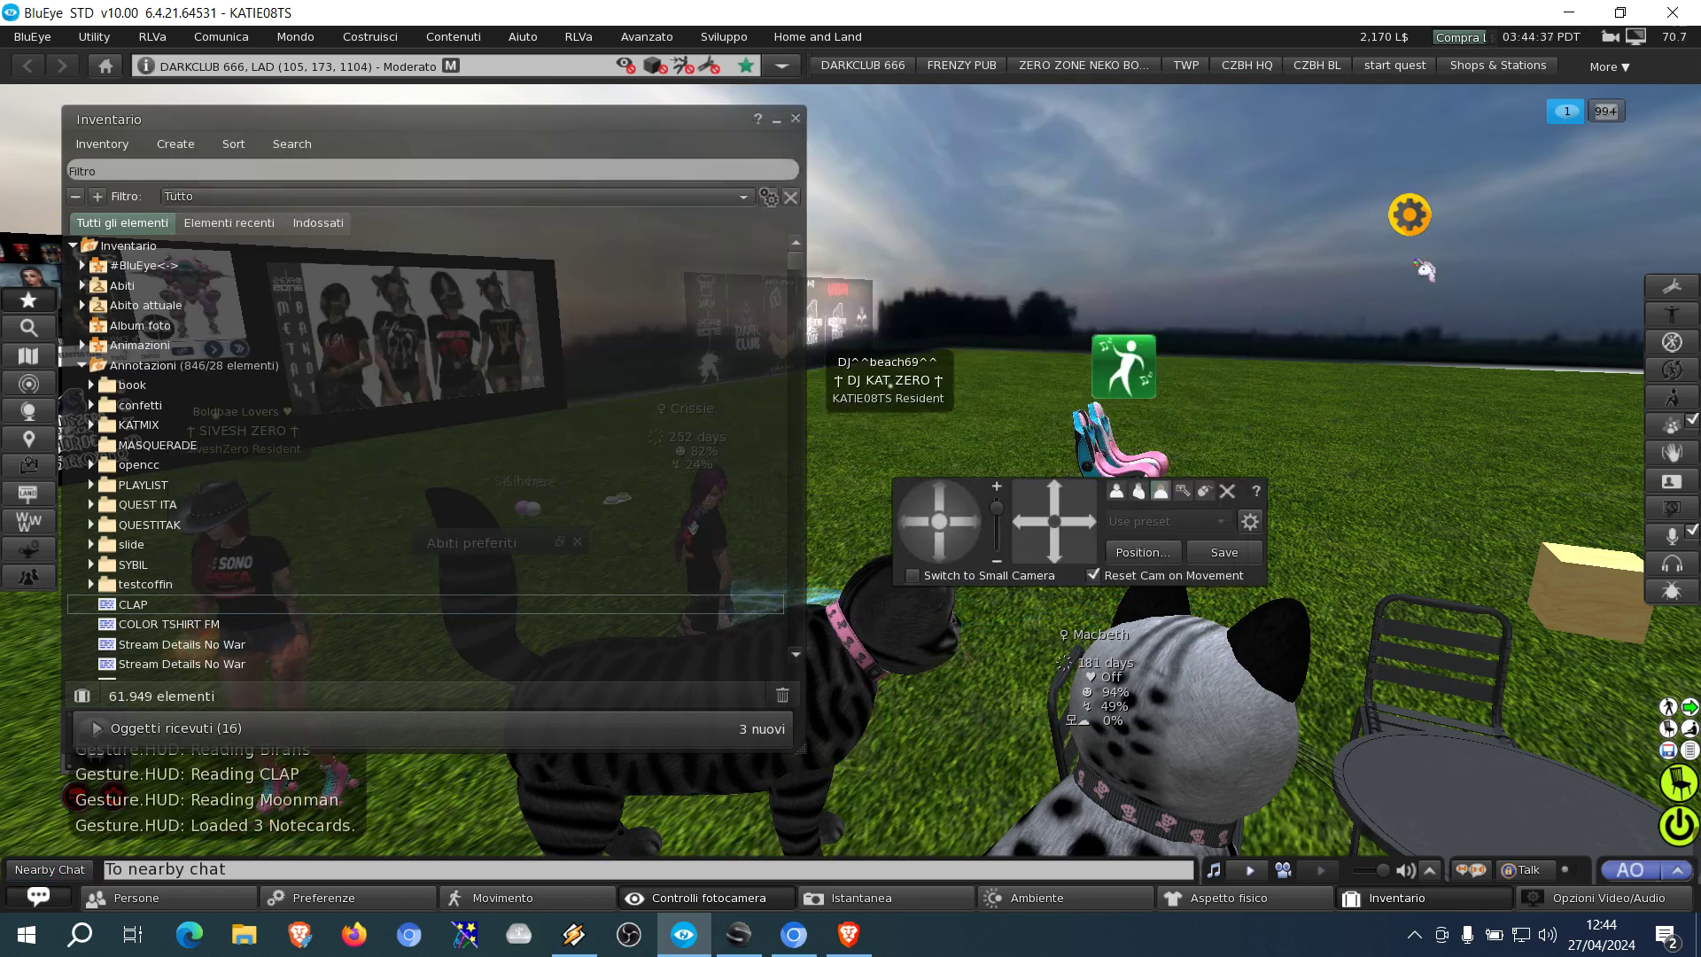
# Step: Play the APP gesture of the CLAP notecard from the Gesture HUD and inspect its output in local chat
pyautogui.click(1409, 217)
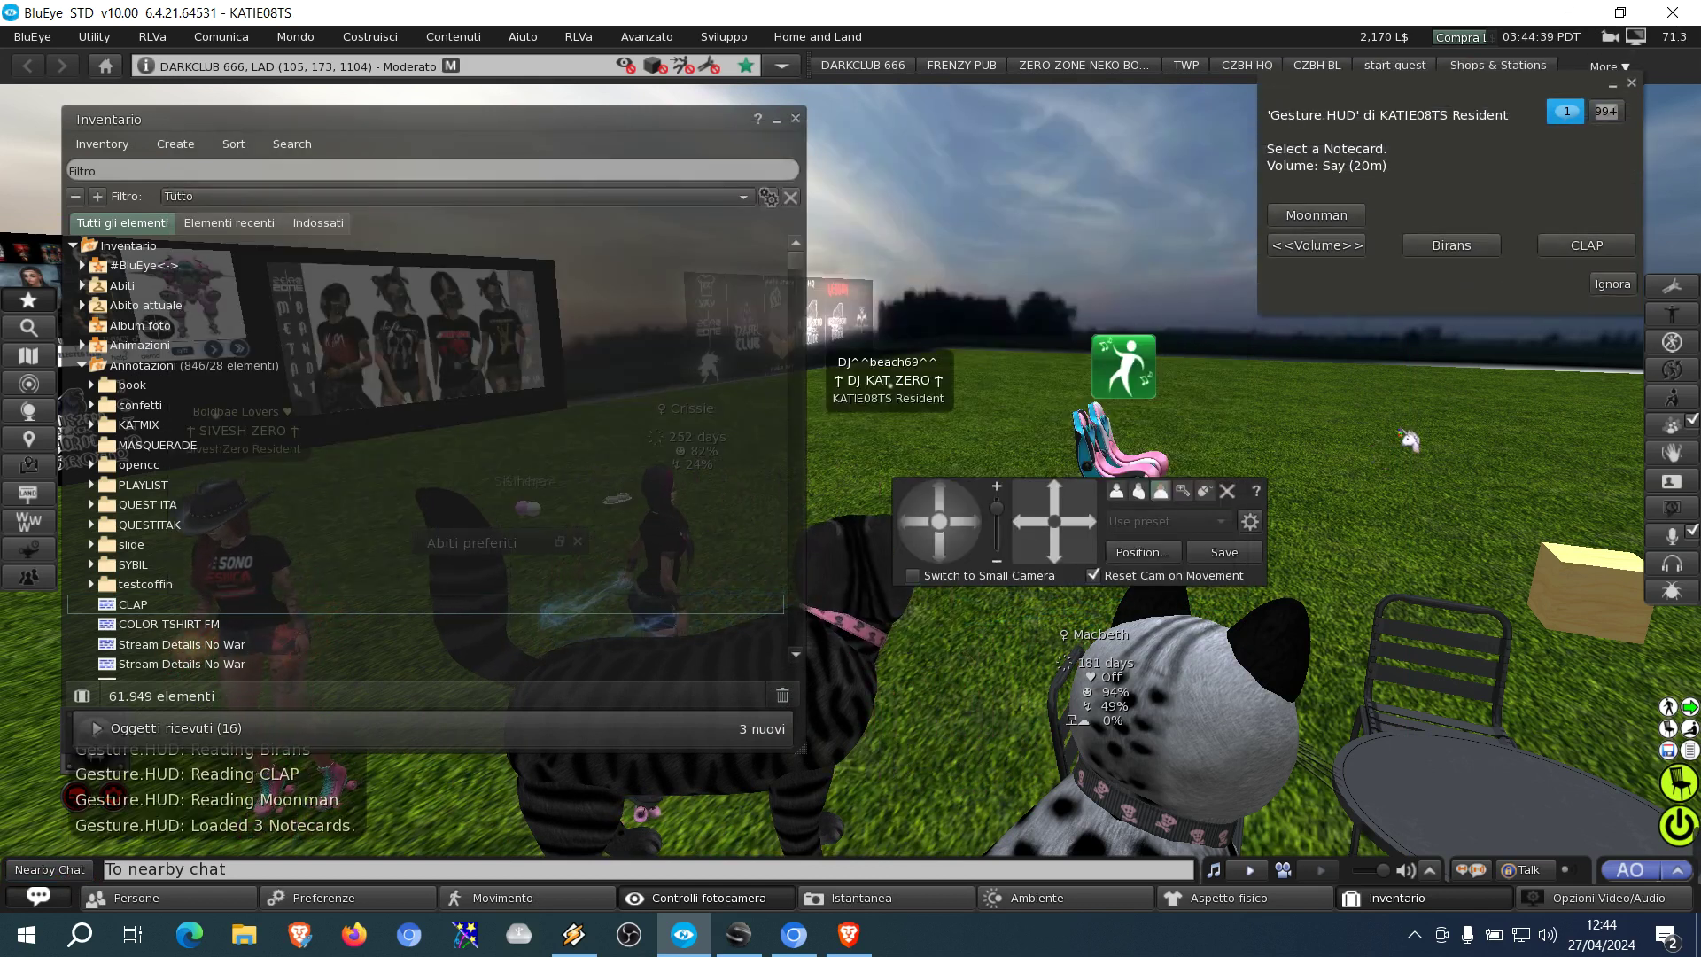
pyautogui.click(1589, 248)
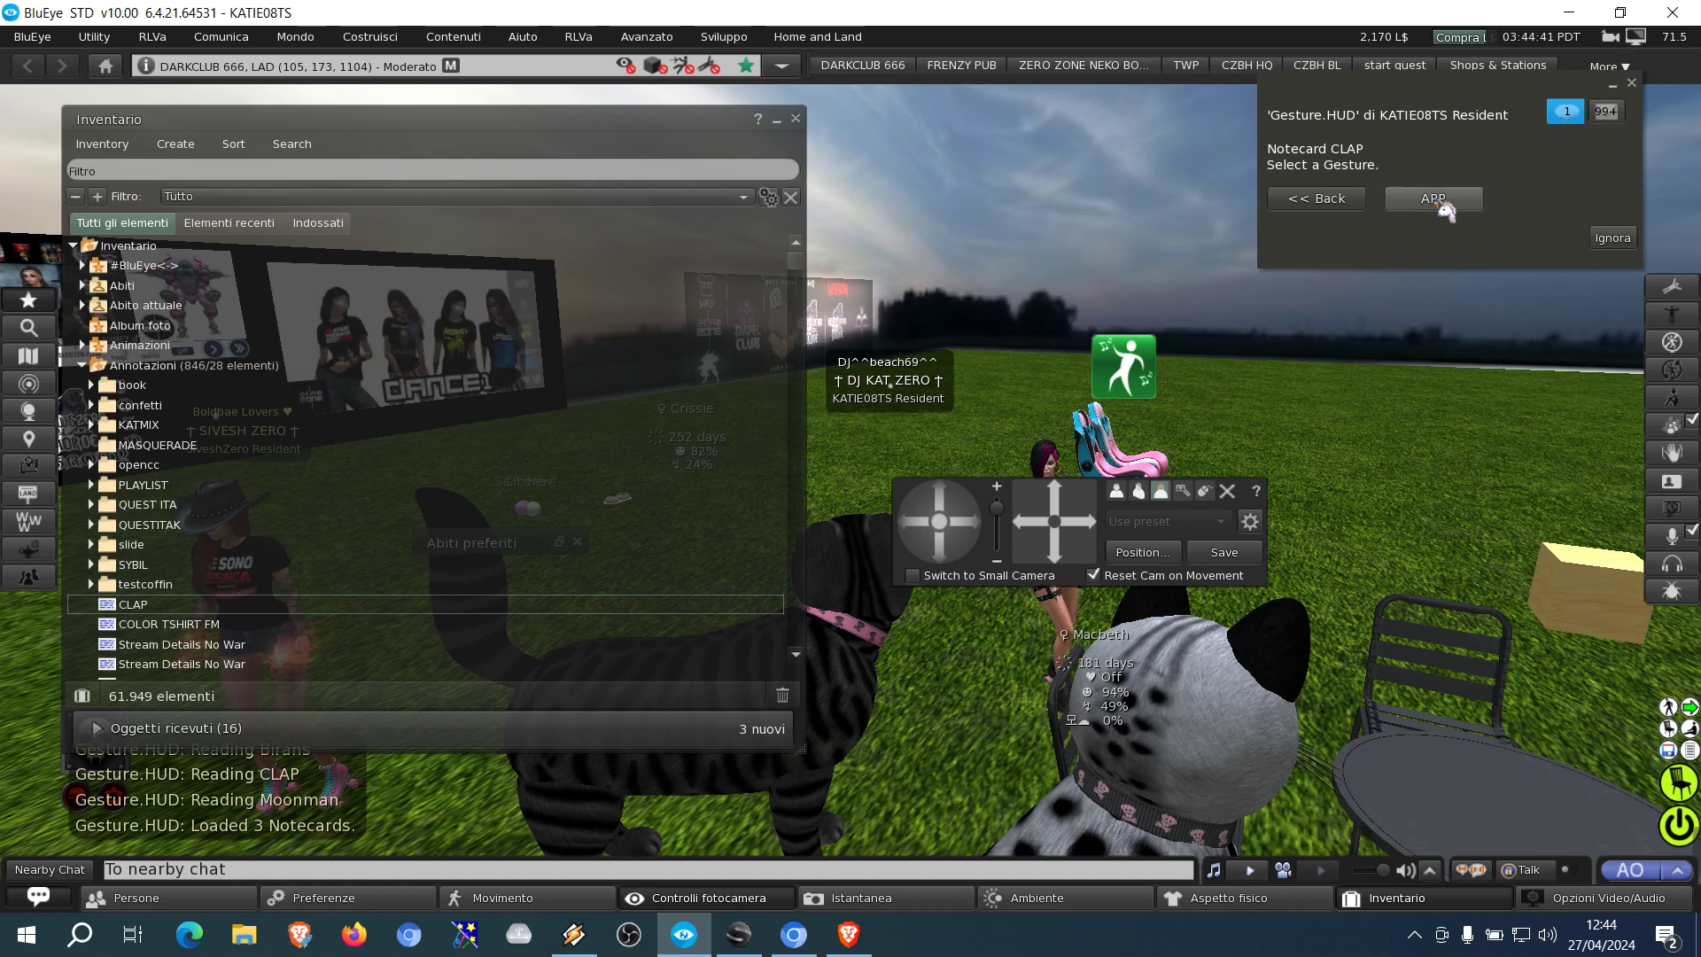
pyautogui.click(1435, 200)
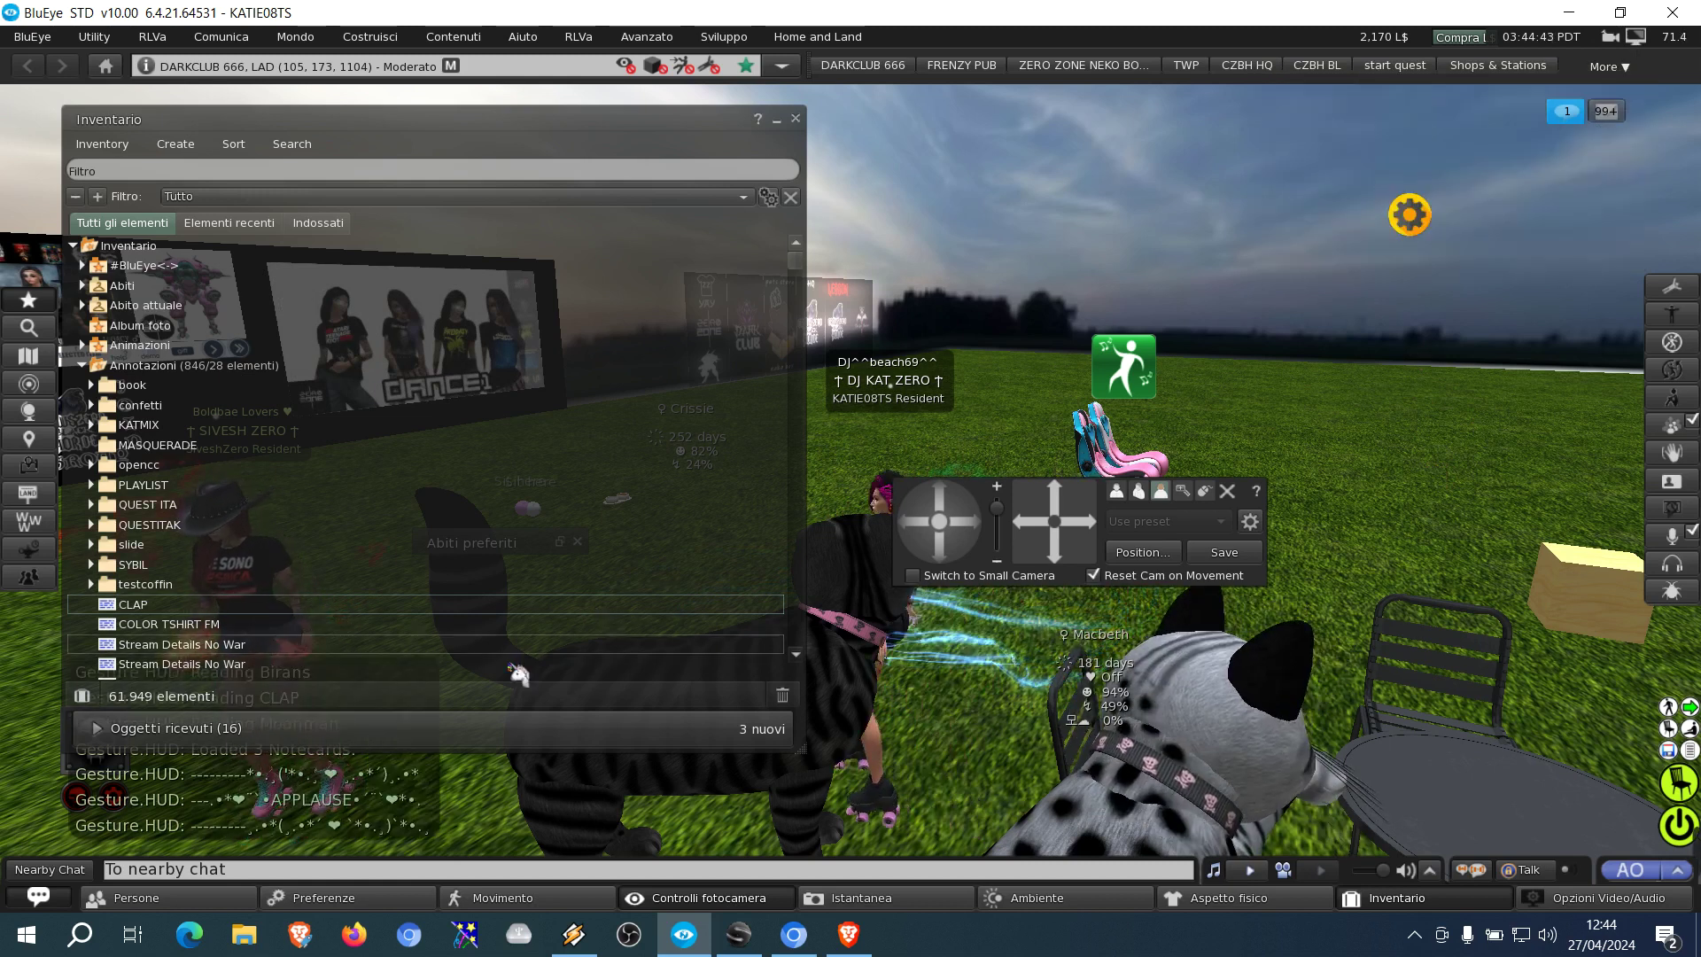
pyautogui.click(37, 895)
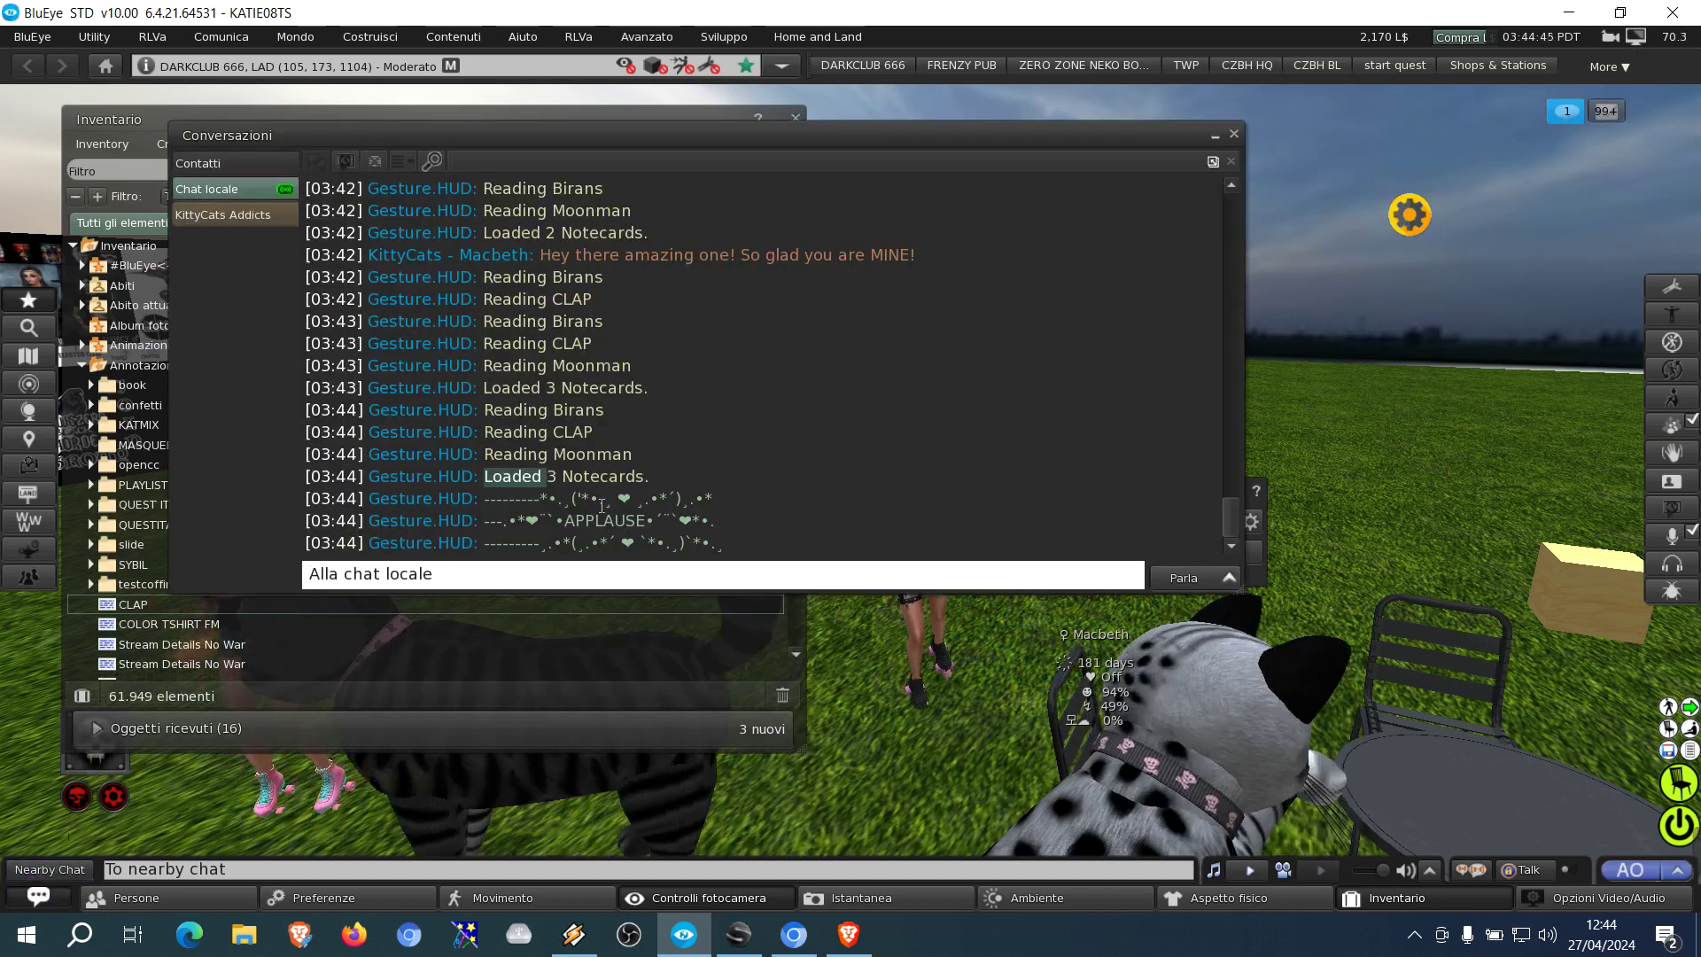
pyautogui.click(559, 505)
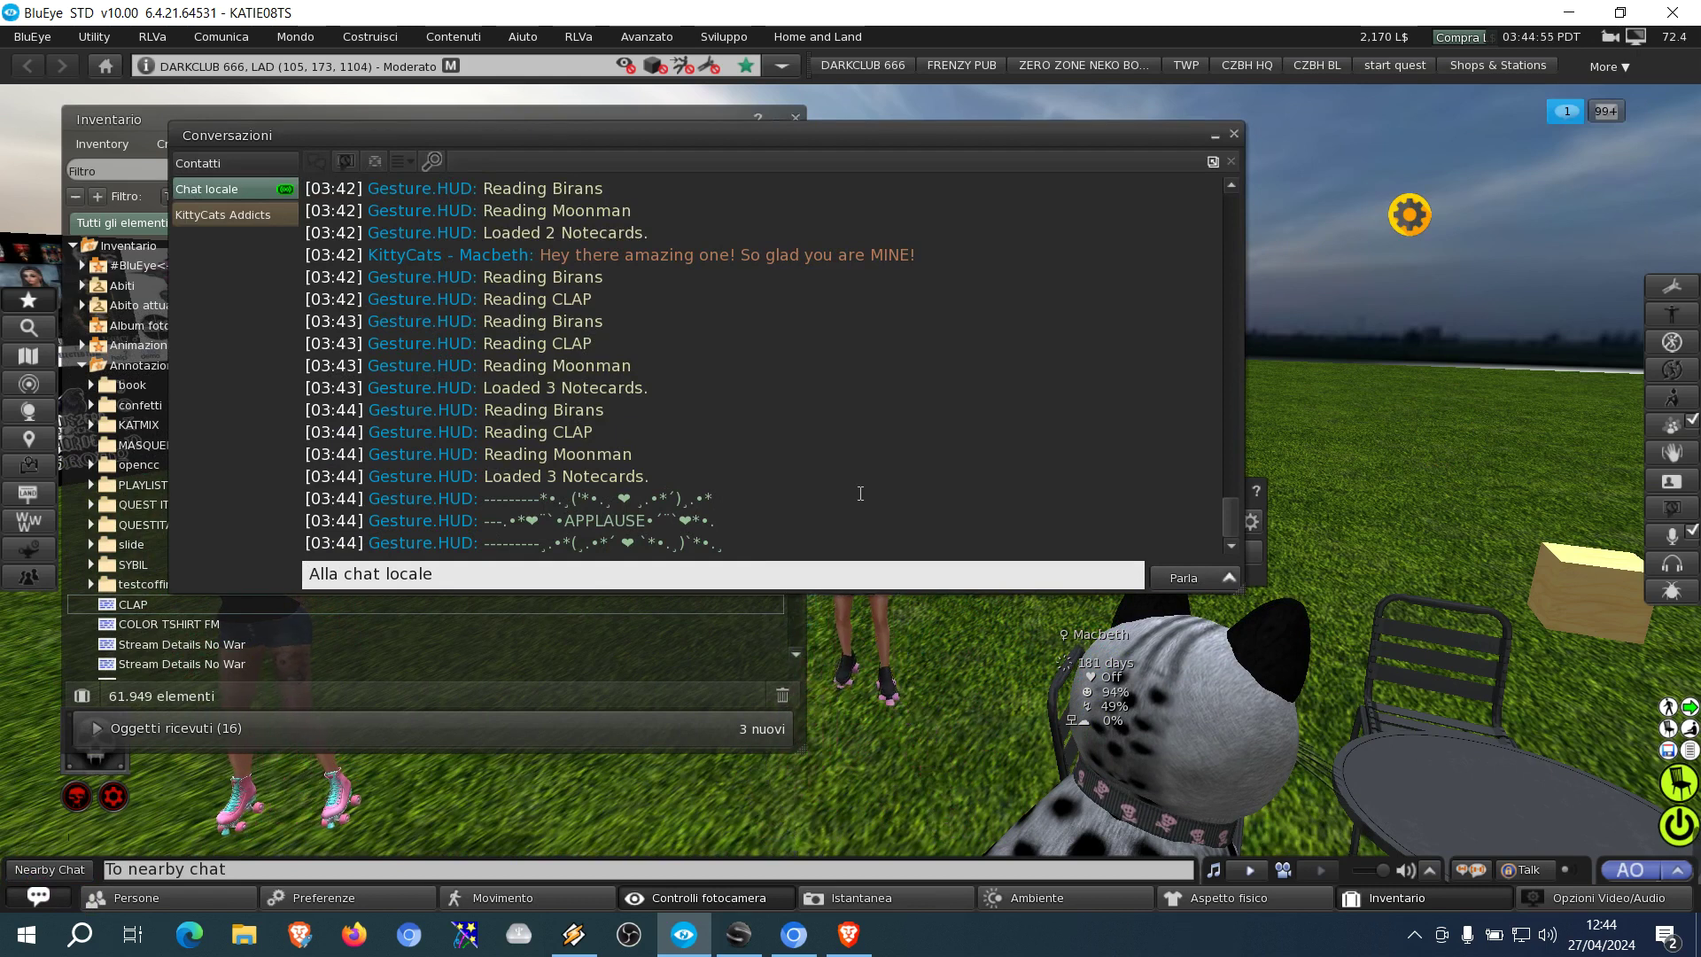
# Step: Reopen the CLAP notecard stored inside the Gesture HUD and move its window aside
pyautogui.rightClick(1419, 232)
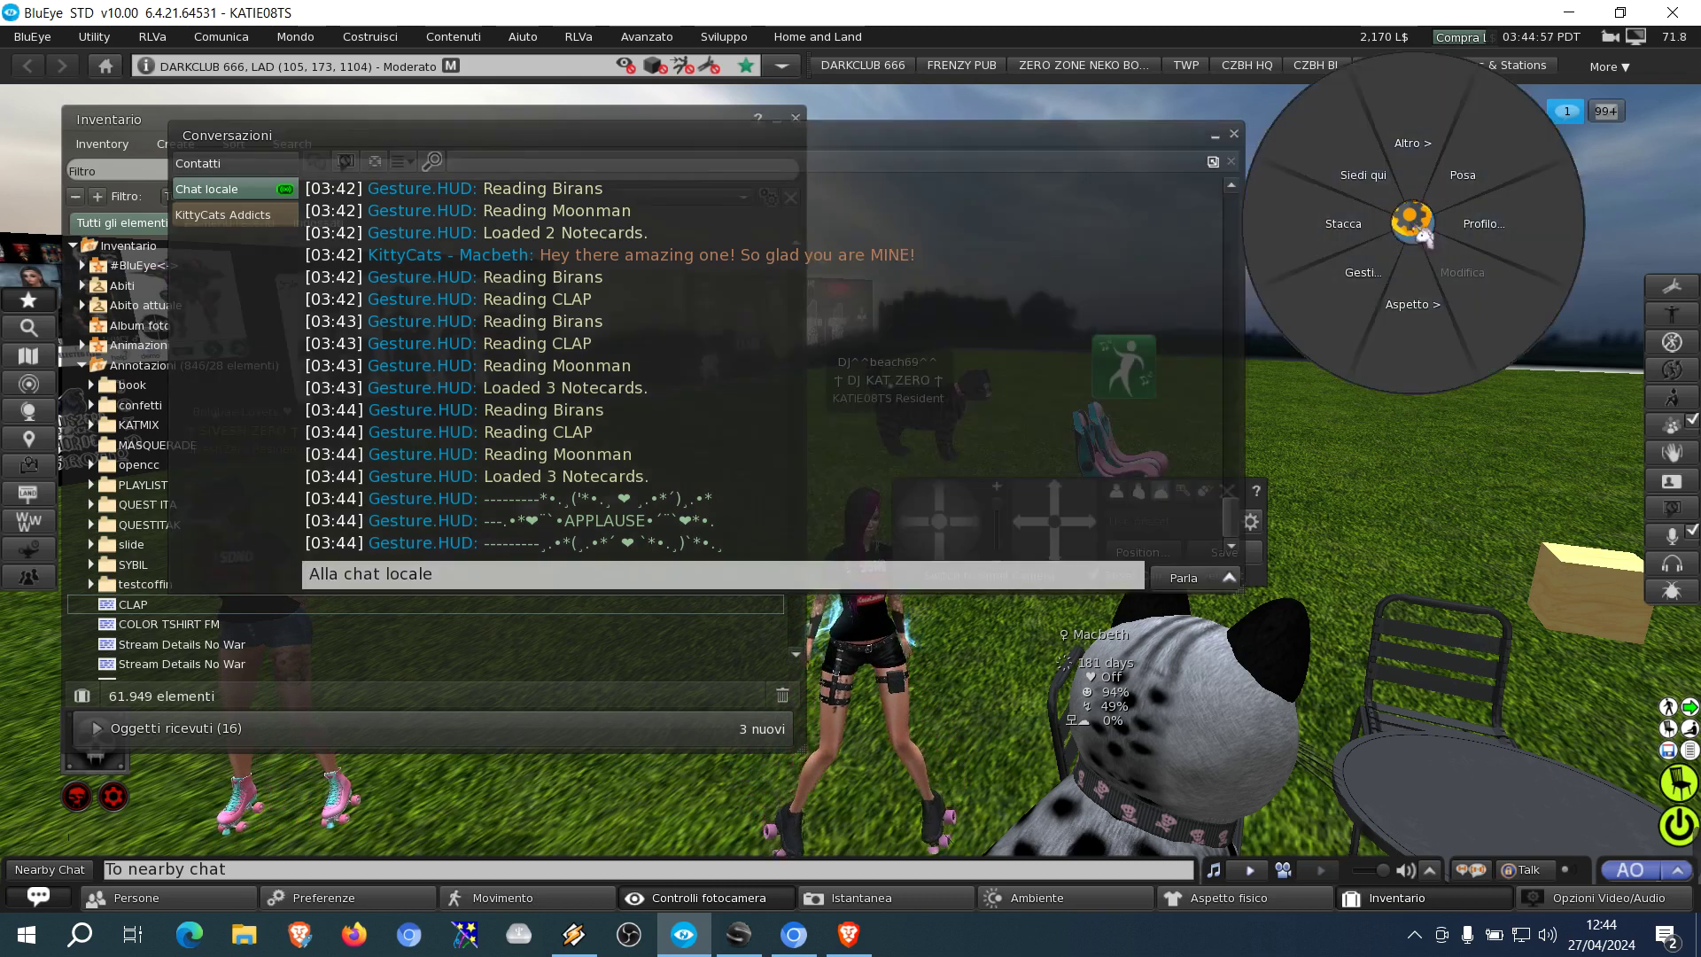
pyautogui.click(1470, 271)
pyautogui.doubleClick(1134, 422)
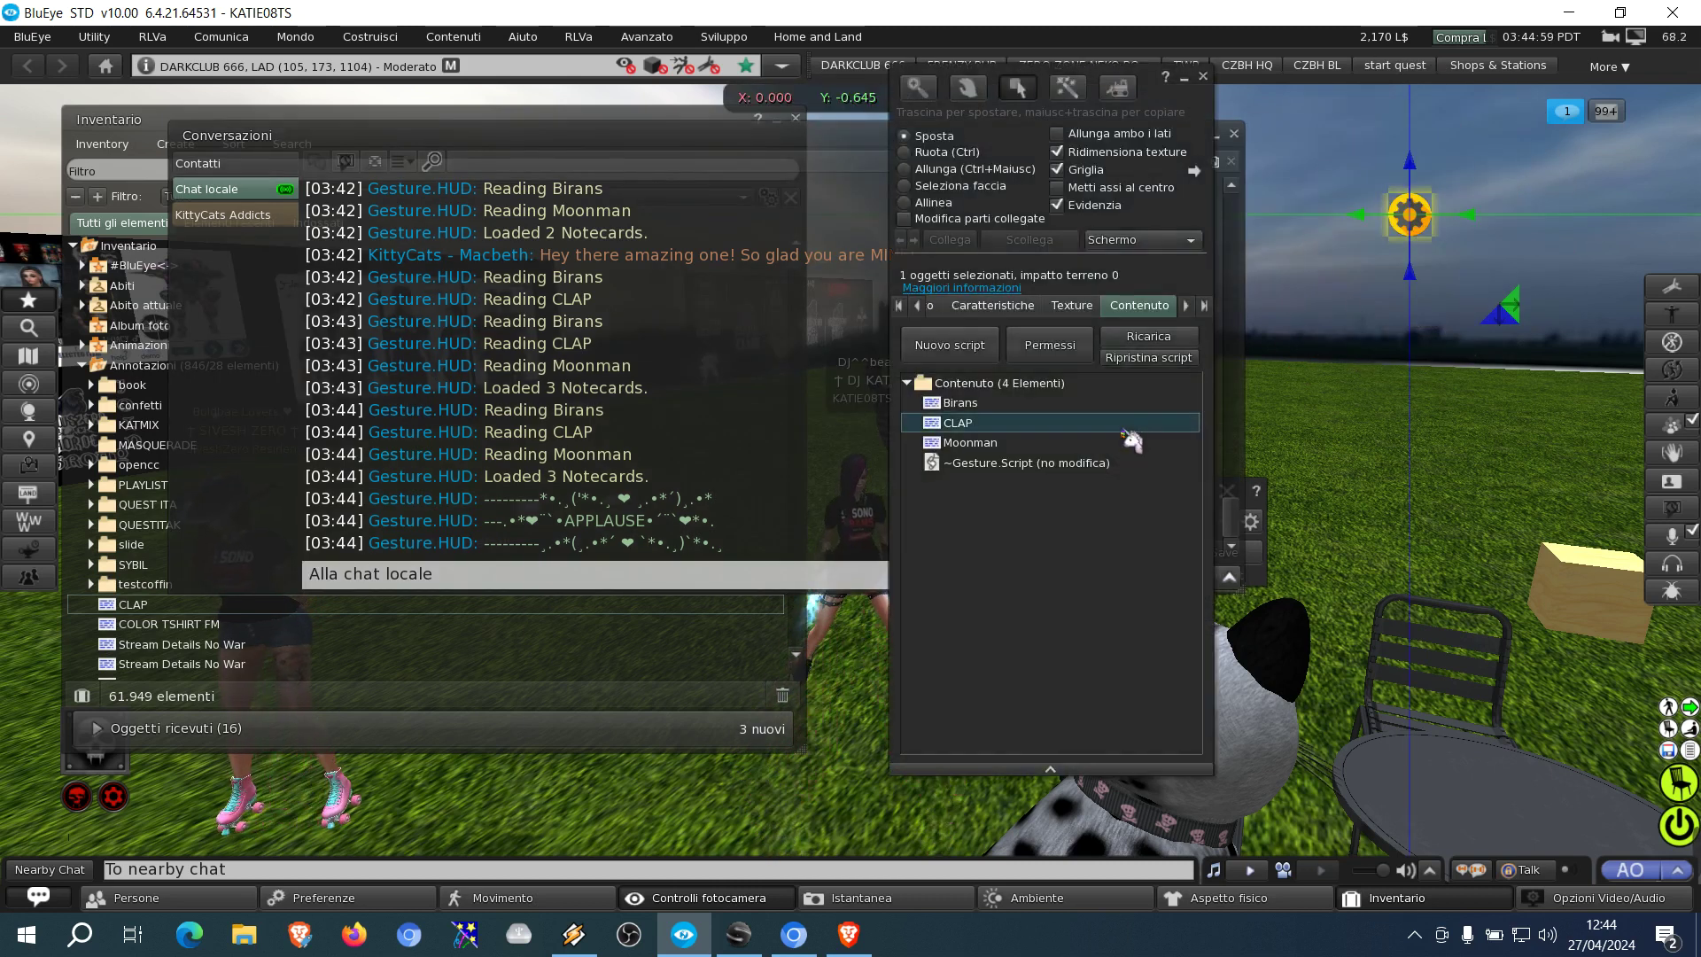
pyautogui.moveTo(1122, 138); pyautogui.dragTo(1275, 170)
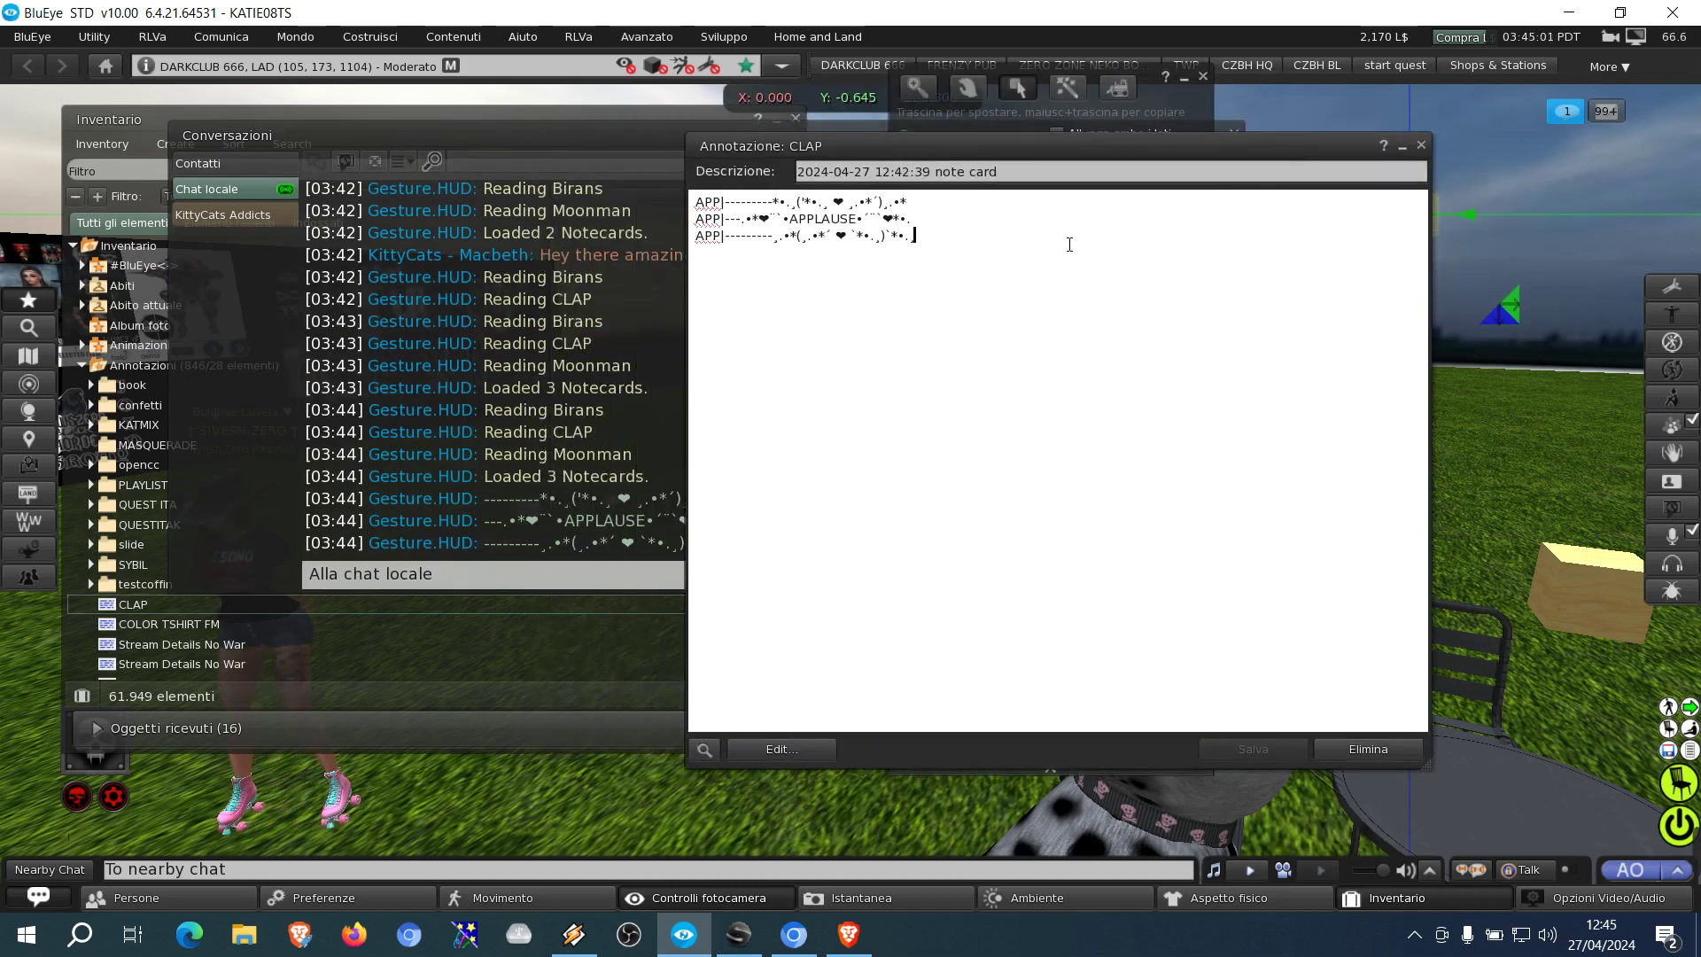
# Step: Add two lines labelled "GROUP|" below the APP lines of the notecard, separated from them by a blank line
pyautogui.press('Return')
pyautogui.press('Return')
pyautogui.press('Return')
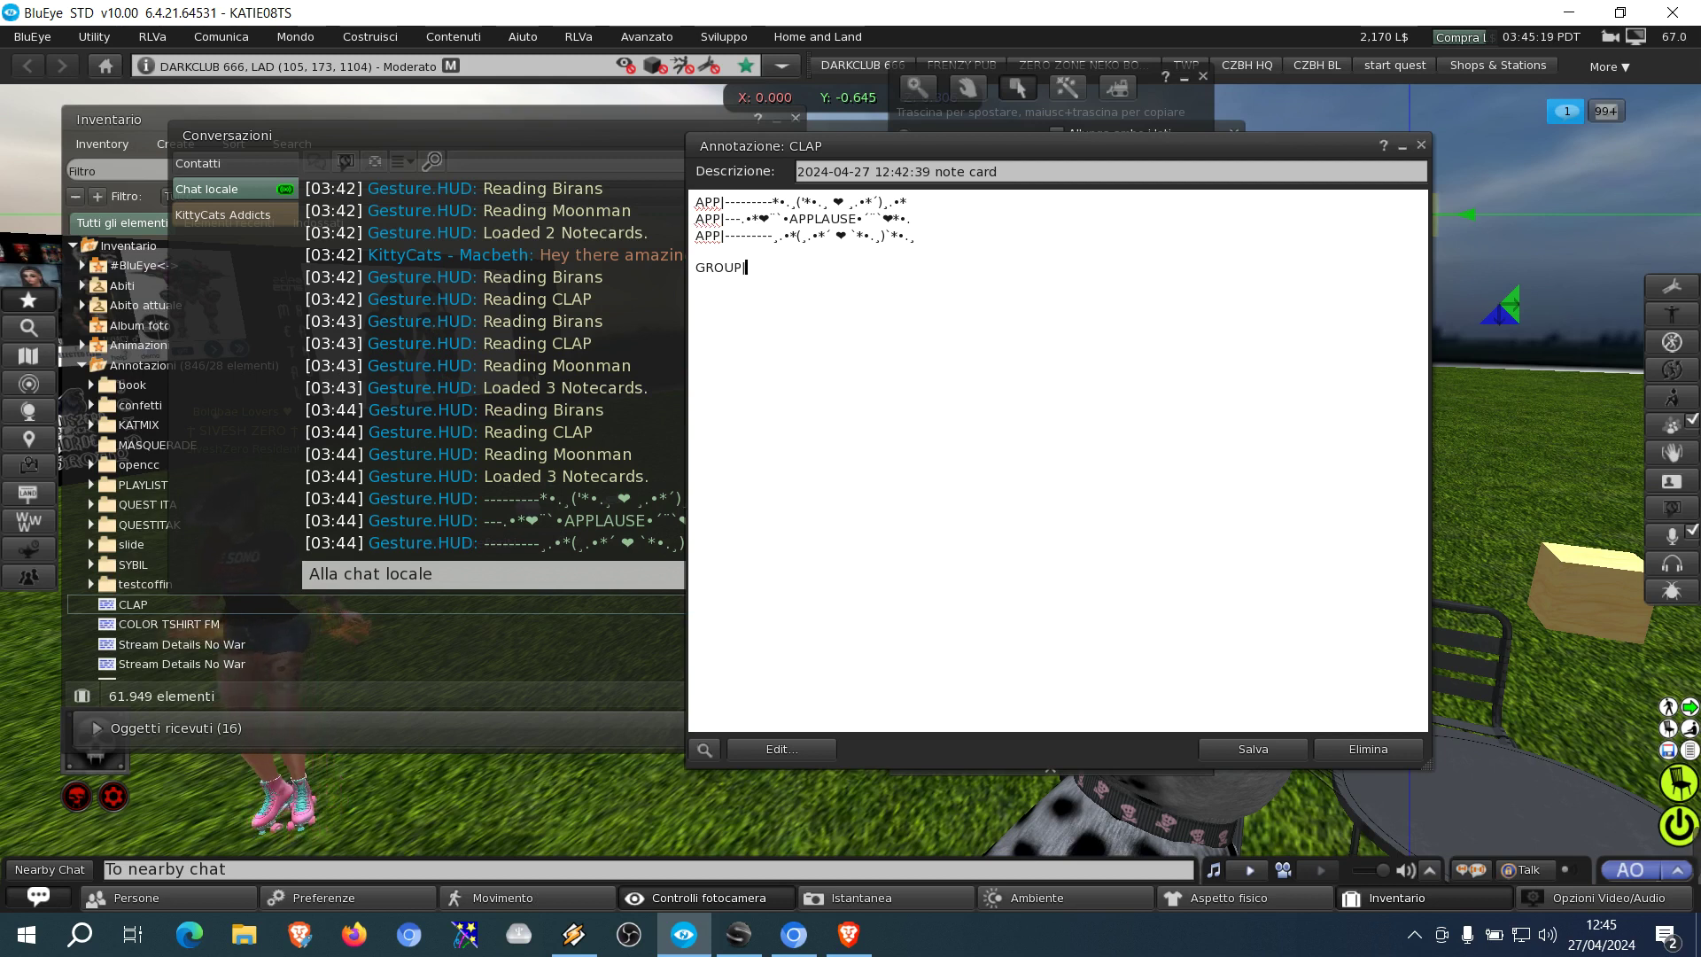
pyautogui.press('Return')
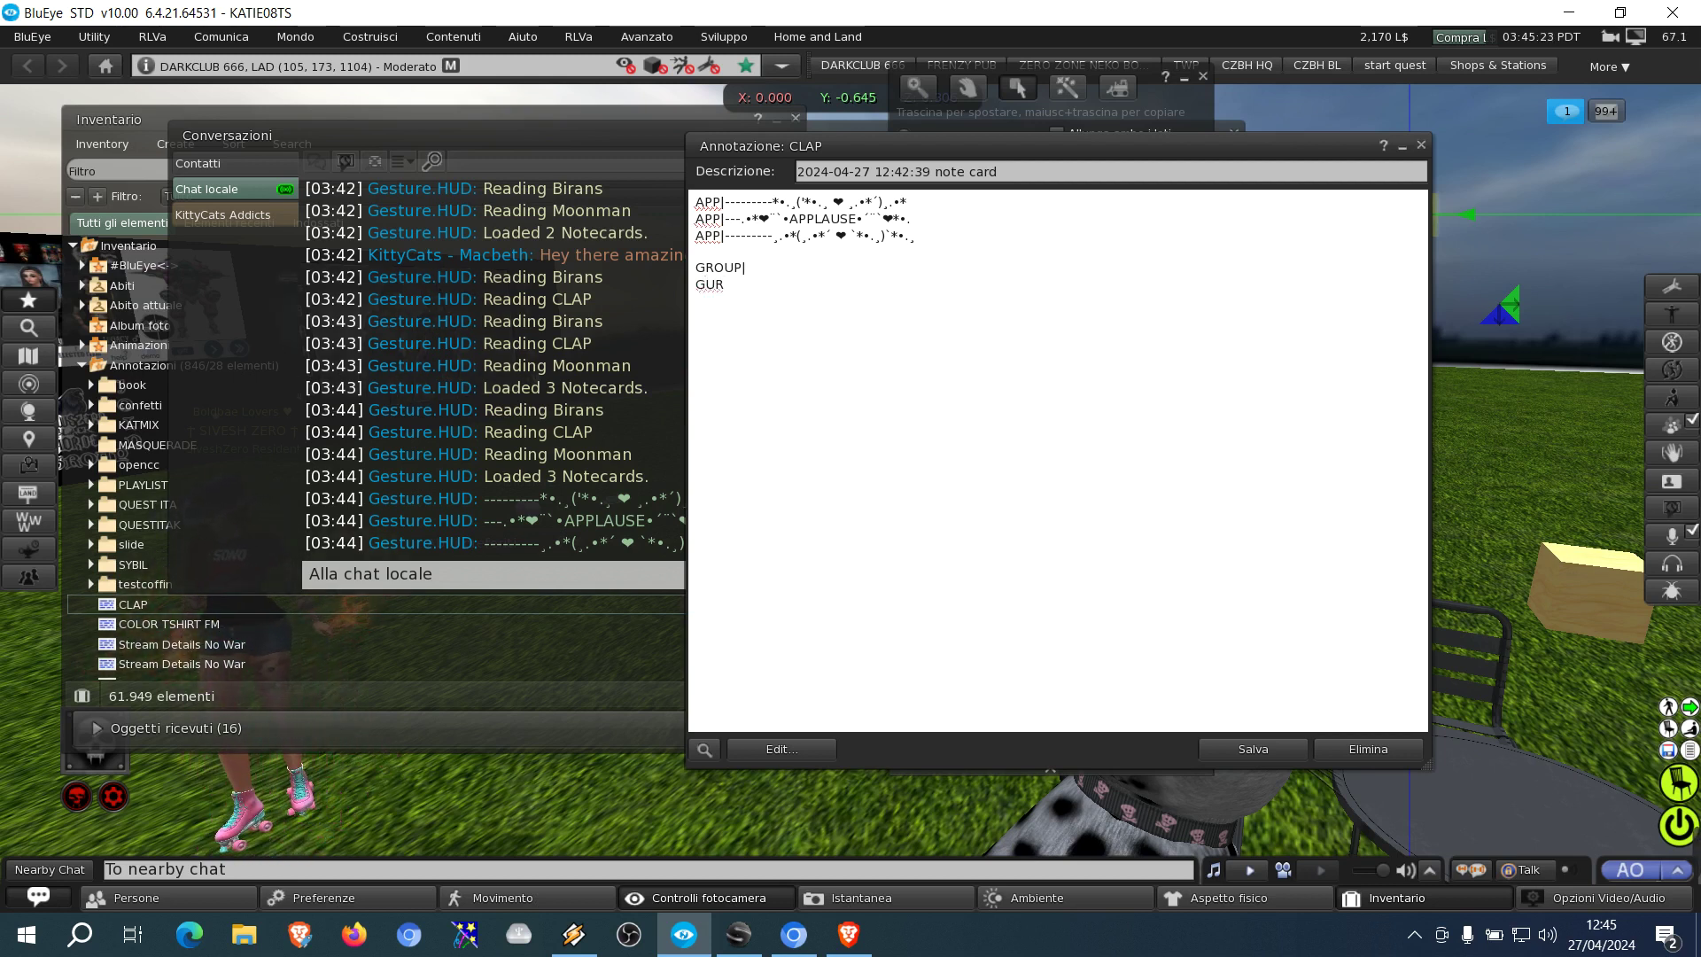
pyautogui.write('GUR')
pyautogui.press('BackSpace')
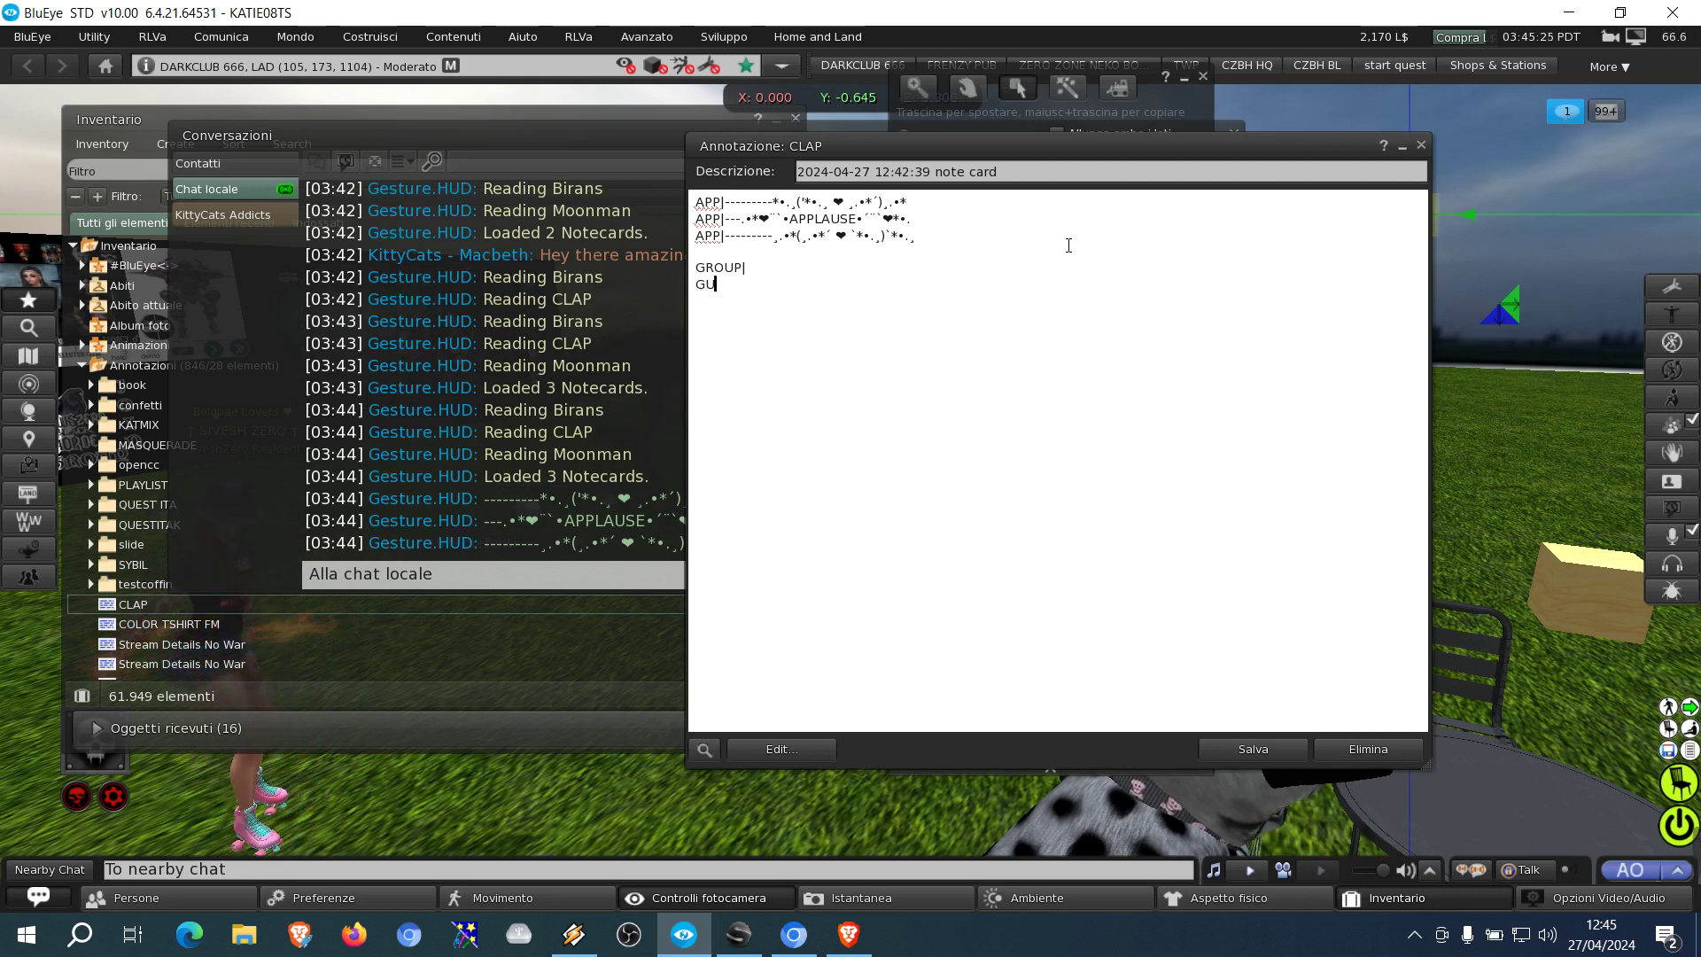
pyautogui.press('BackSpace')
pyautogui.write('ROU')
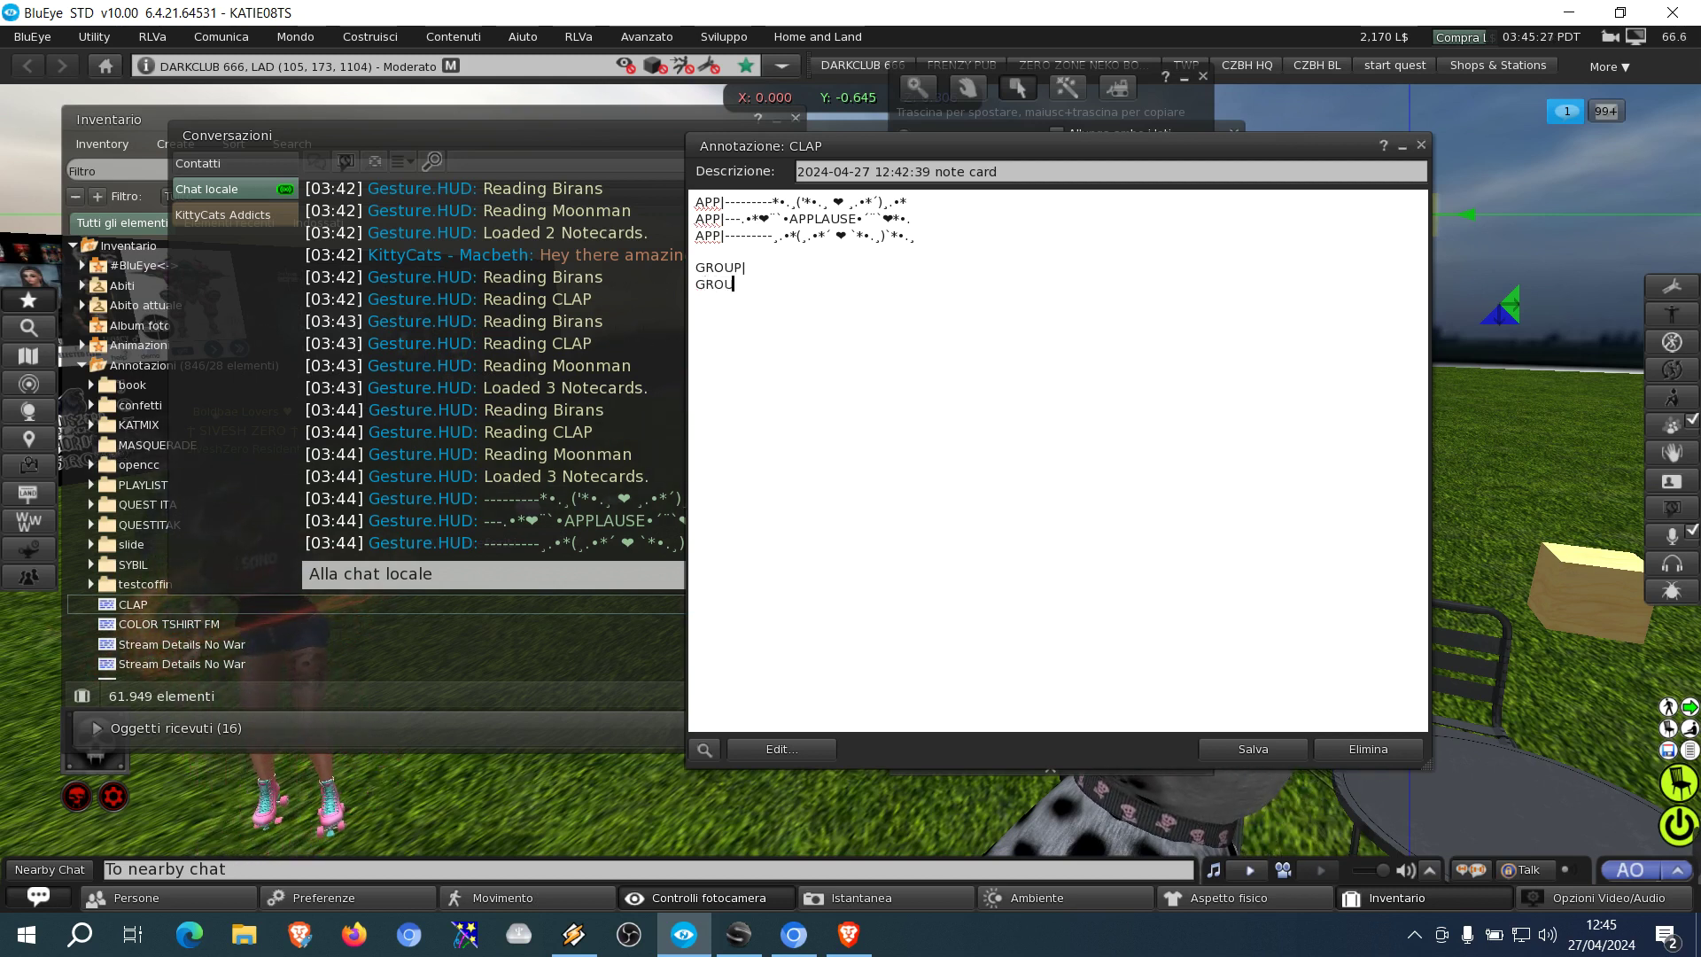
pyautogui.write('P|')
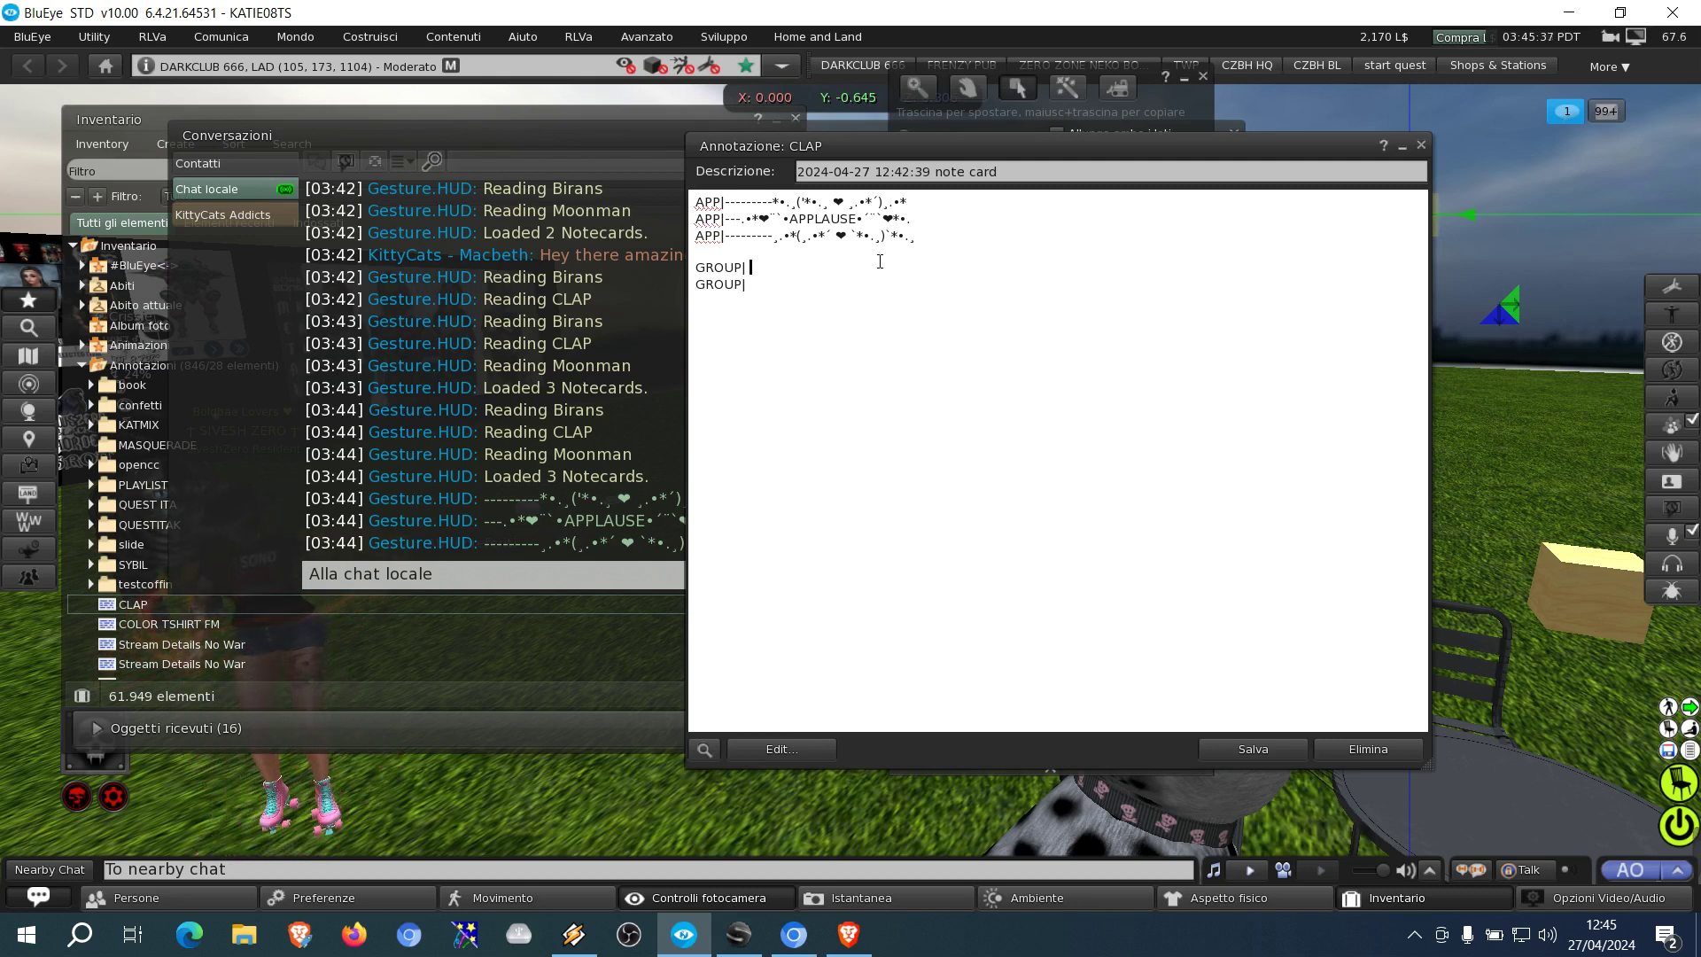
# Step: Enter "AGGIUNGETEVI AL NOSTRO GRUPPO" after the label on the first GROUP line
pyautogui.click(880, 262)
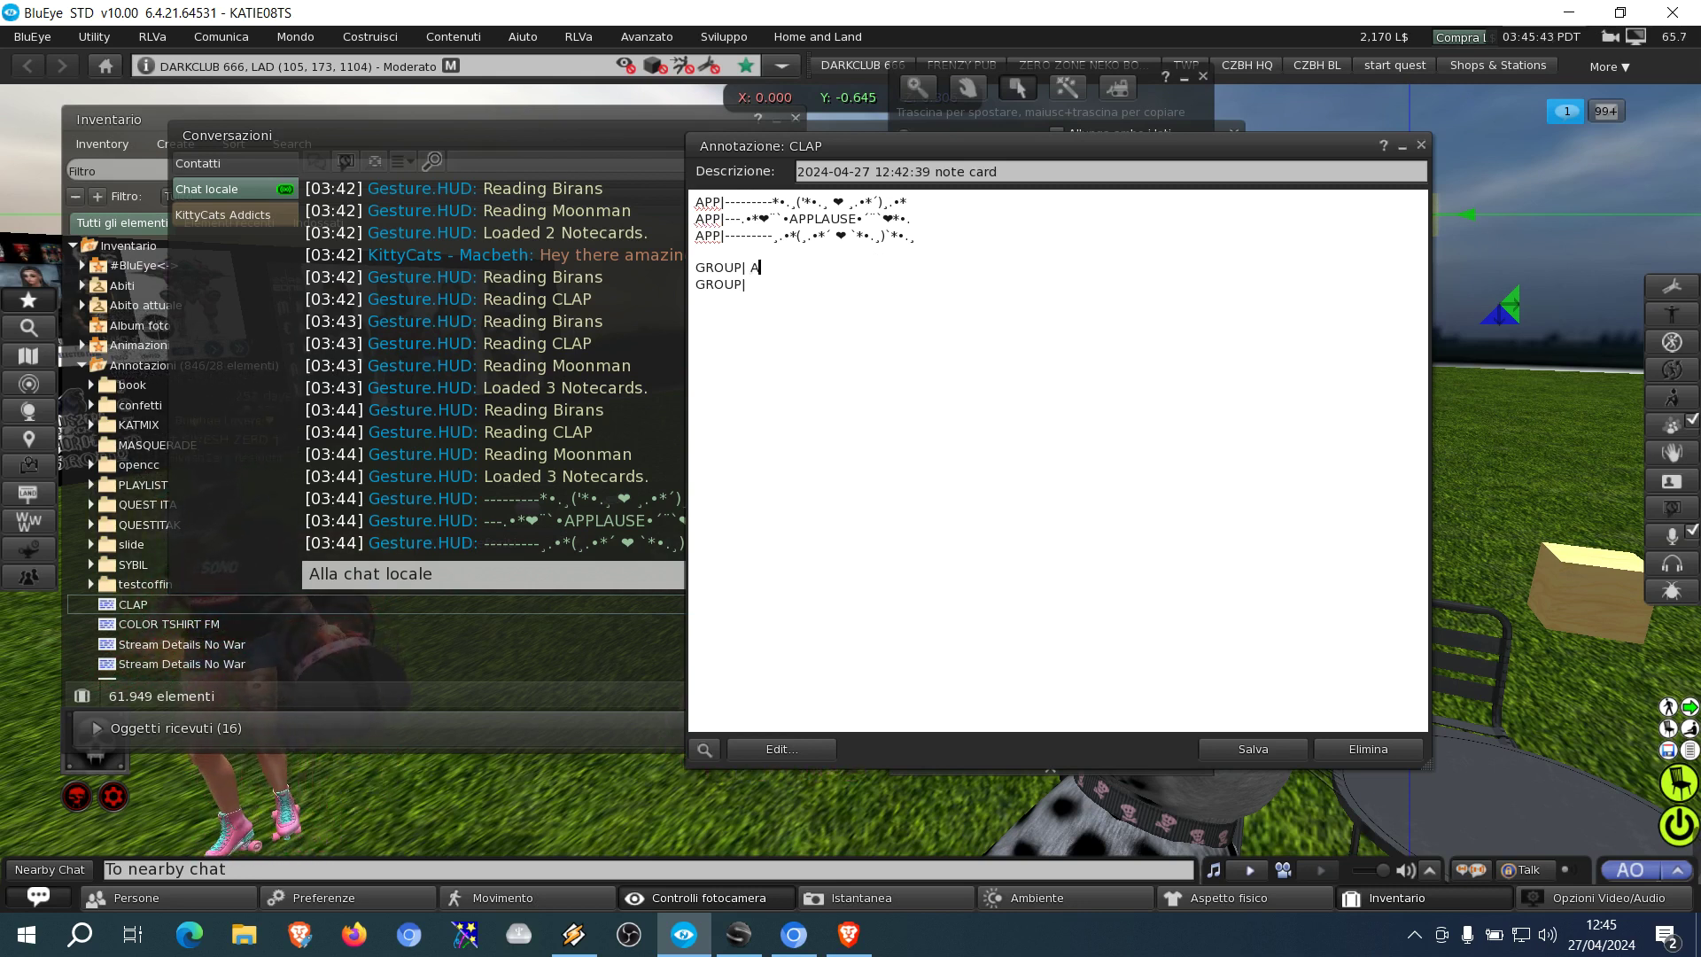
pyautogui.write('AGGIUNG')
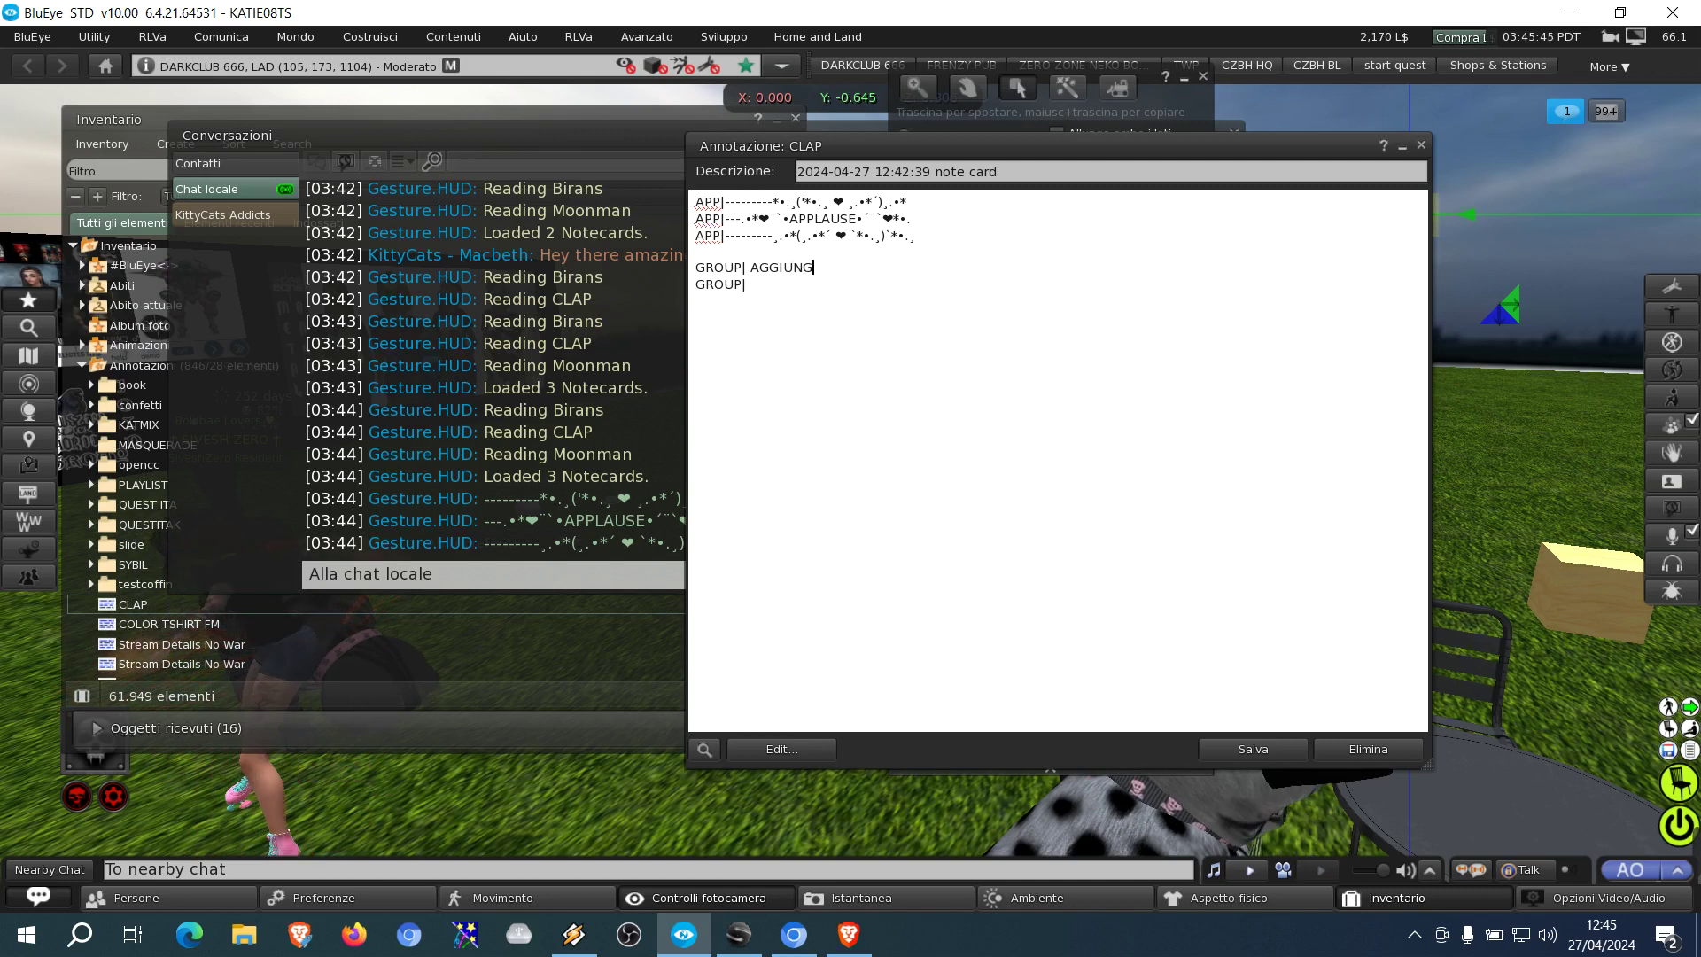
pyautogui.write('ETEVI ')
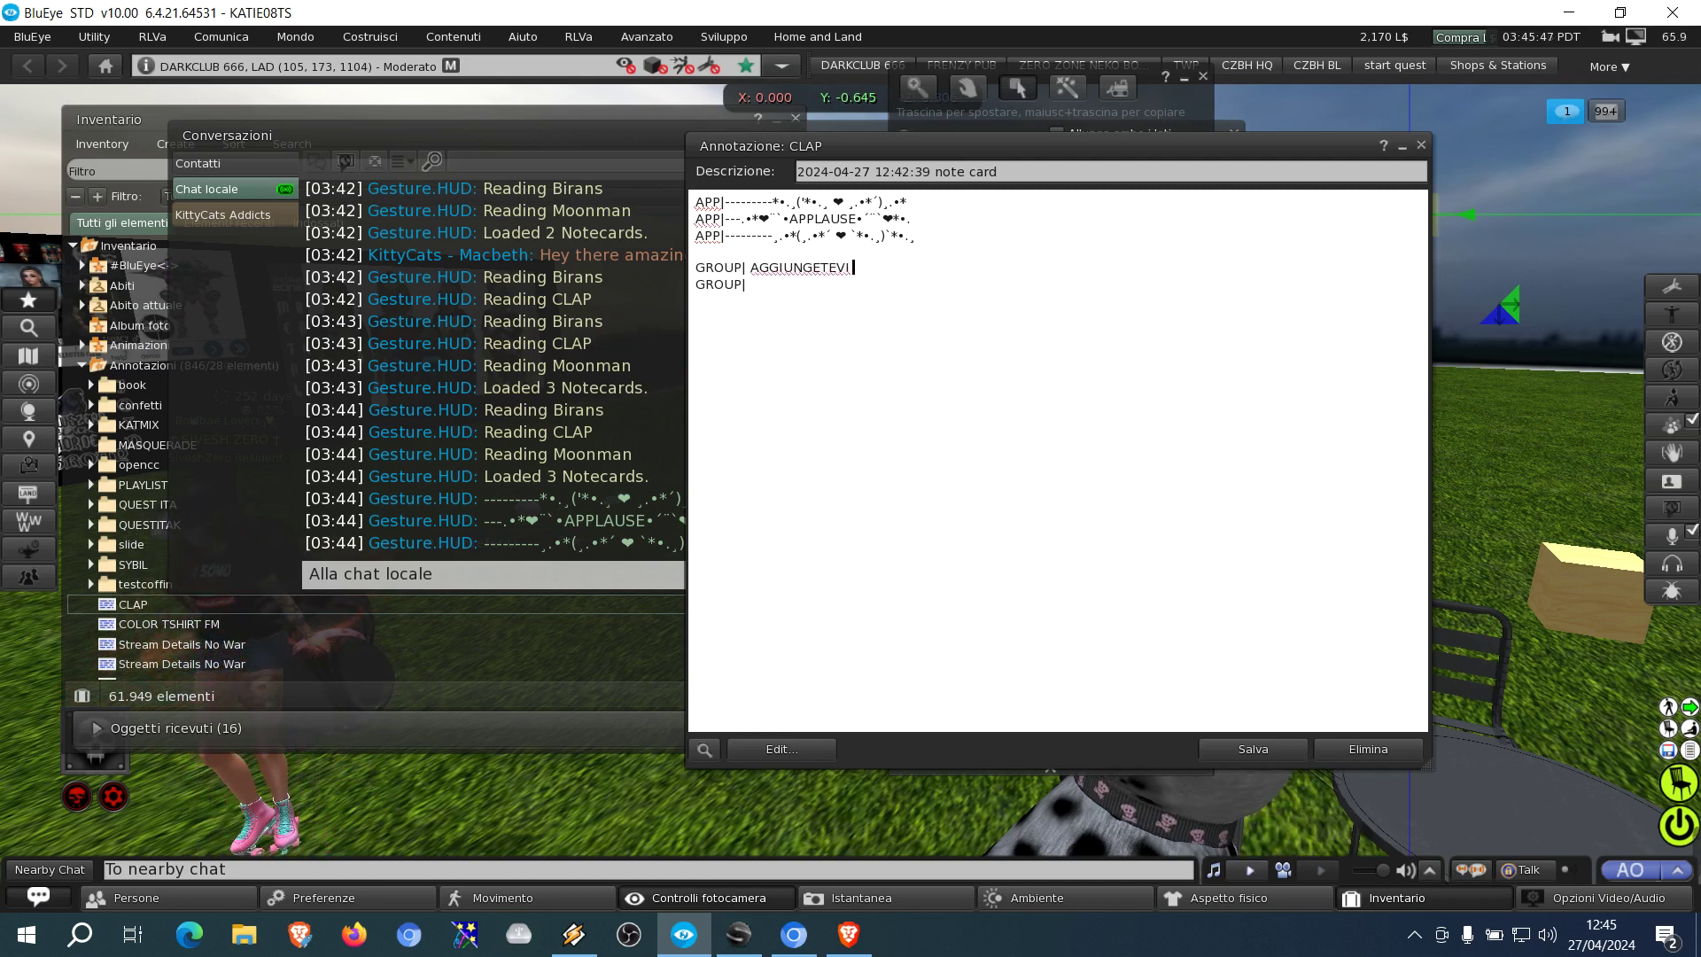
pyautogui.write('AL NOSTR')
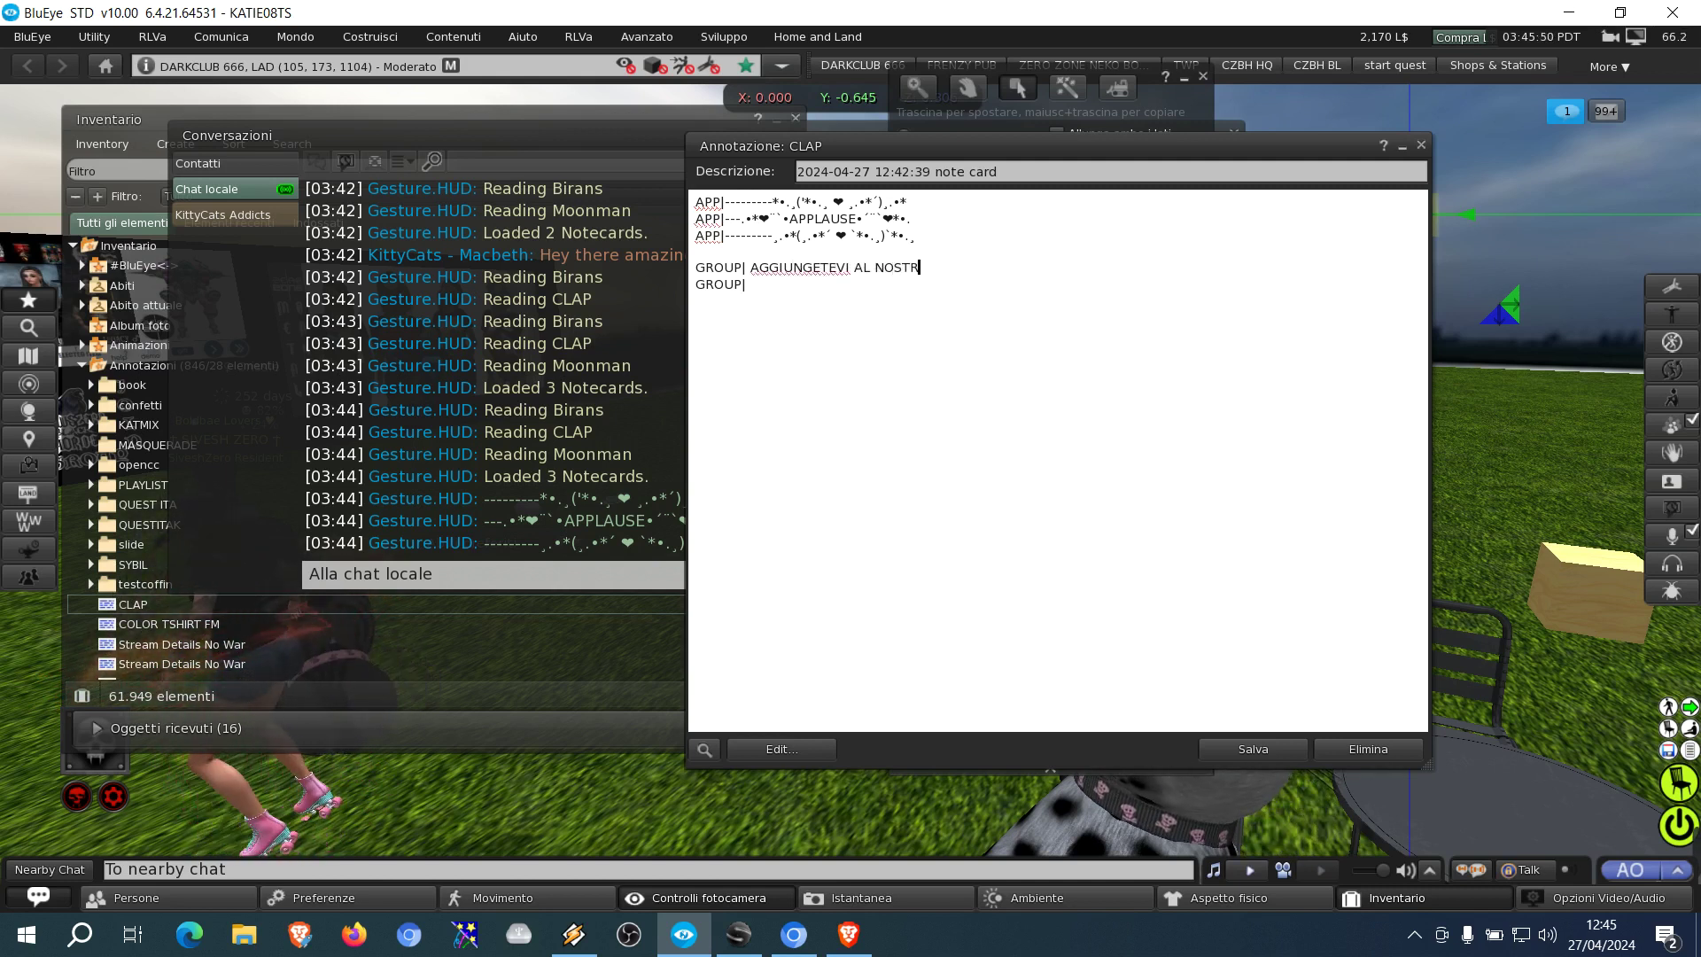
pyautogui.write('O GRUPPO')
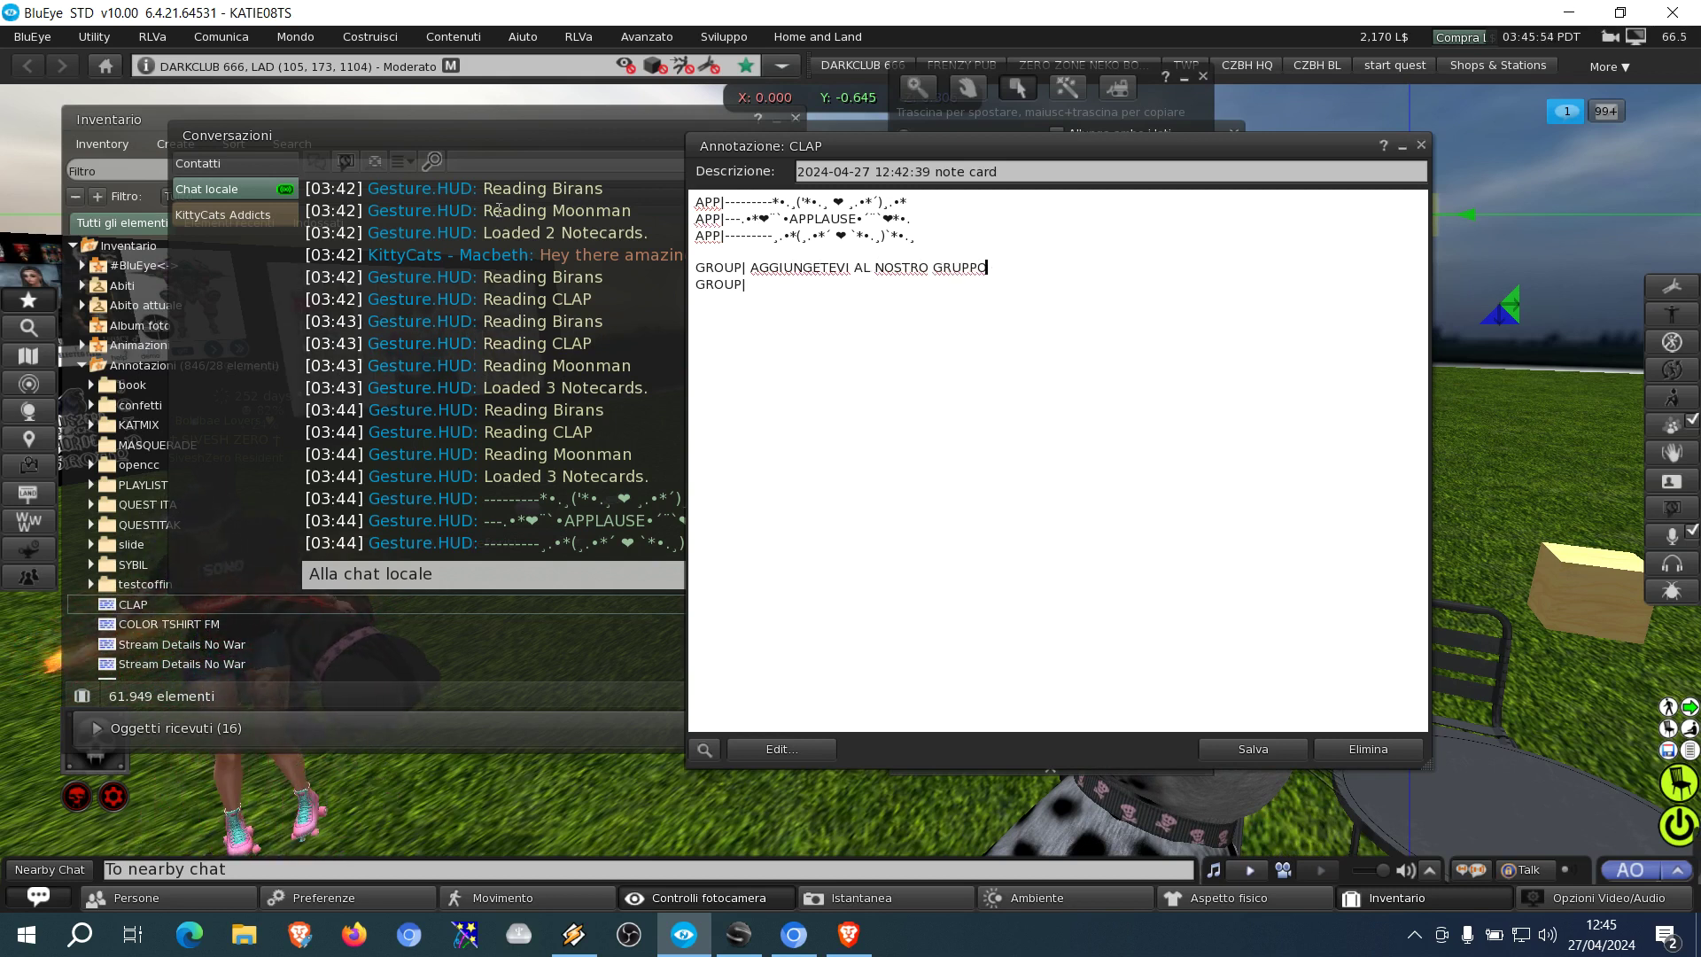
# Step: Open the profile of the DARKCLUB 666 group from the contacts' group list and copy its URI
pyautogui.click(213, 163)
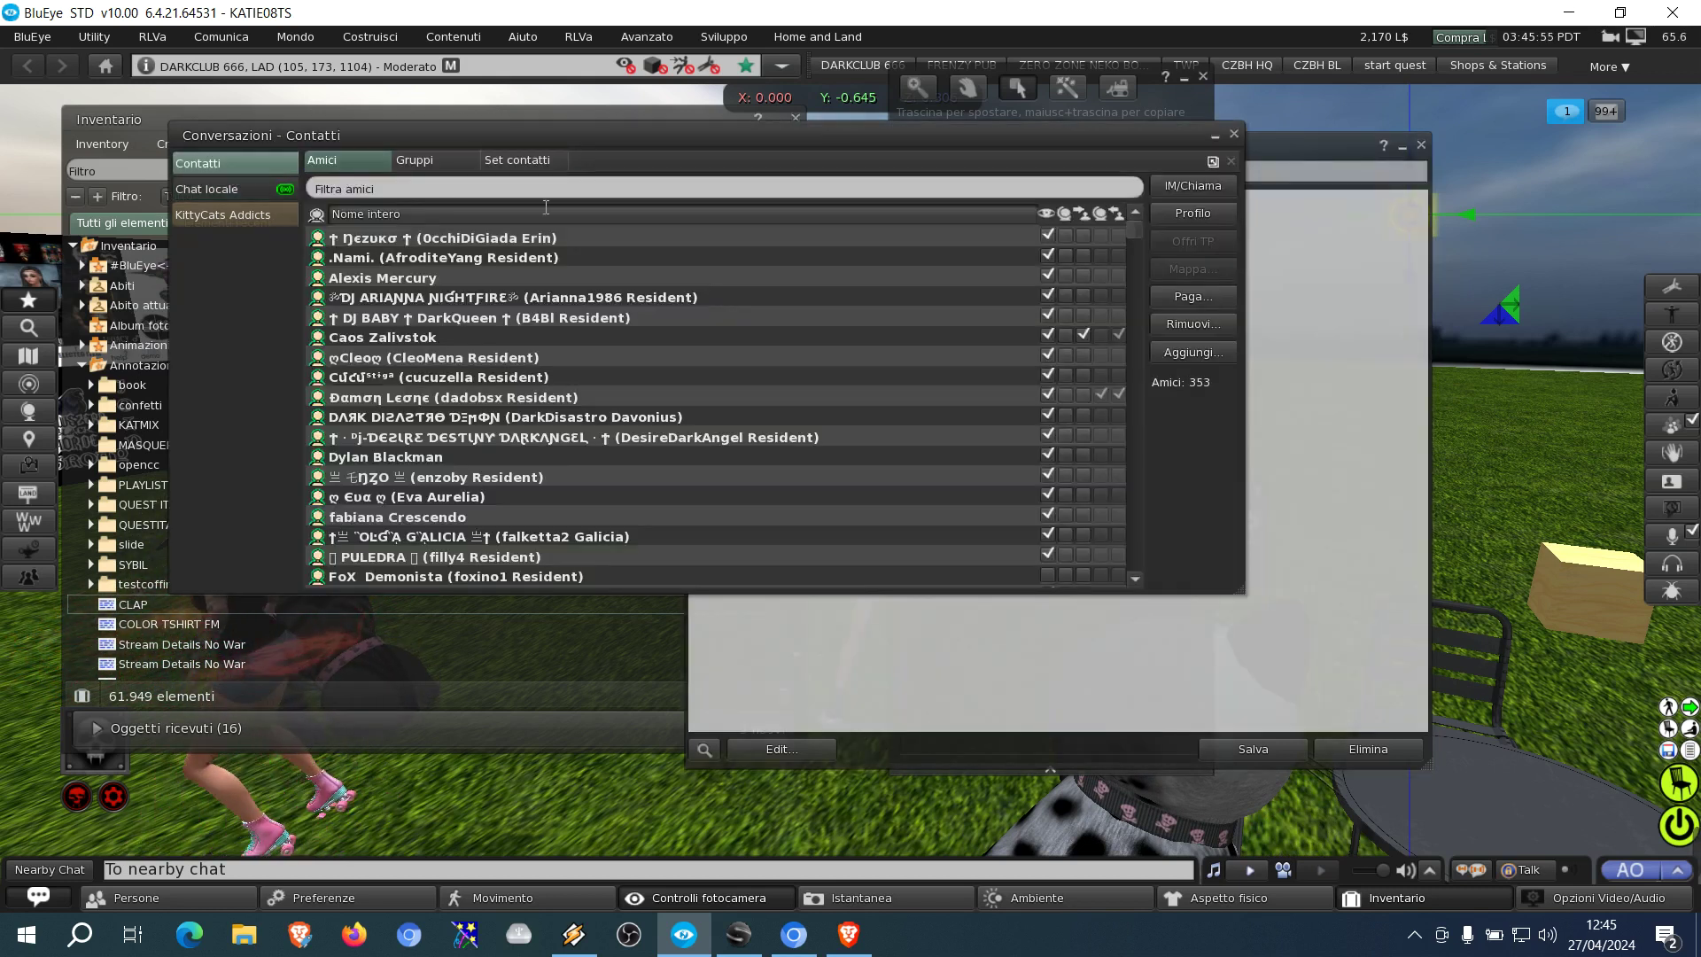
pyautogui.click(413, 160)
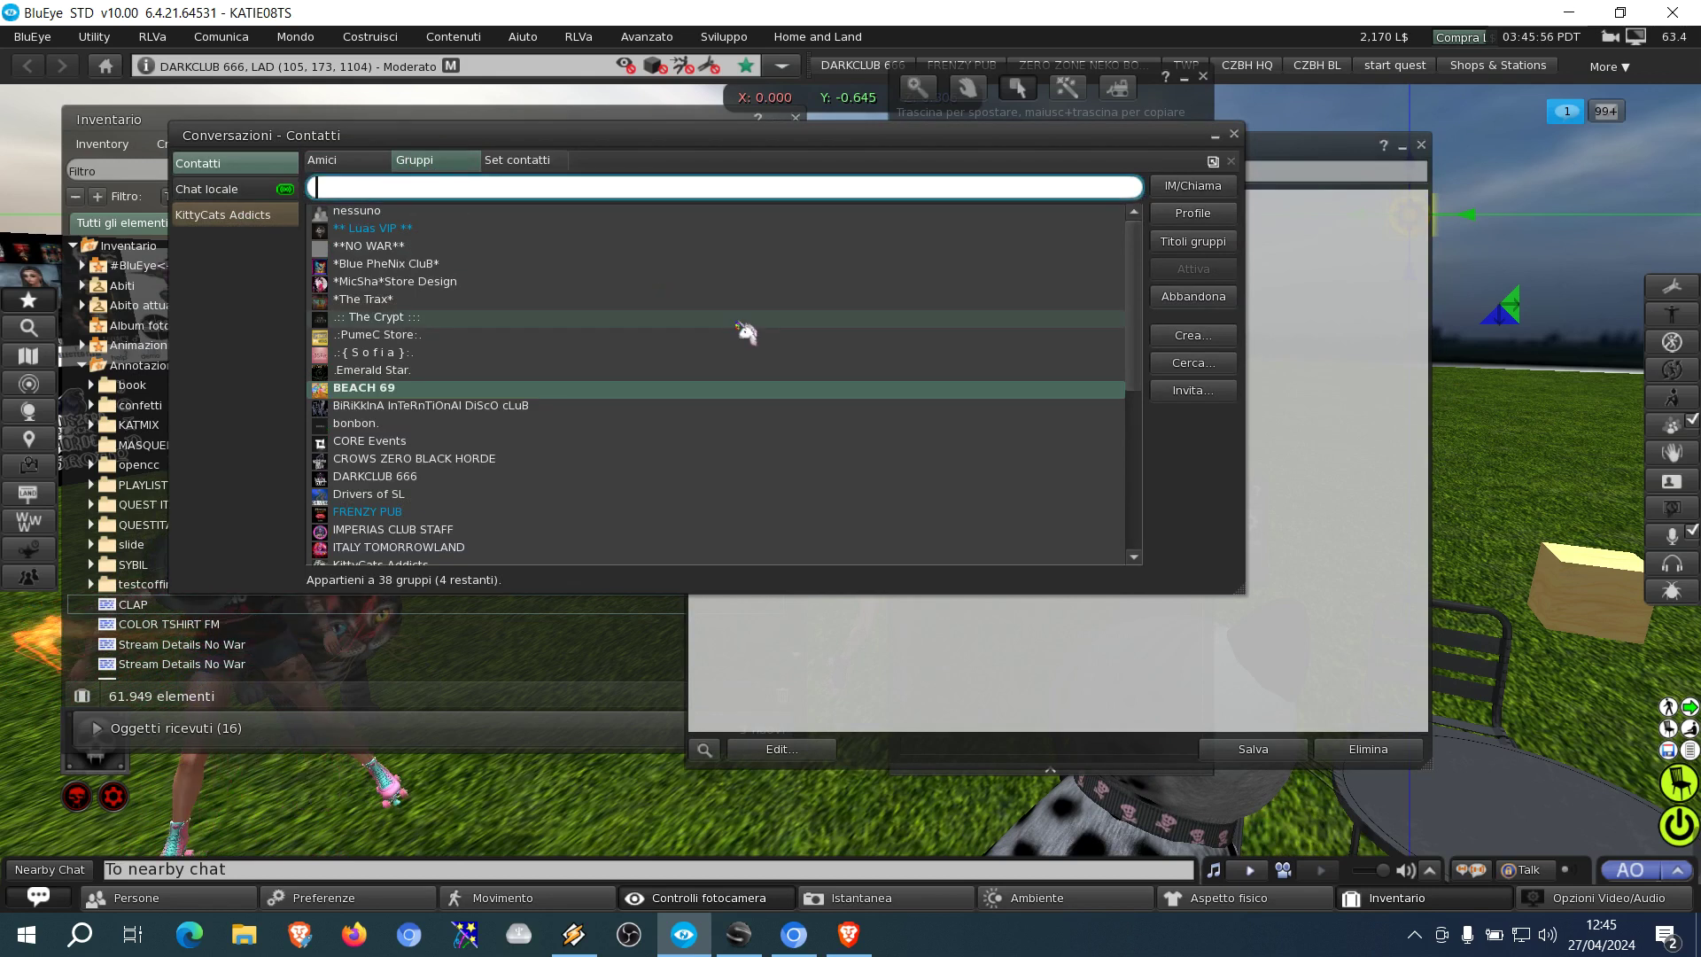
pyautogui.click(525, 475)
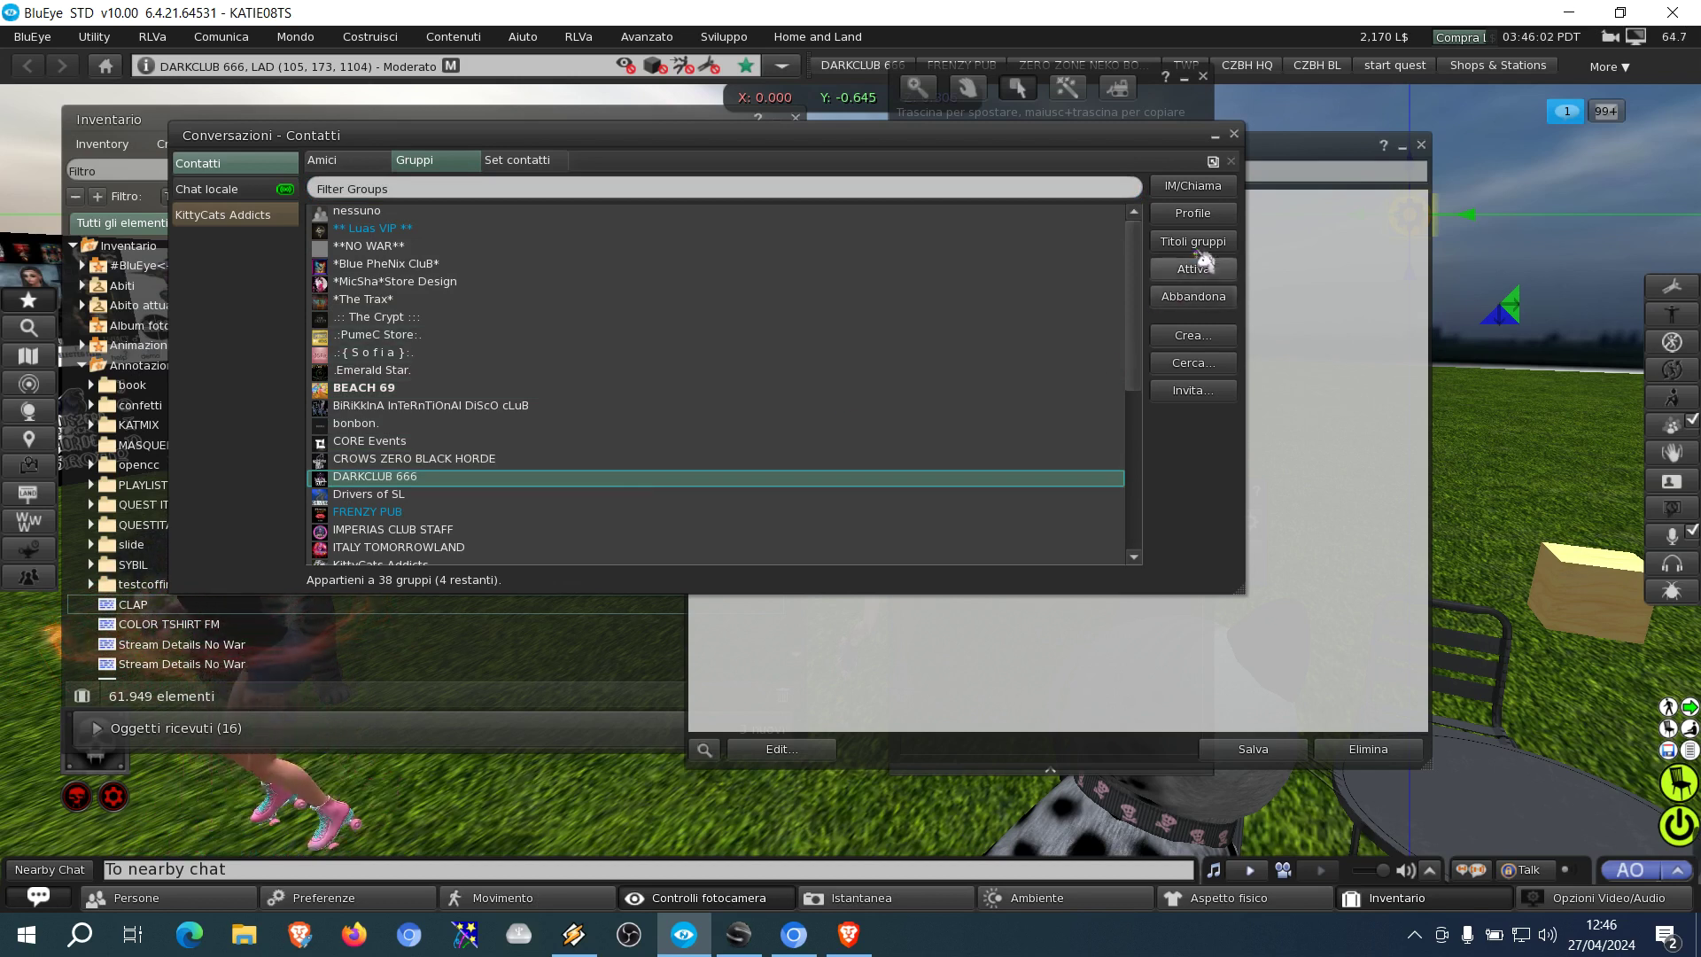
pyautogui.click(1192, 213)
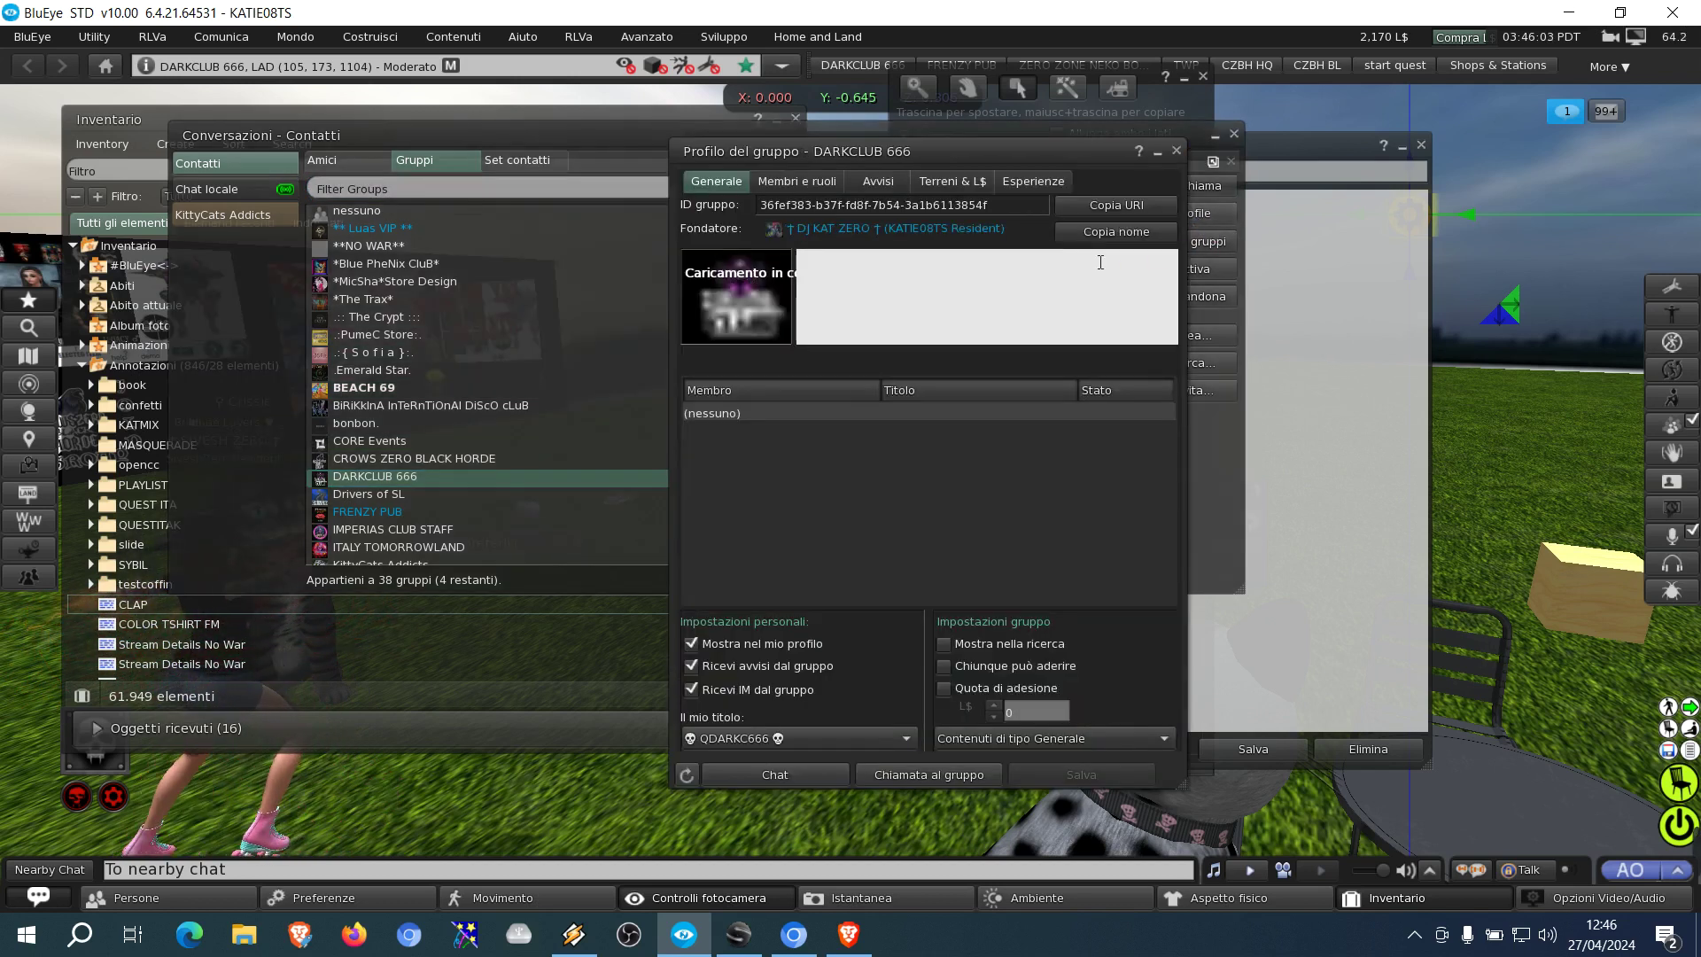
pyautogui.click(1120, 213)
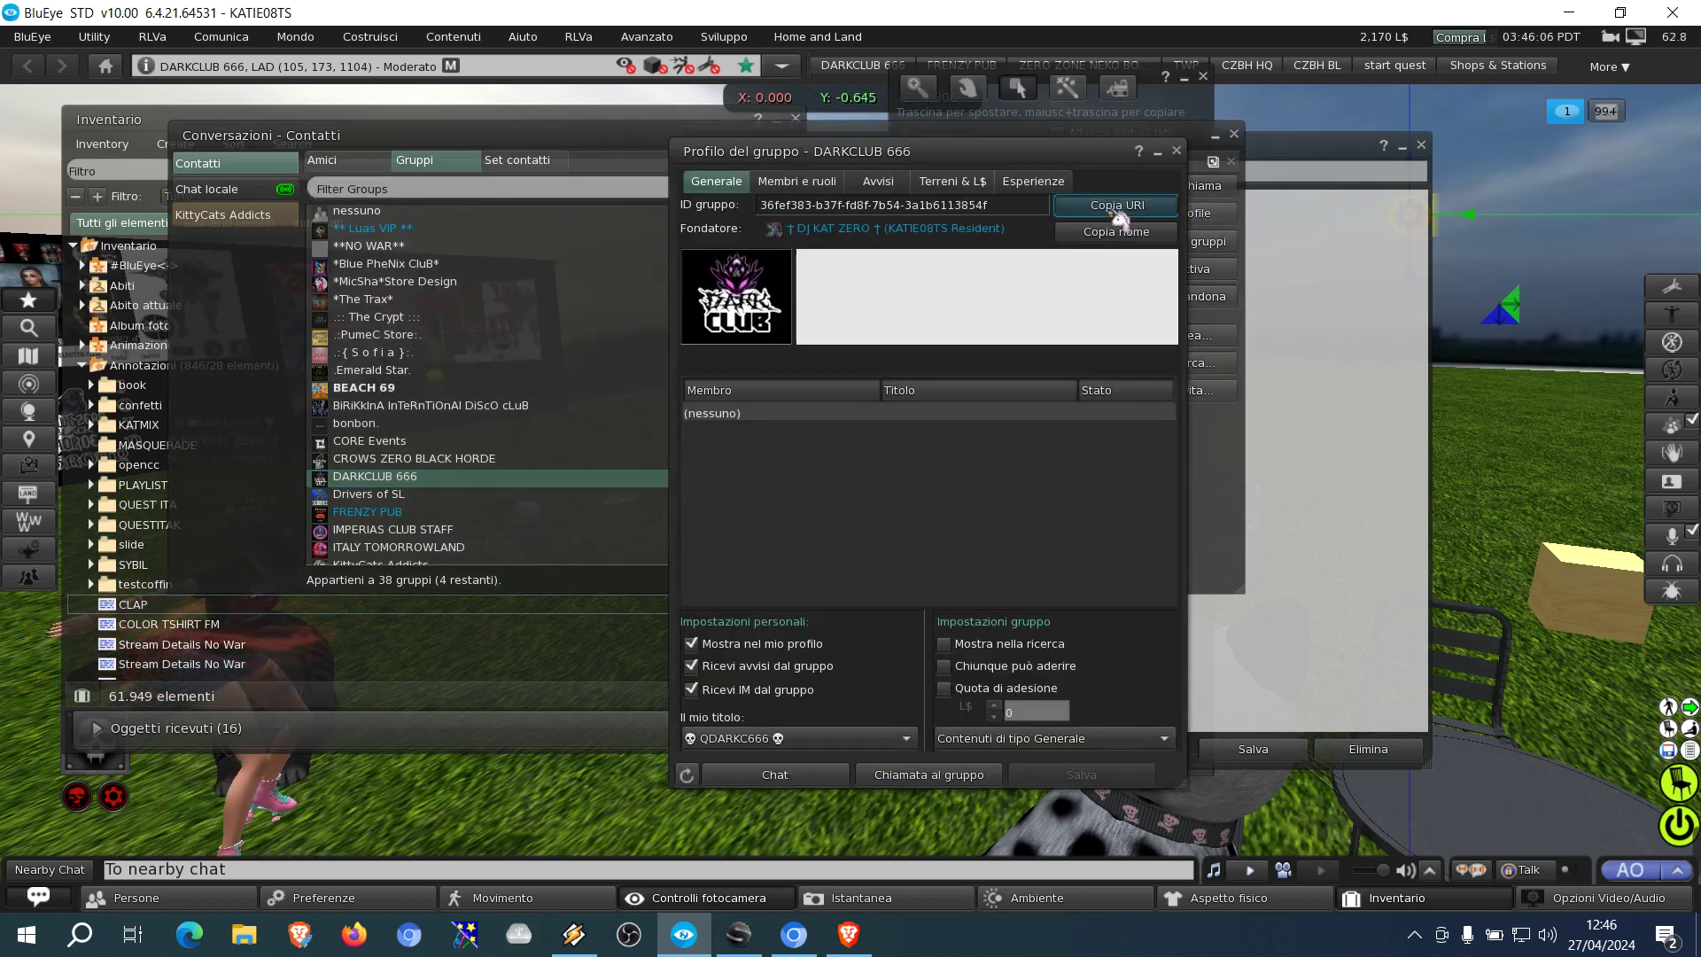
# Step: Paste the group URI after the second GROUP label in the CLAP notecard, save it, and close the notecard and group profile
pyautogui.click(1353, 365)
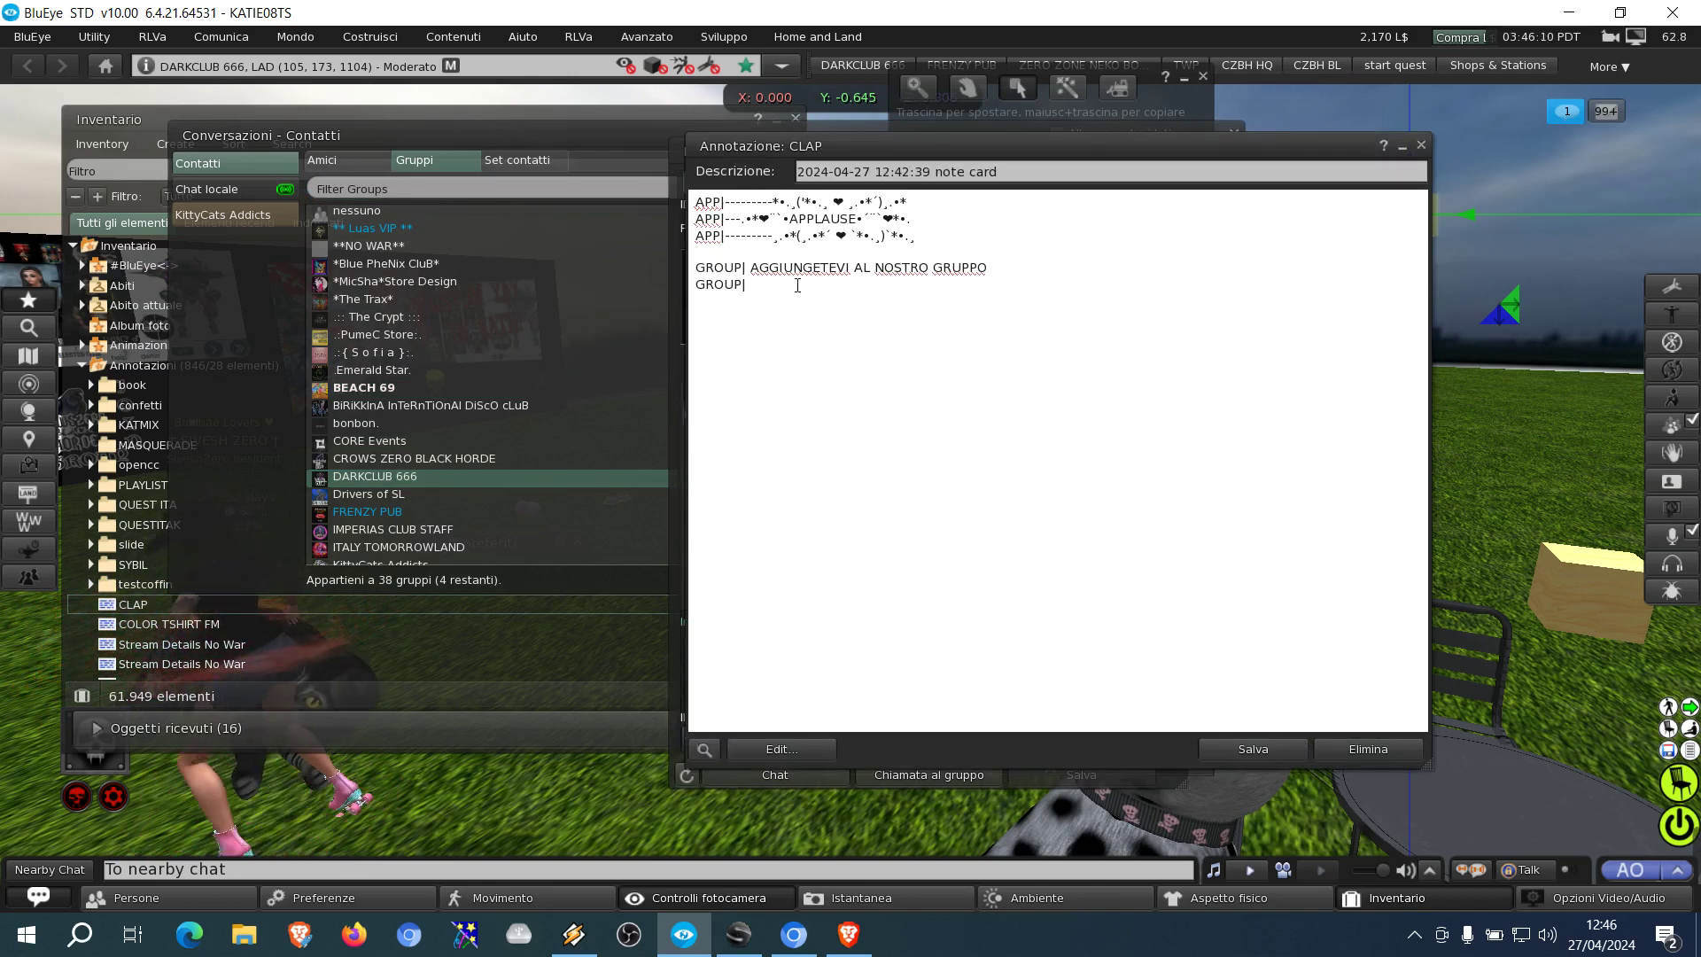
pyautogui.write('secondlife:///app/group/36fef383-b37f-fd8f-7b54-3a1b6113854f/about')
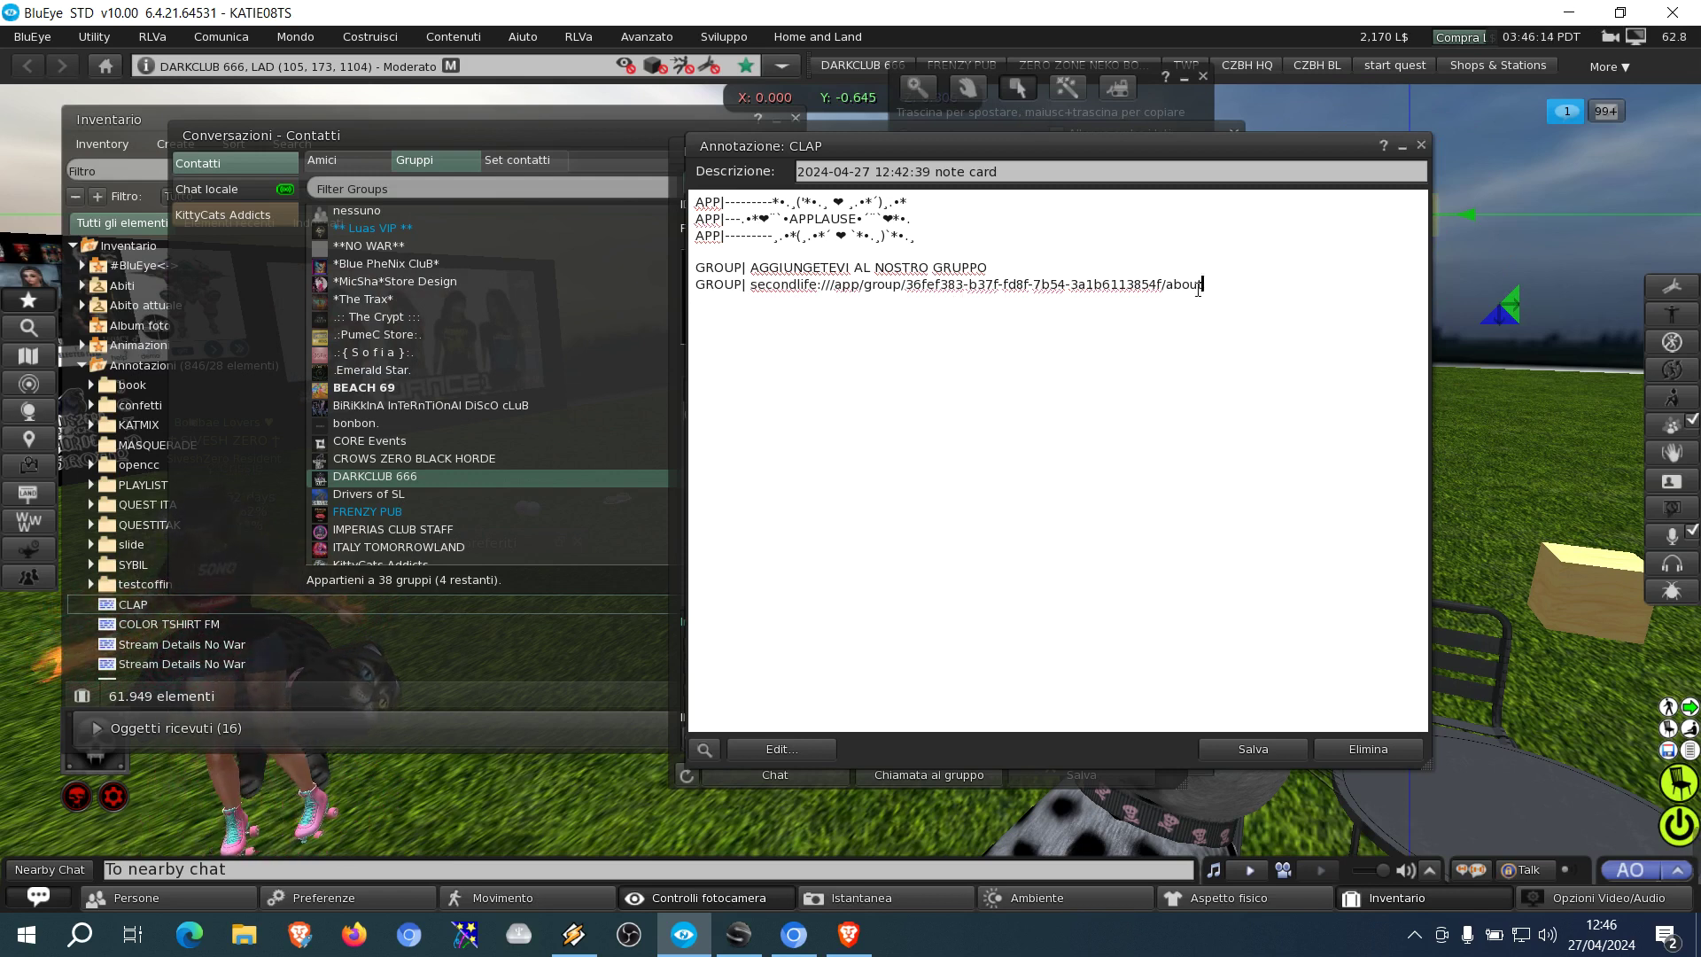
pyautogui.click(1261, 751)
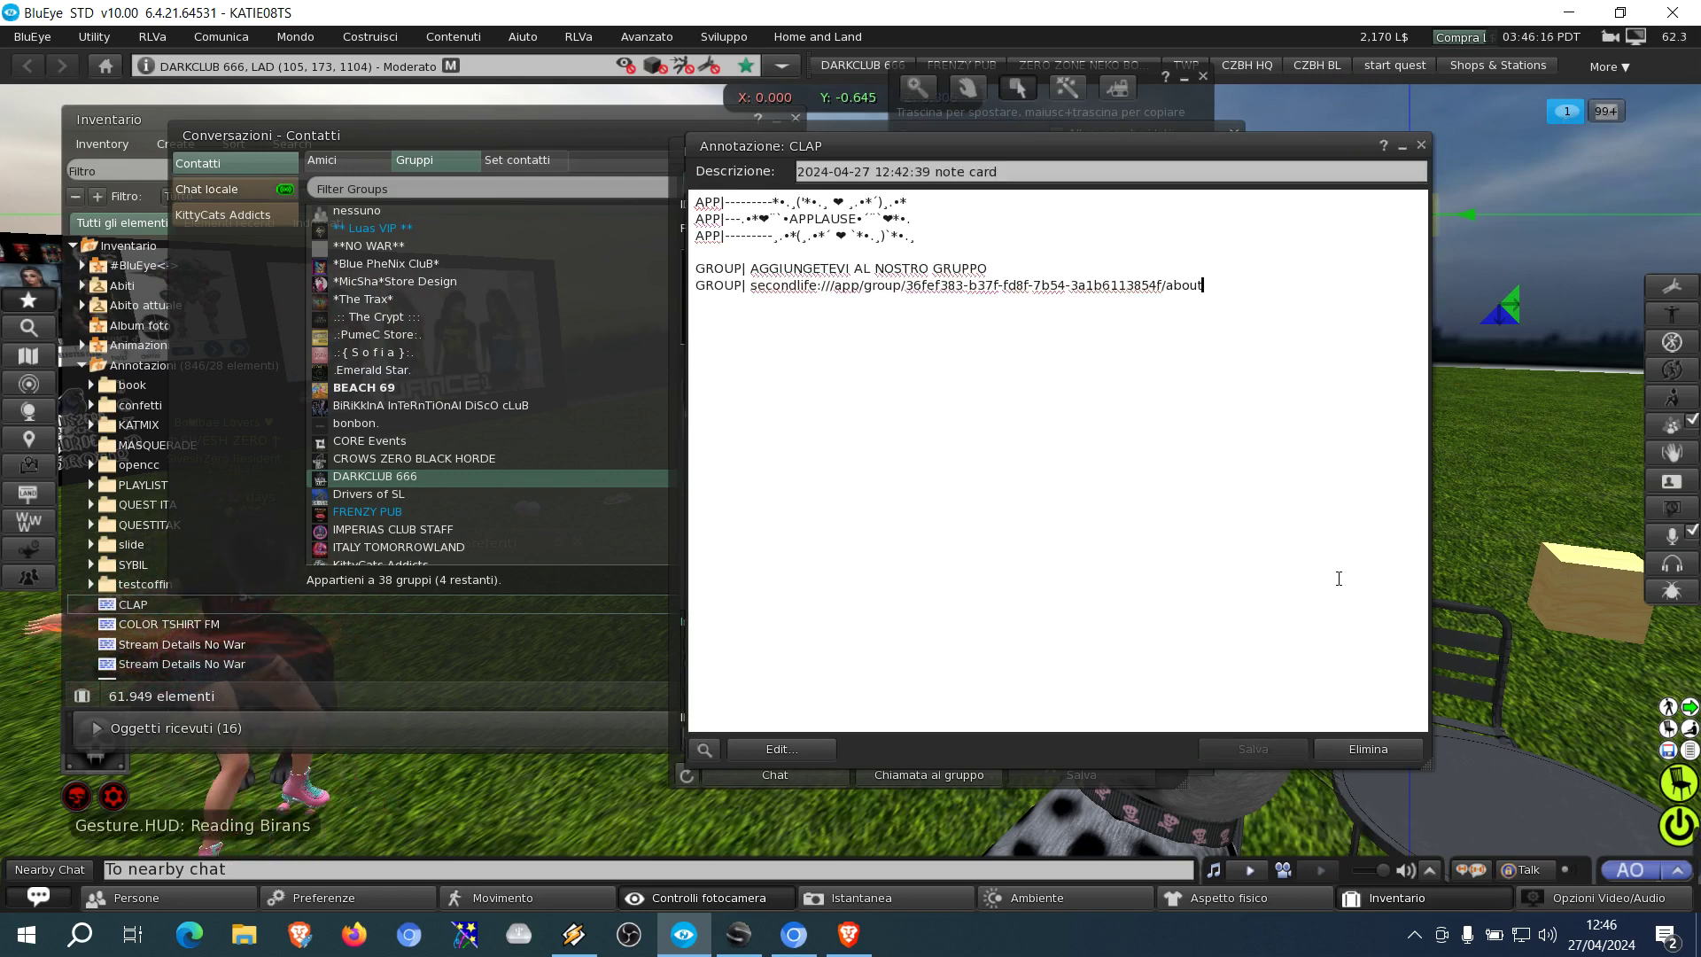
pyautogui.click(1421, 144)
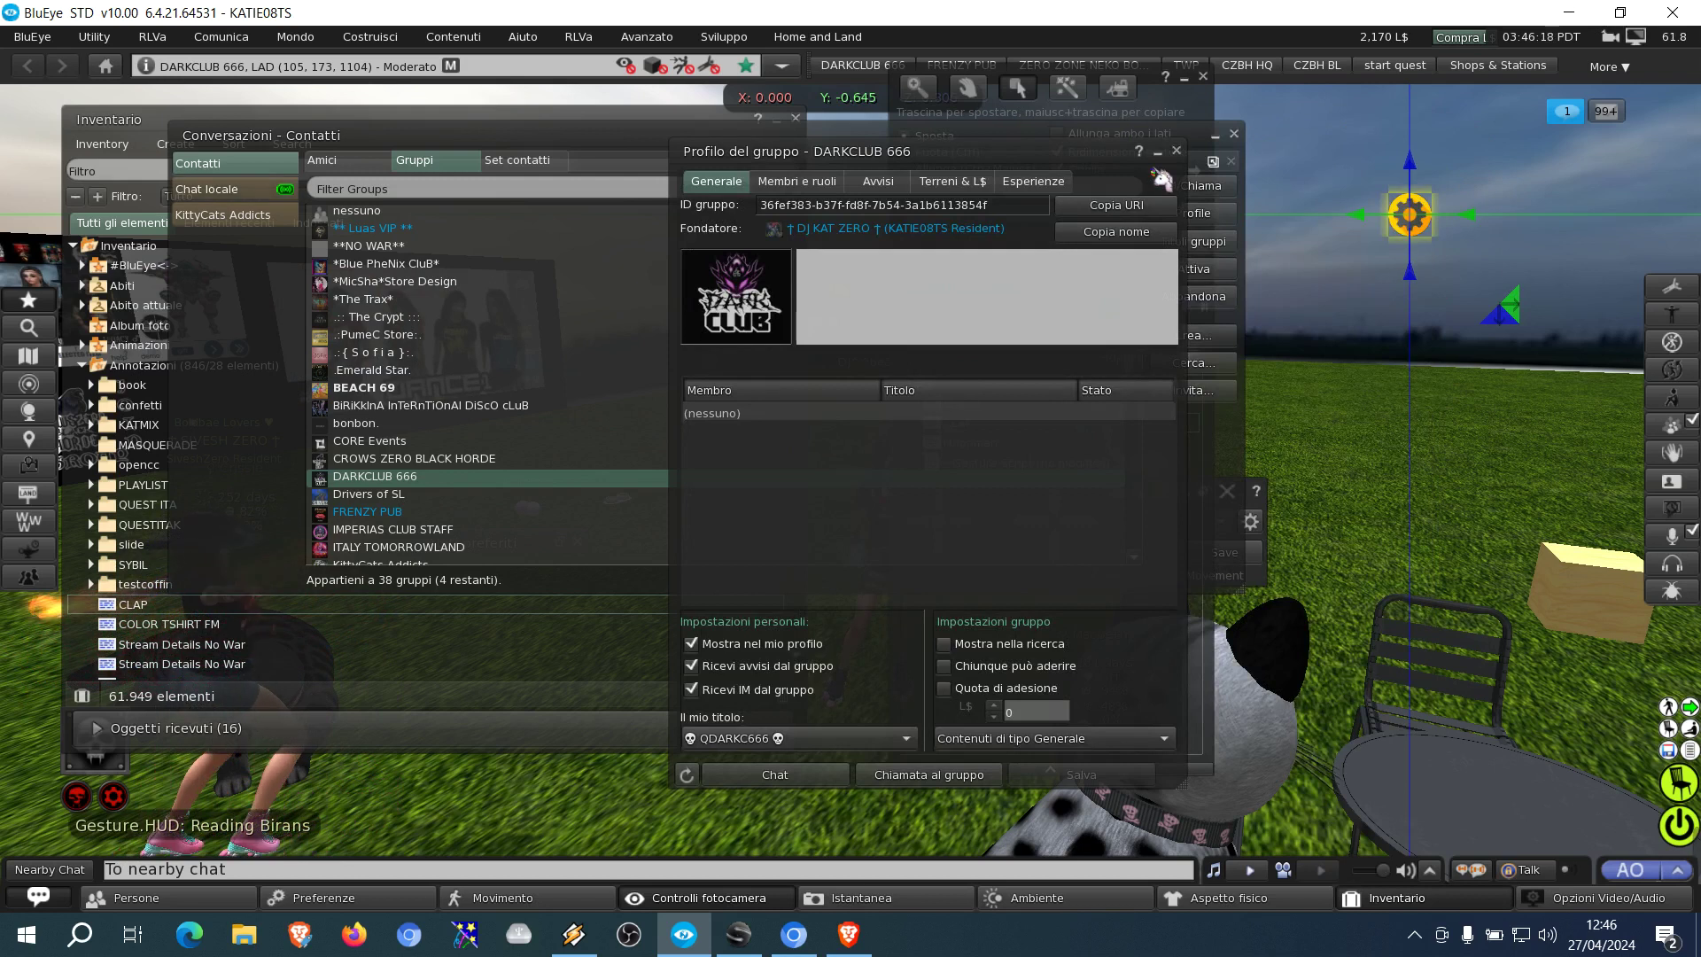
pyautogui.click(1177, 151)
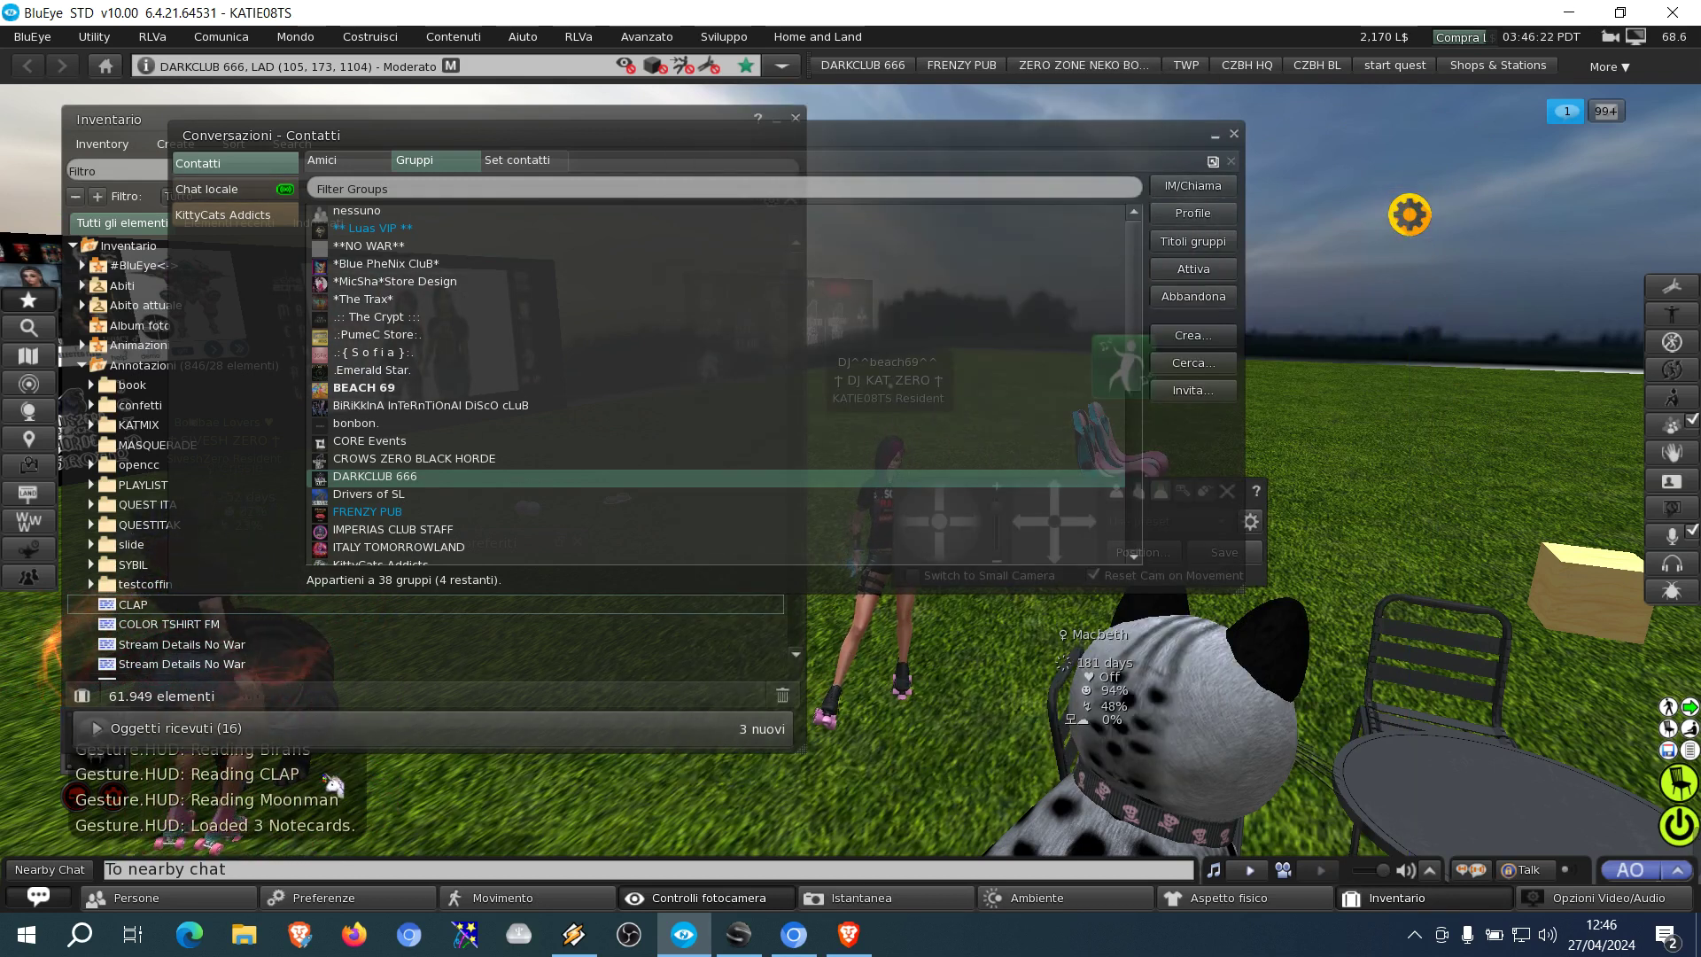
# Step: Play the GROUP gesture of the CLAP notecard from the Gesture HUD and inspect its output in local chat
pyautogui.click(1409, 214)
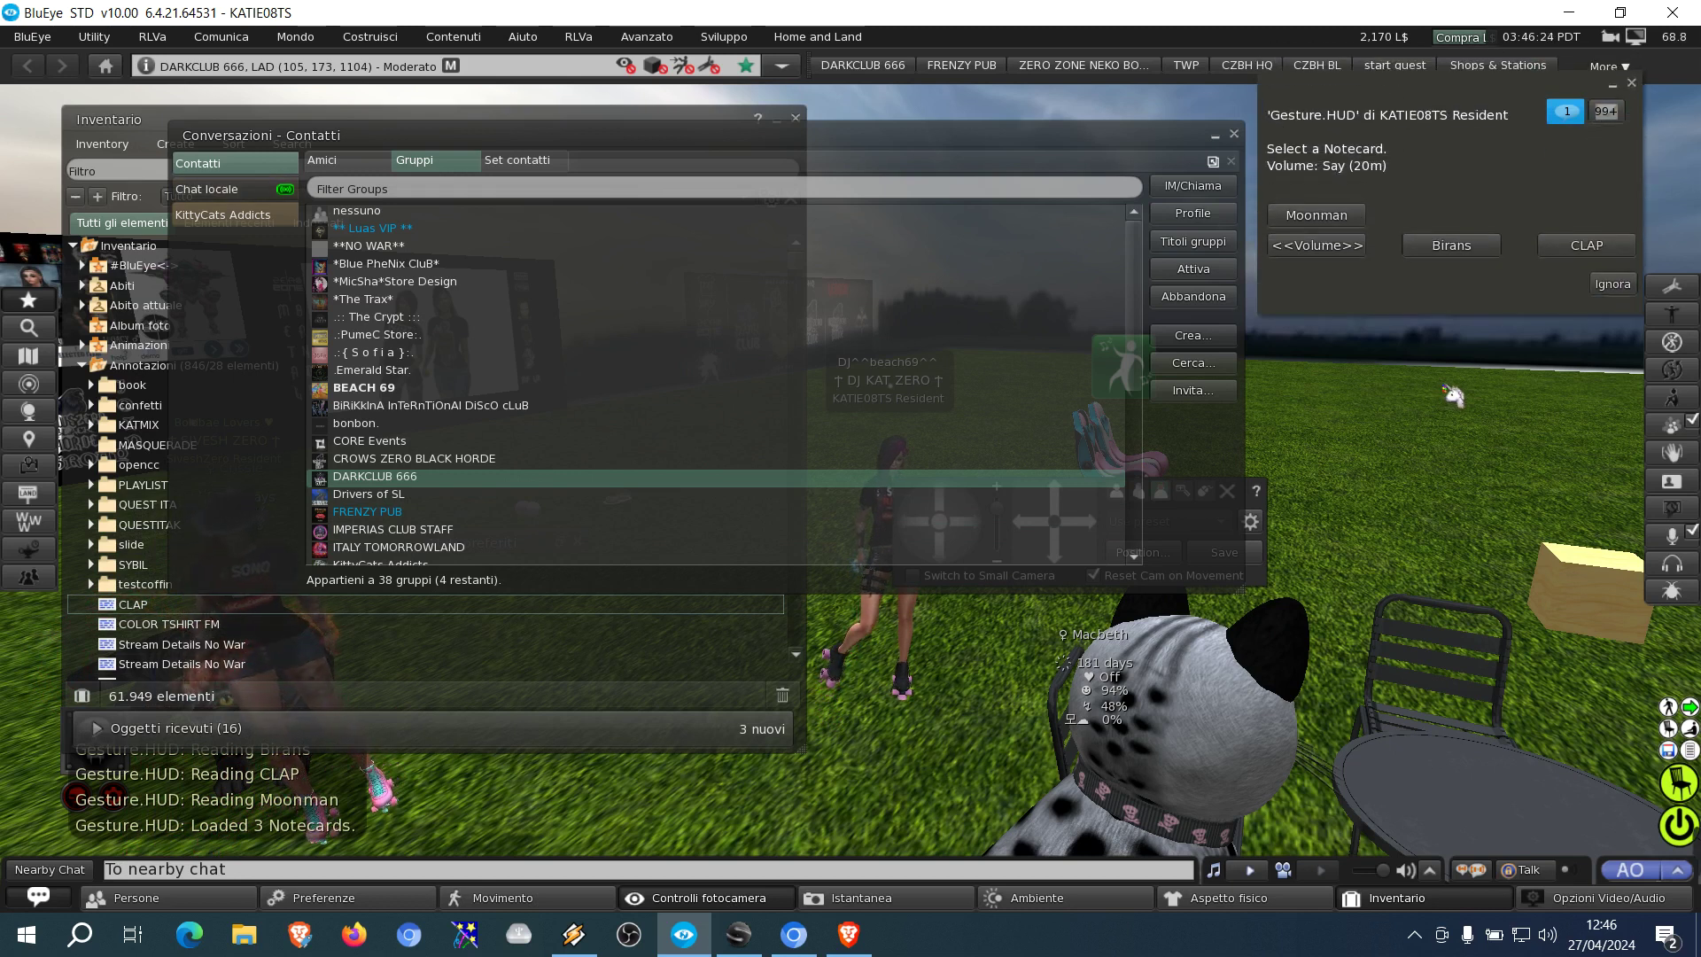
pyautogui.click(1581, 246)
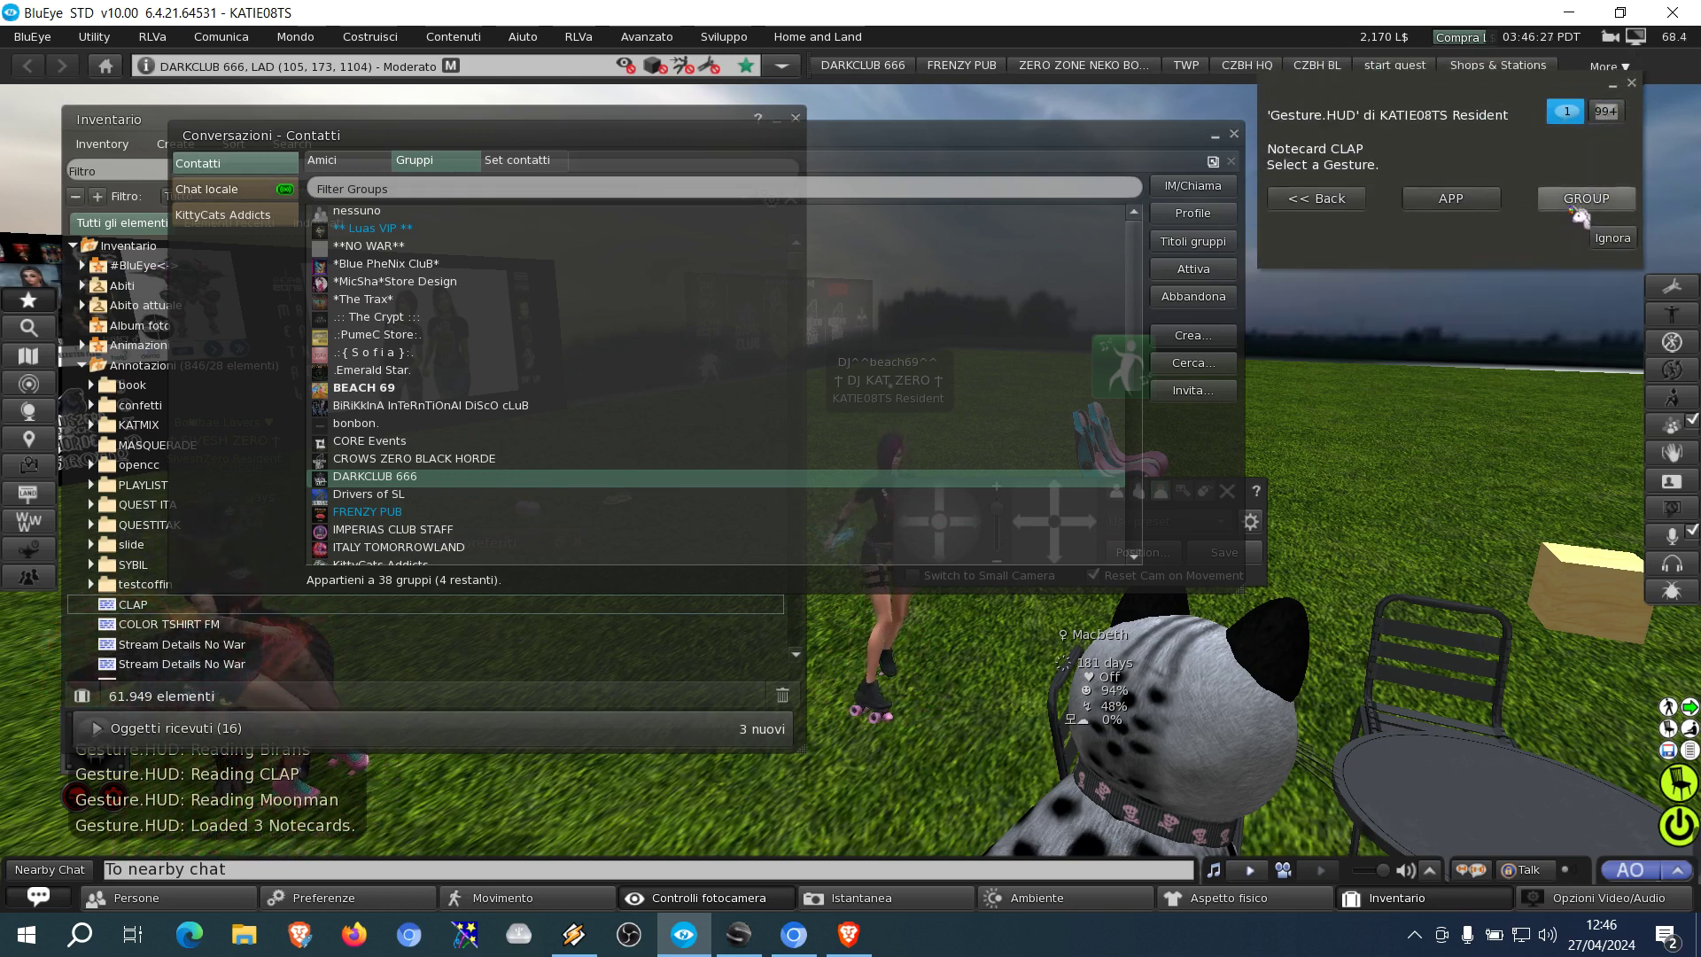
pyautogui.click(1575, 209)
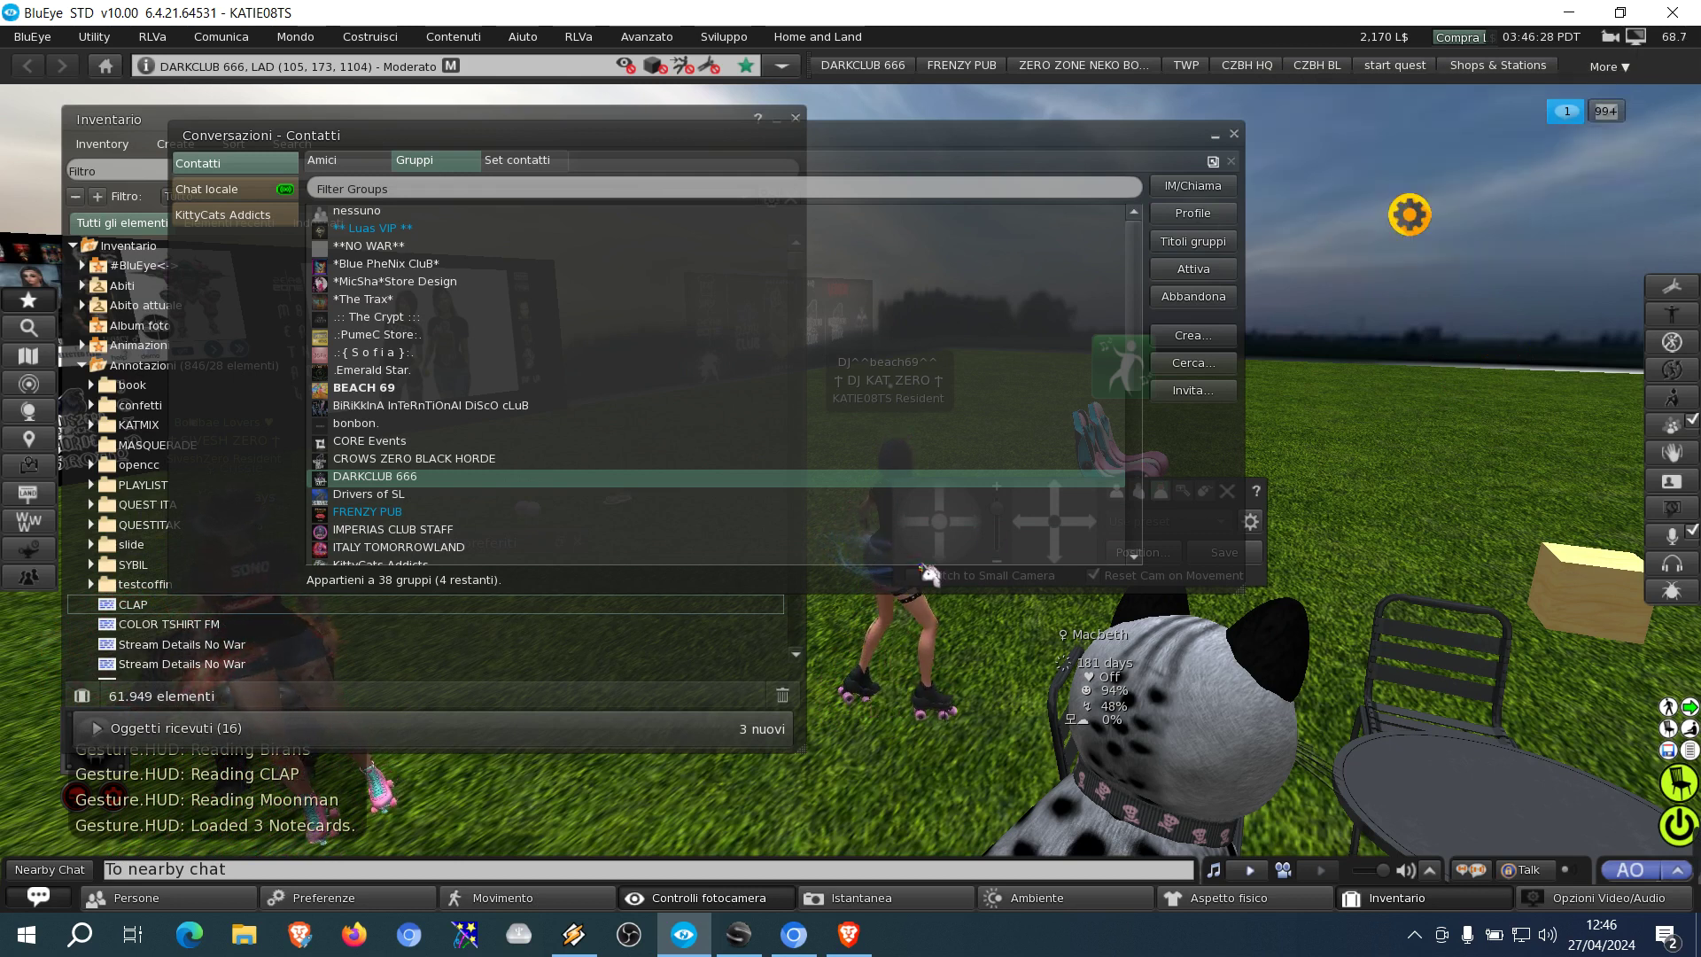
pyautogui.click(89, 870)
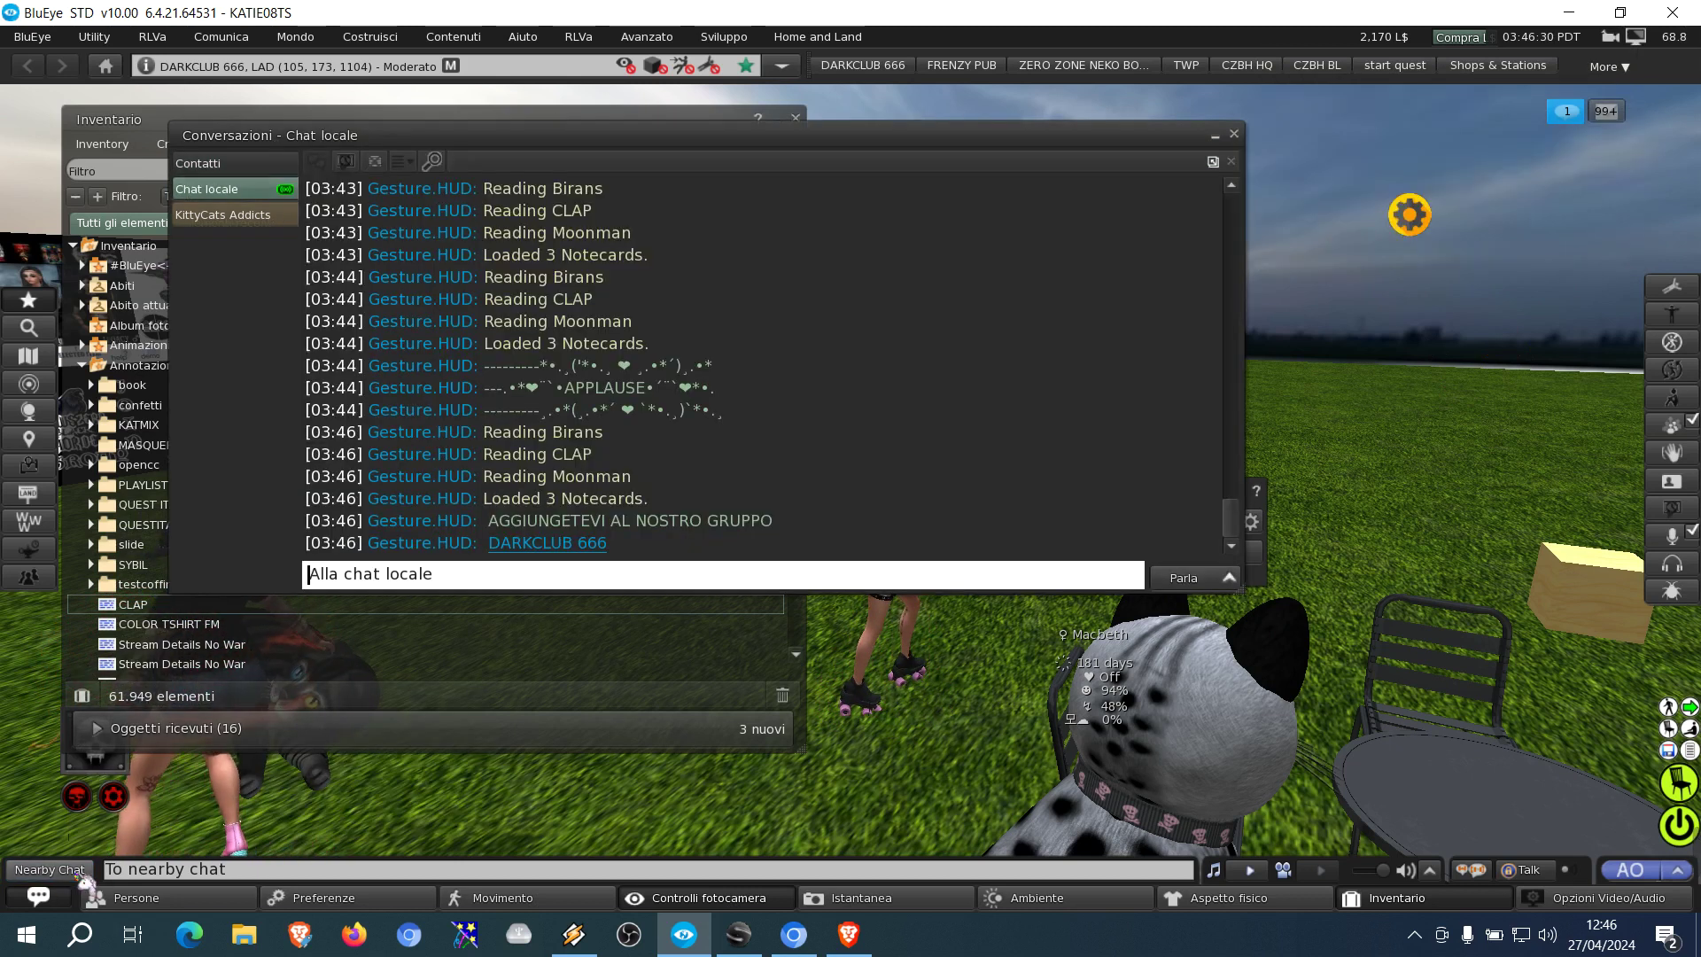
# Step: Test the DARKCLUB 666 link posted in local chat, then close the group profile it opens
pyautogui.click(557, 544)
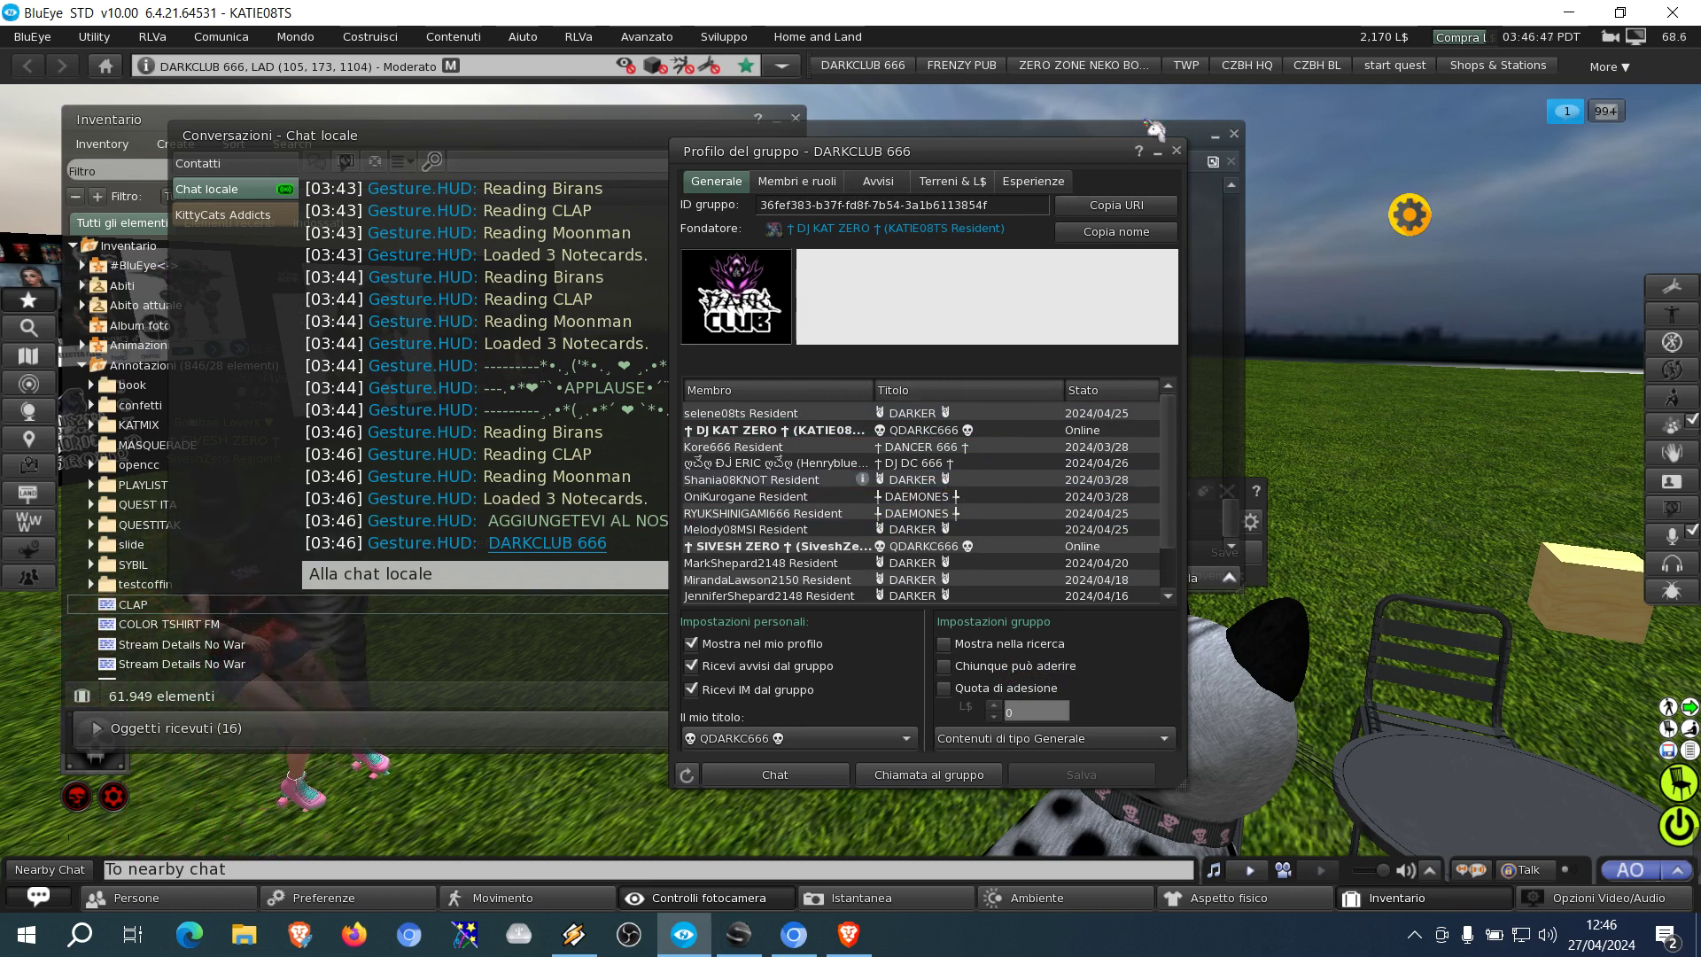
pyautogui.click(1177, 151)
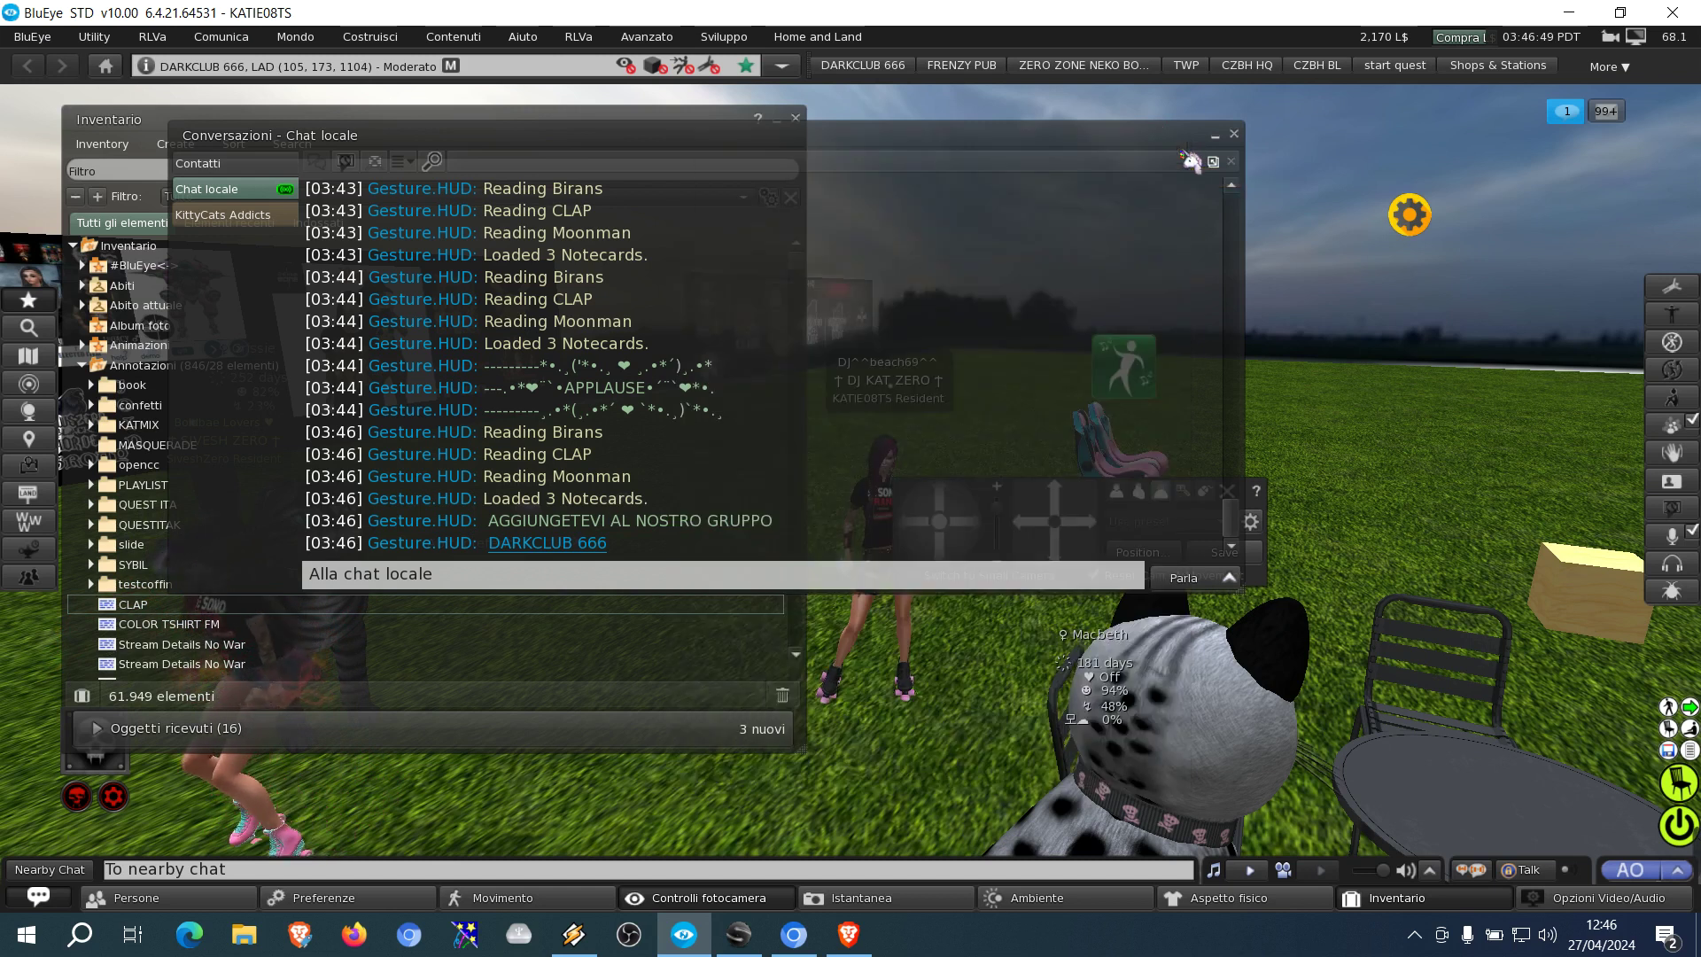
pyautogui.click(1018, 302)
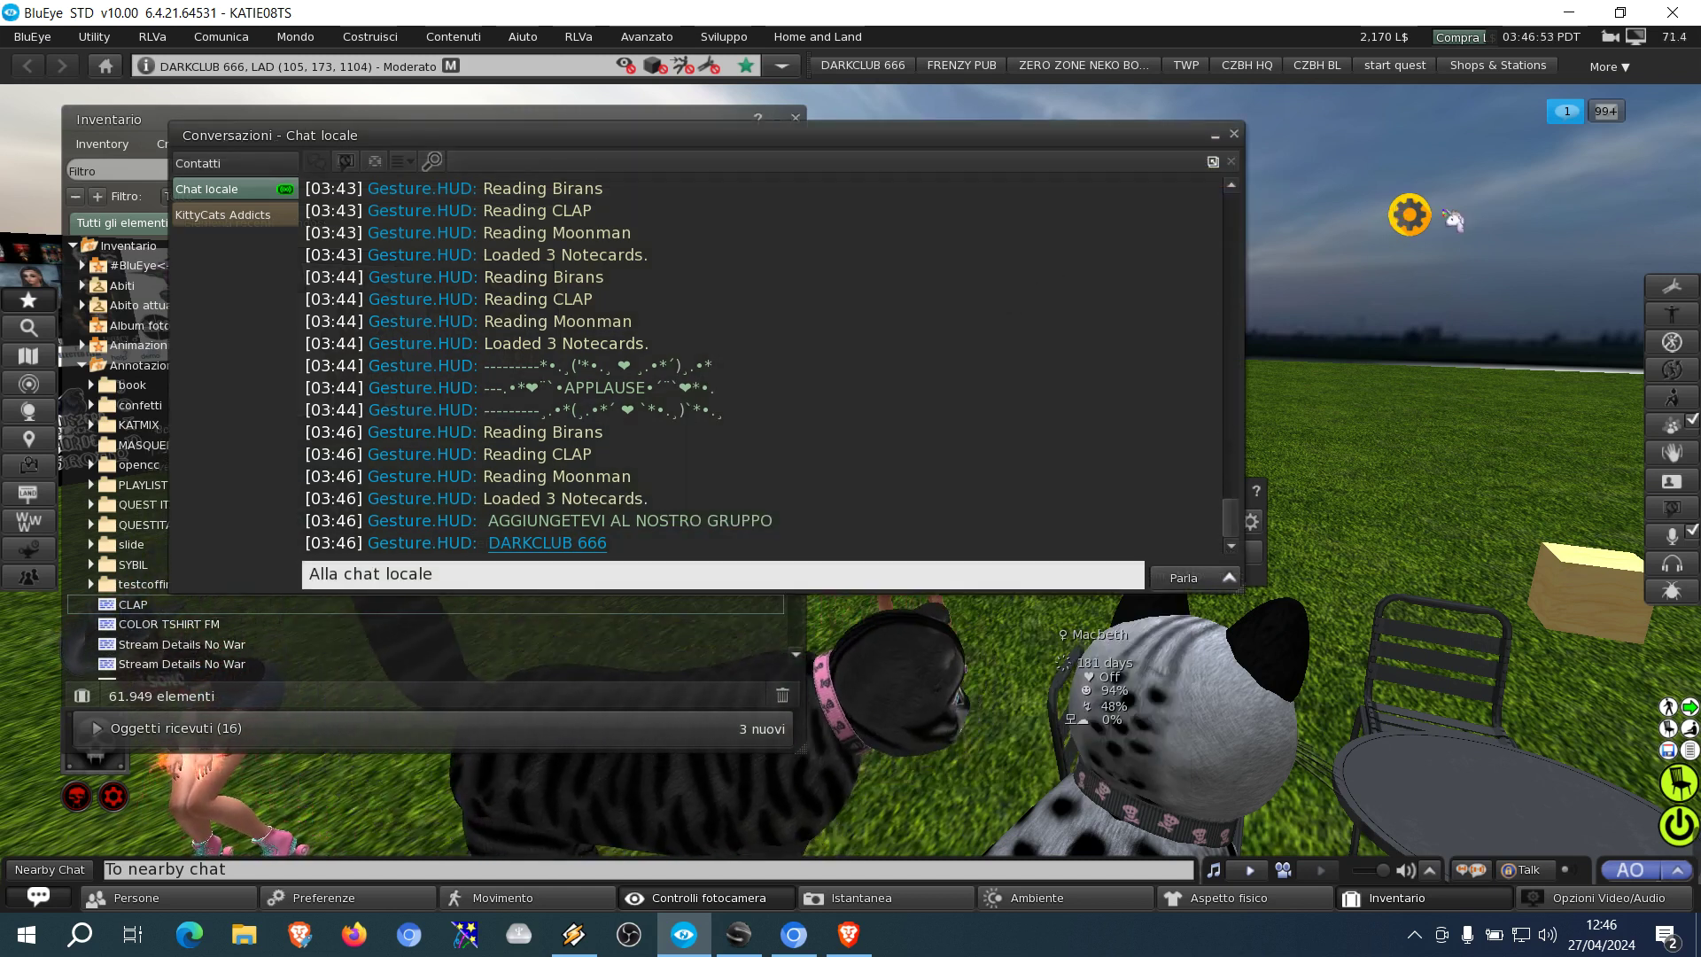
# Step: Reopen the CLAP notecard stored inside the Gesture HUD and add two "FB|" lines below the GROUP lines, separated by a blank line
pyautogui.rightClick(1410, 214)
pyautogui.click(1458, 253)
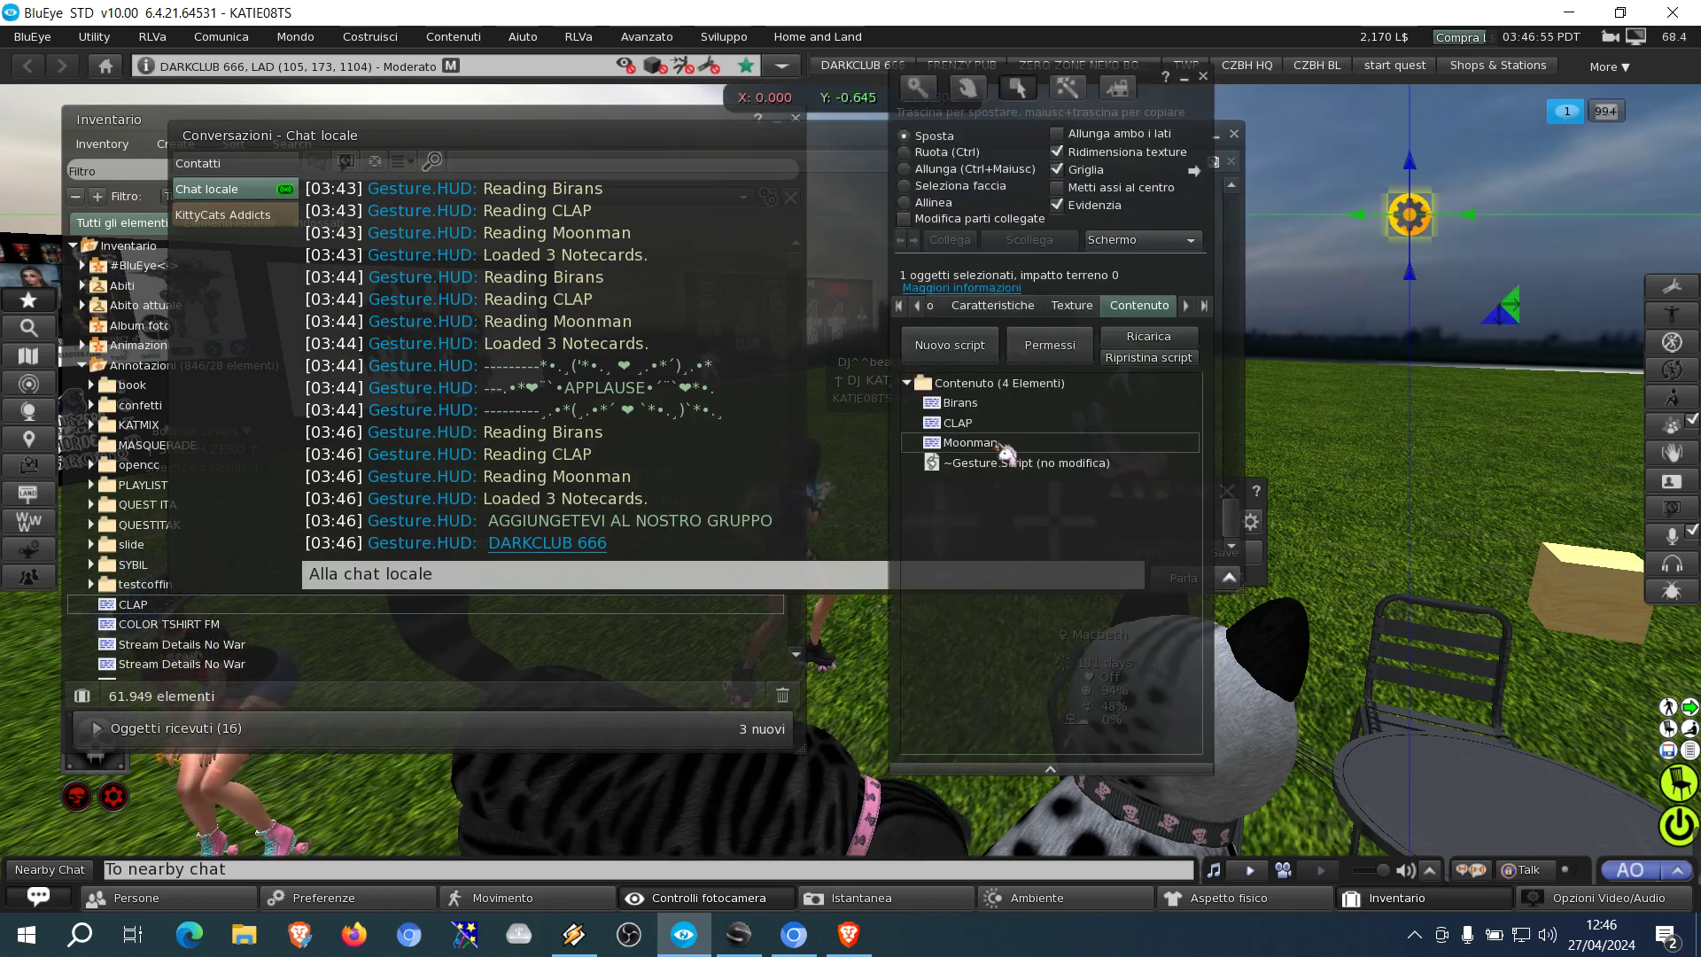
pyautogui.doubleClick(957, 423)
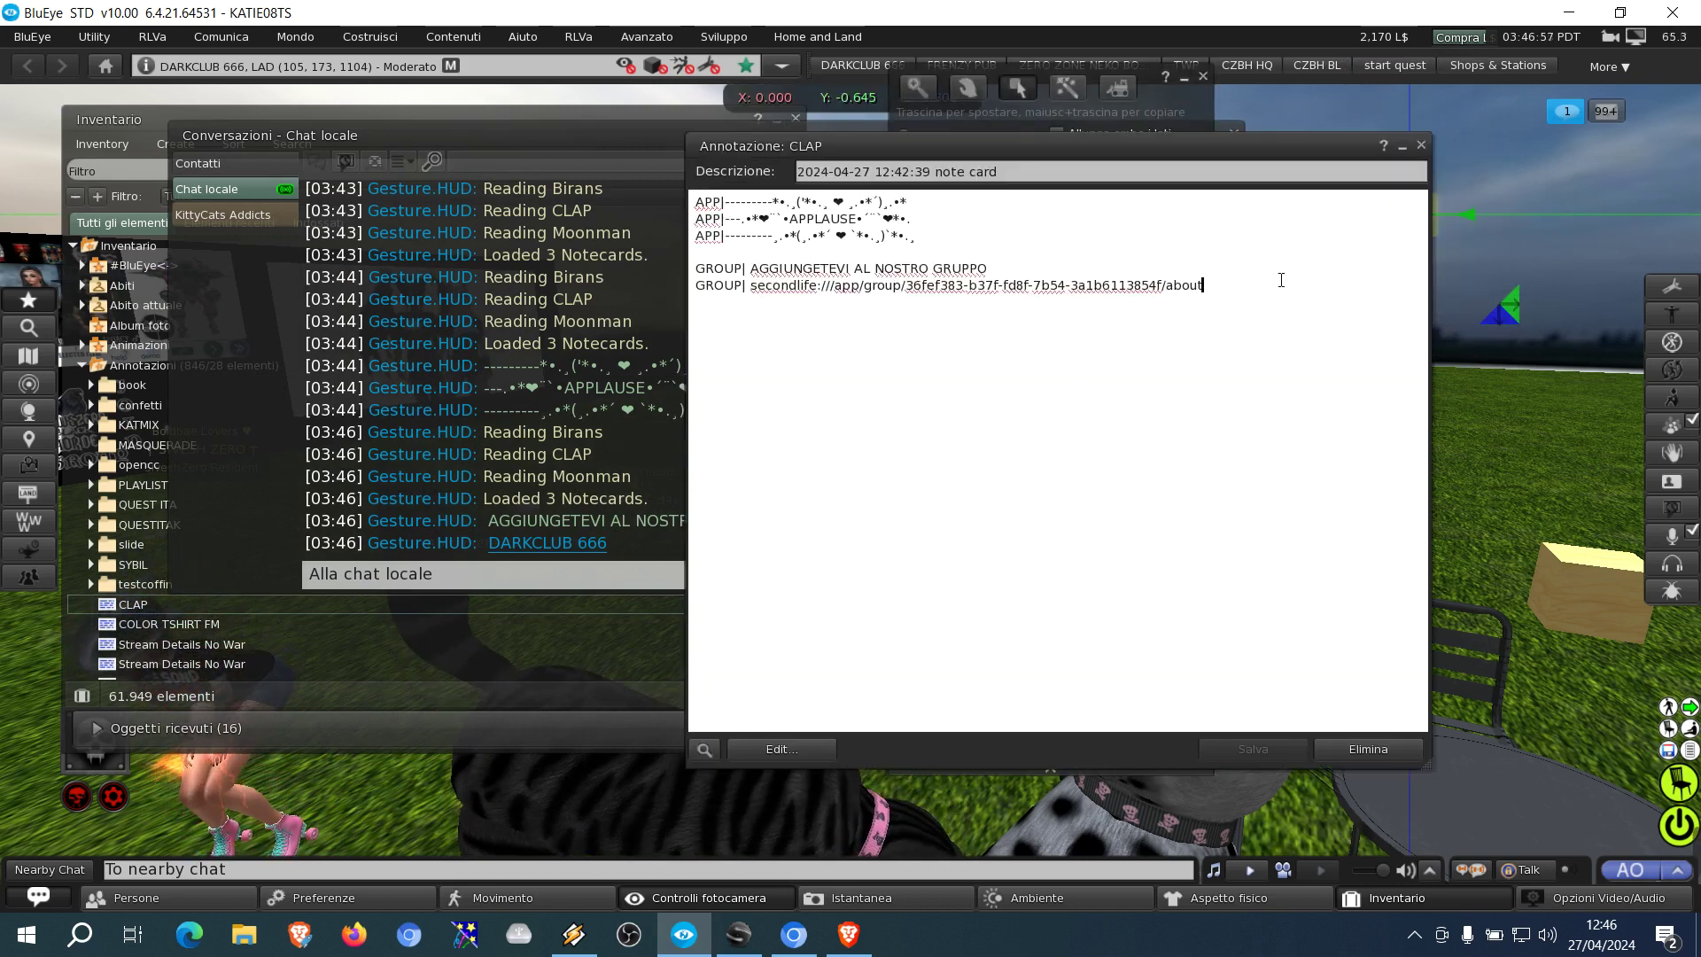
pyautogui.press('Return')
pyautogui.press('Return')
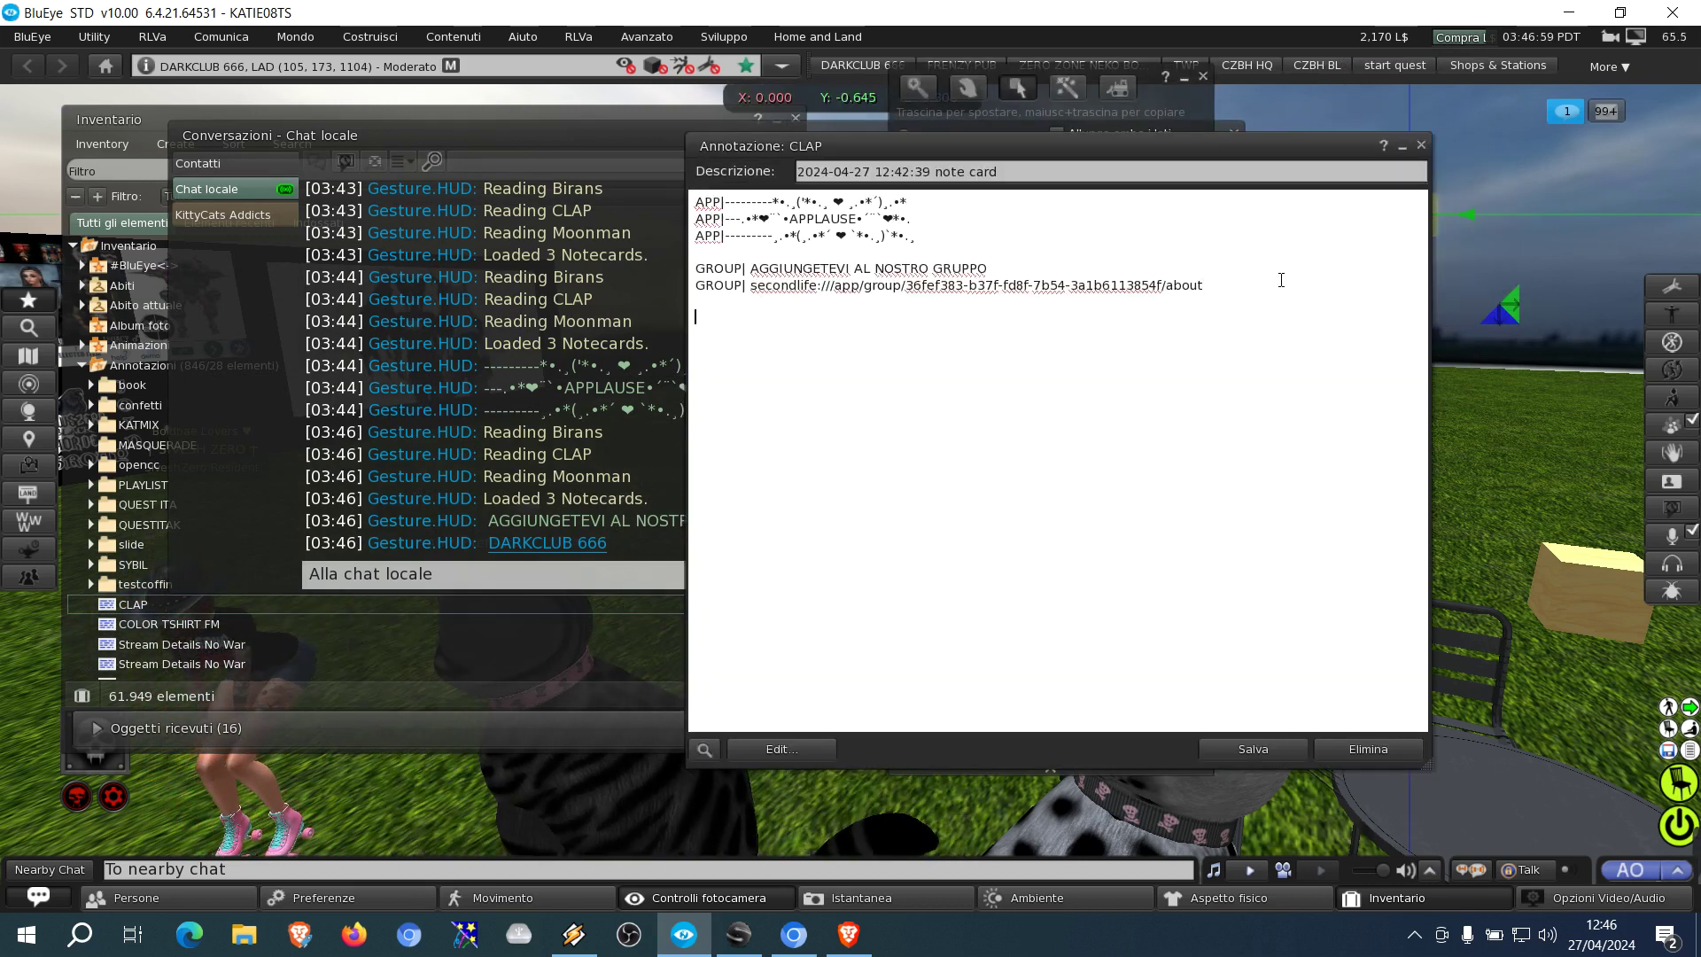
pyautogui.press('BackSpace')
pyautogui.press('Return')
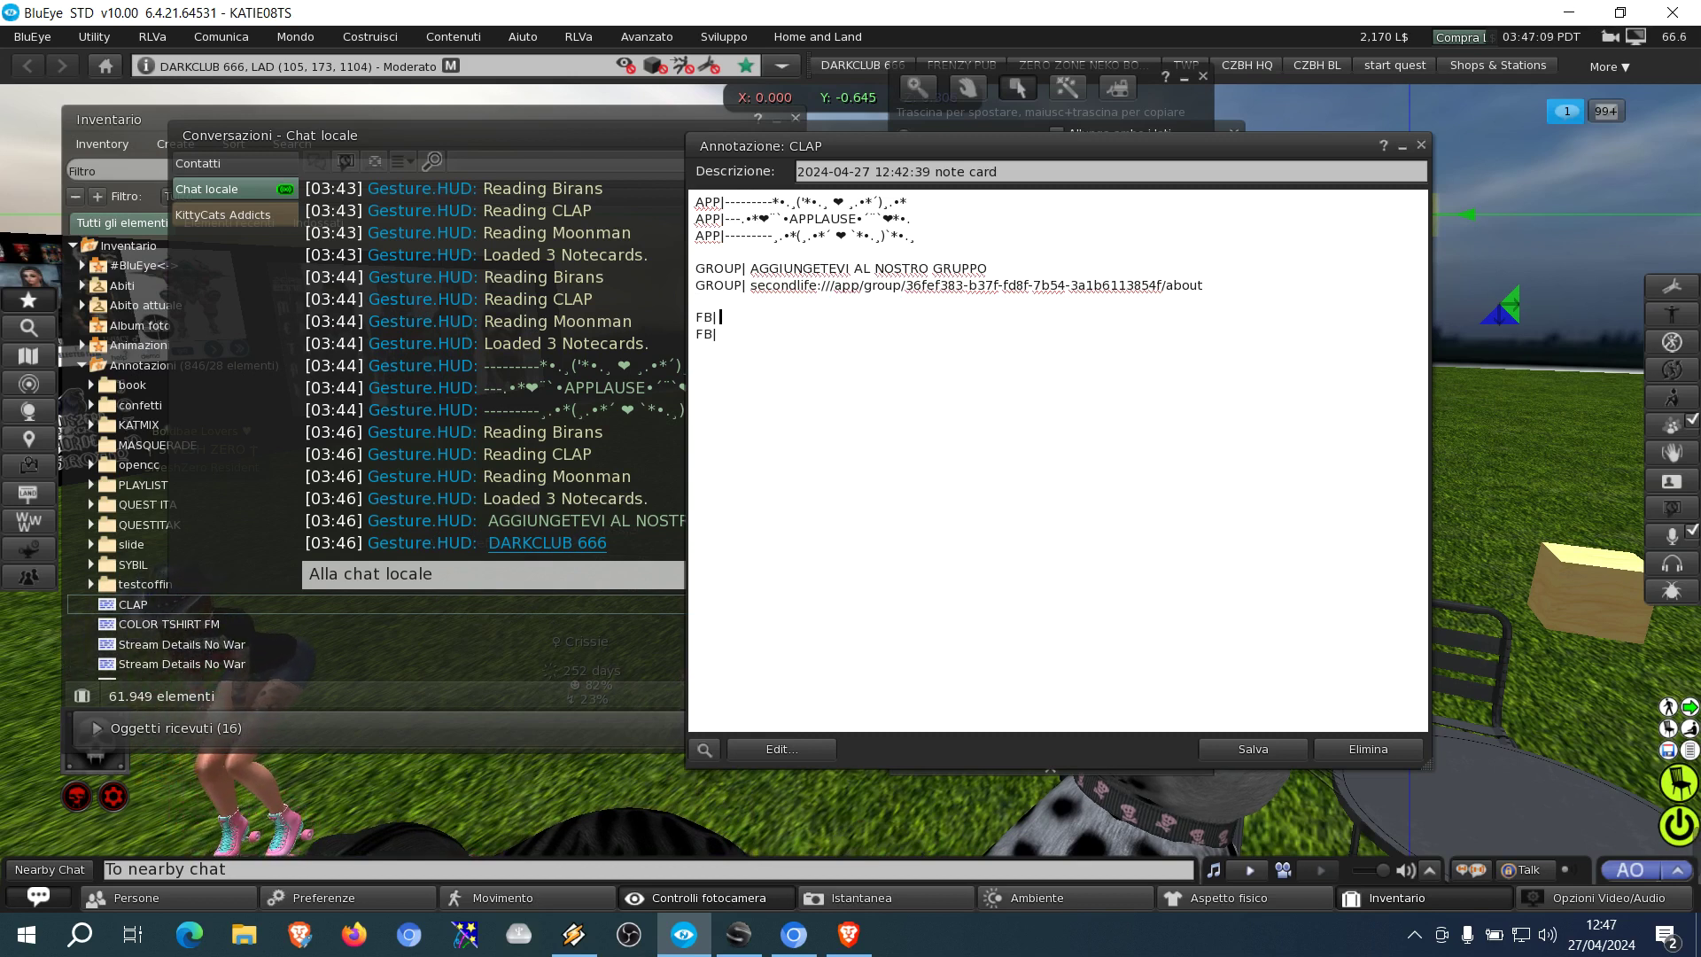
# Step: Enter "SIAMO ANCHE SU FACEBOOK GRUPPO BLABLABLA" after the label on the first FB line
pyautogui.write('C')
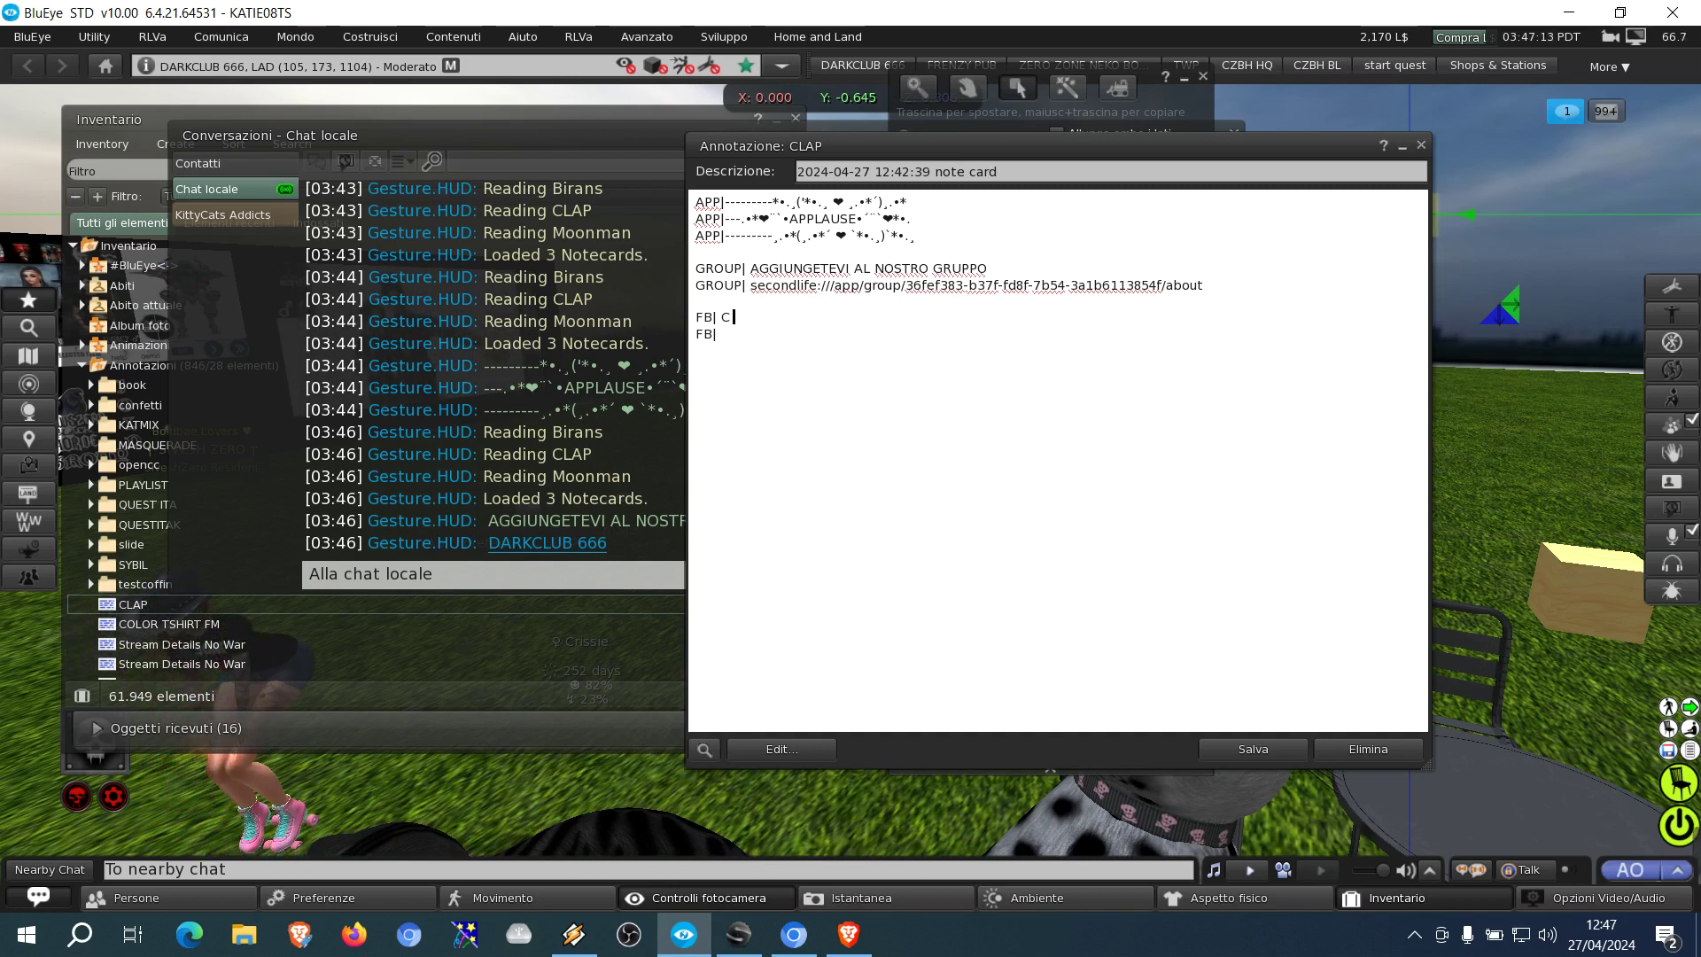
pyautogui.press('BackSpace')
pyautogui.write('SIAM')
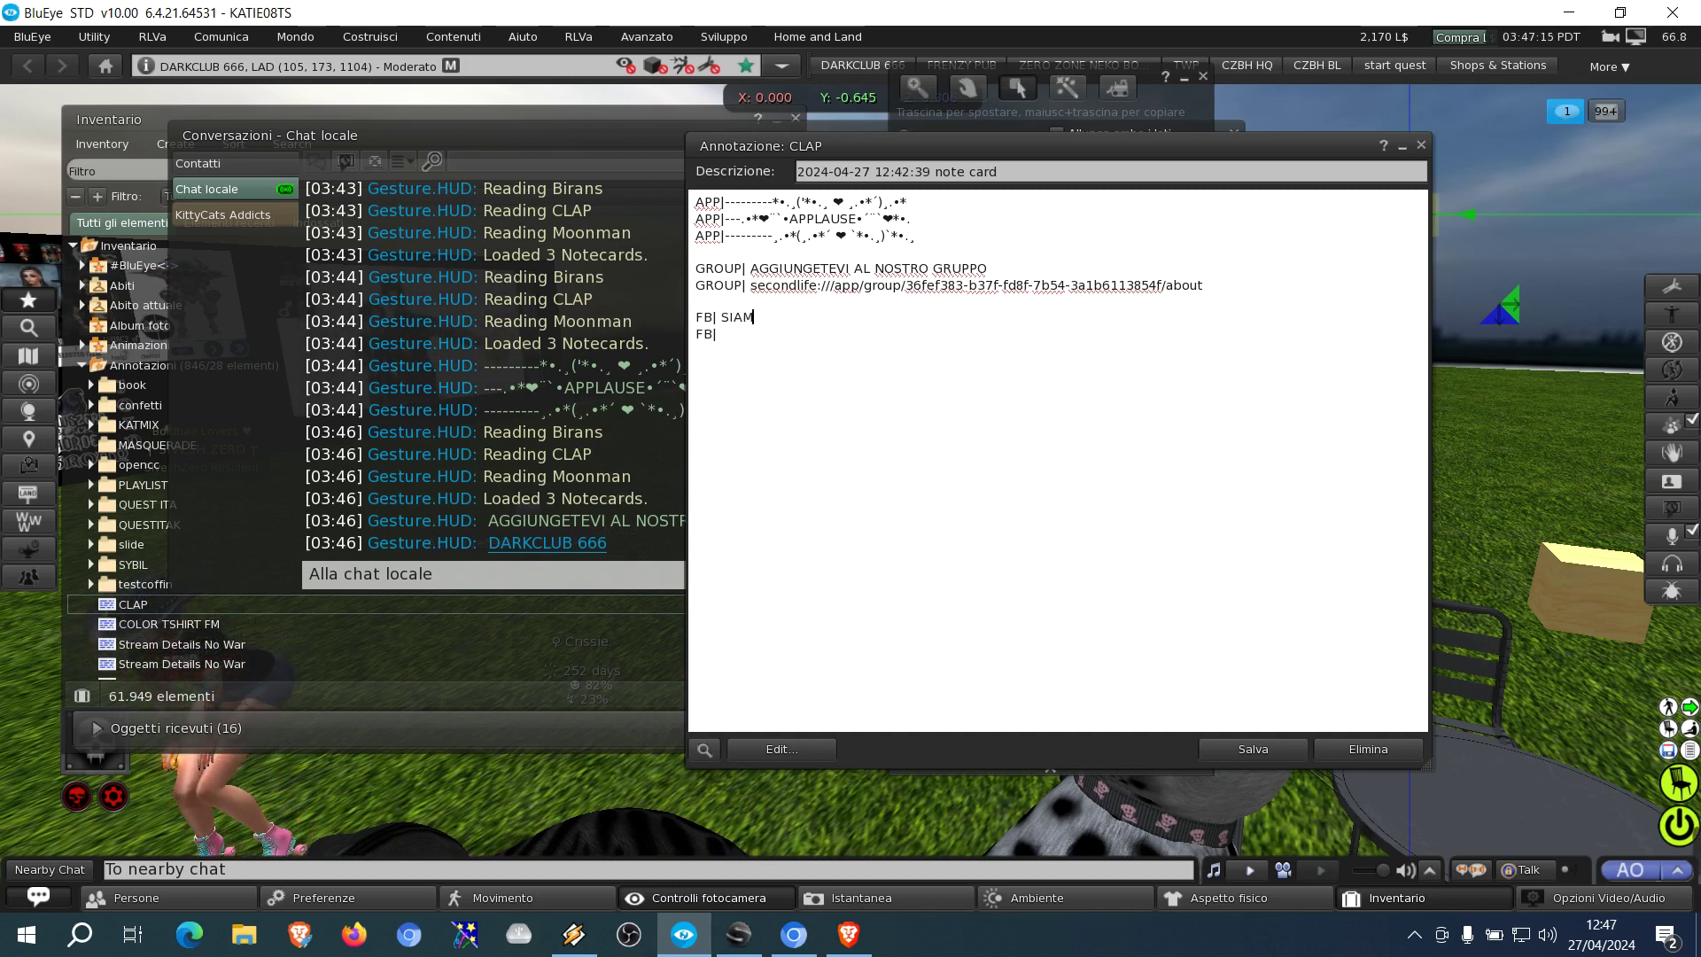
pyautogui.write('O ANCHE SU')
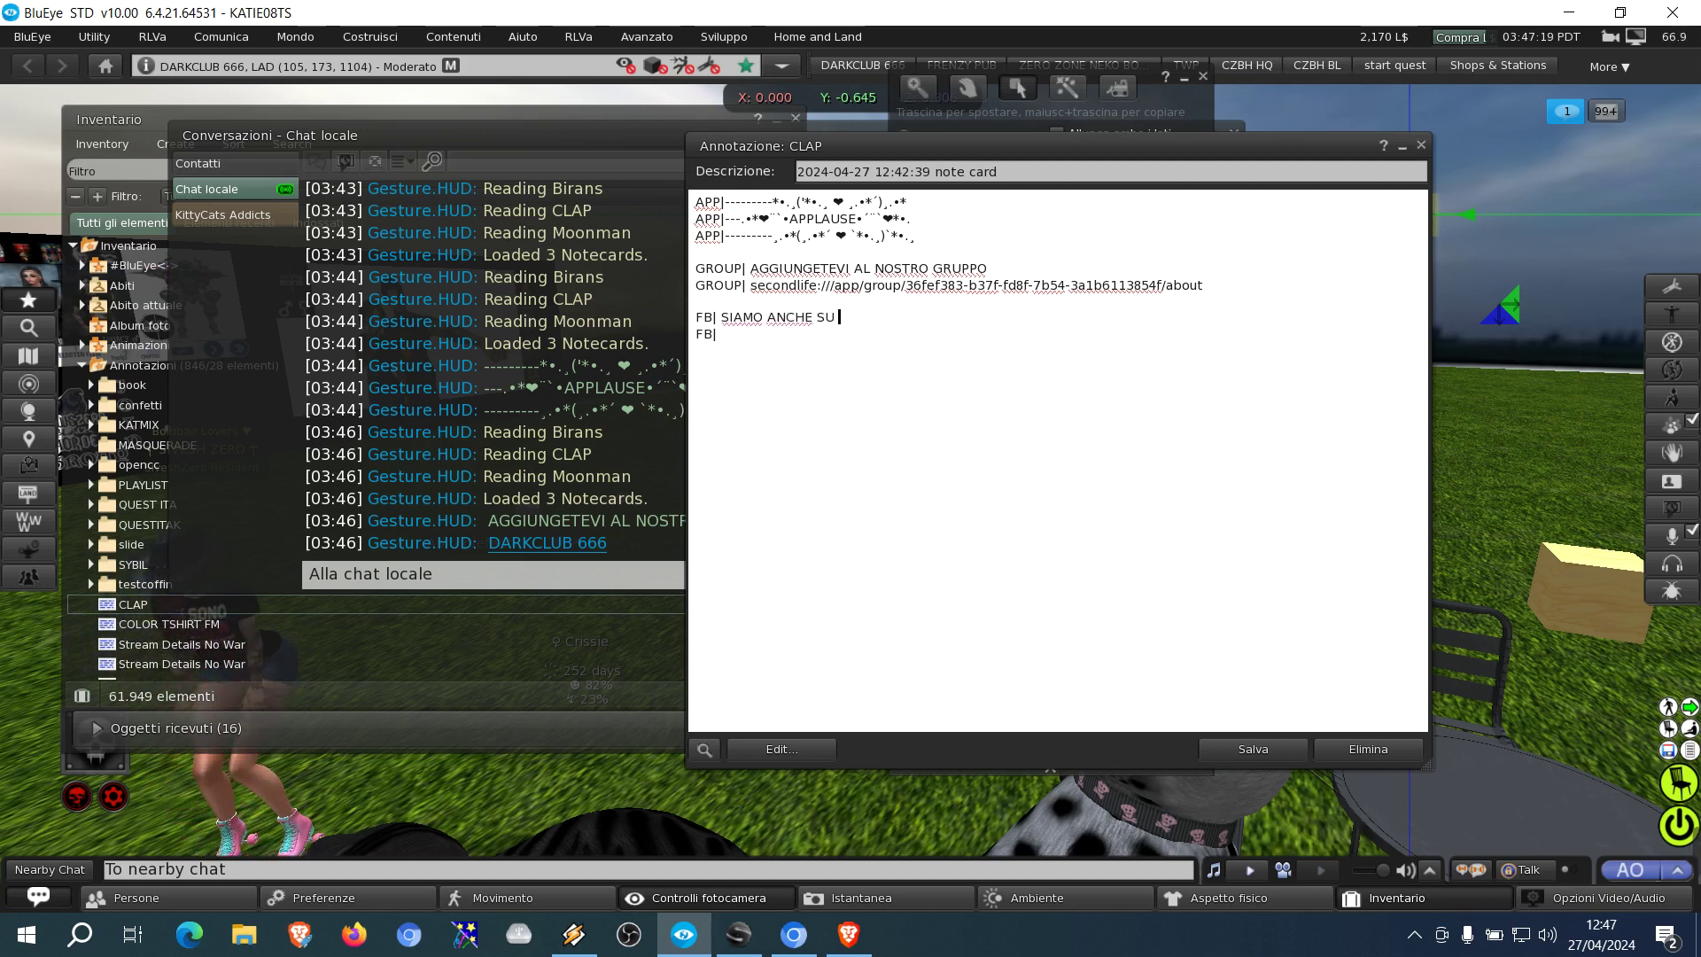
pyautogui.write(' FACEBOOK GRUPO')
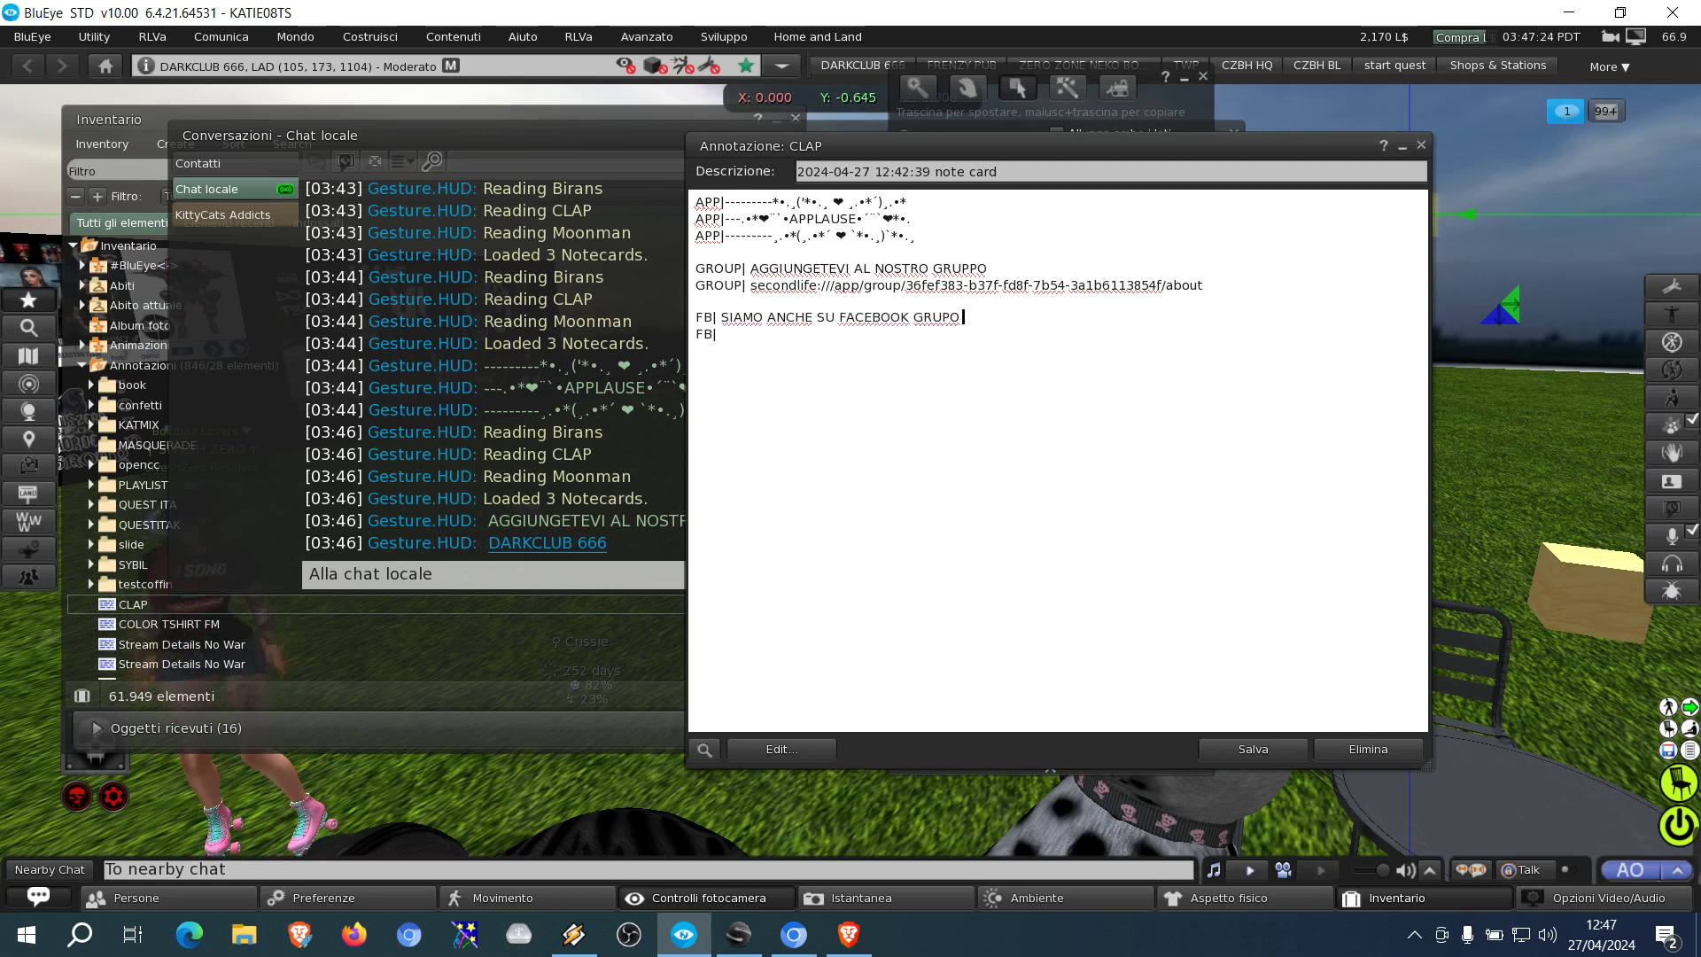
pyautogui.press('BackSpace')
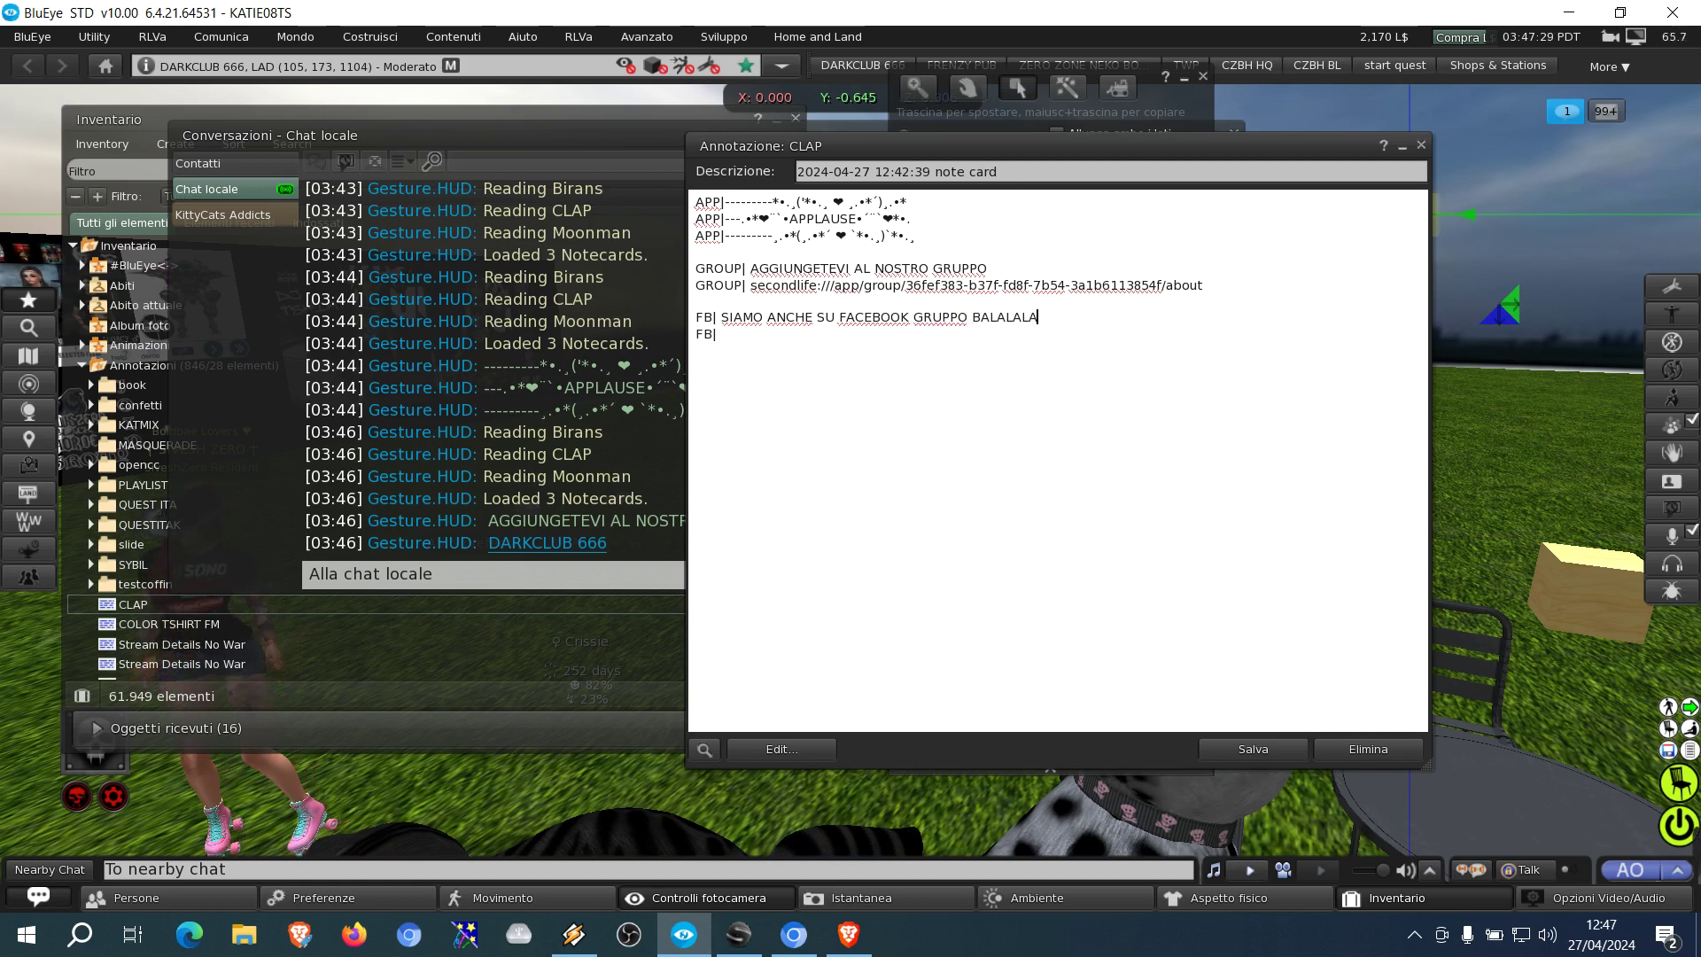
pyautogui.press('BackSpace')
pyautogui.press('BackSpace')
pyautogui.press('BackSpace')
pyautogui.press('BackSpace')
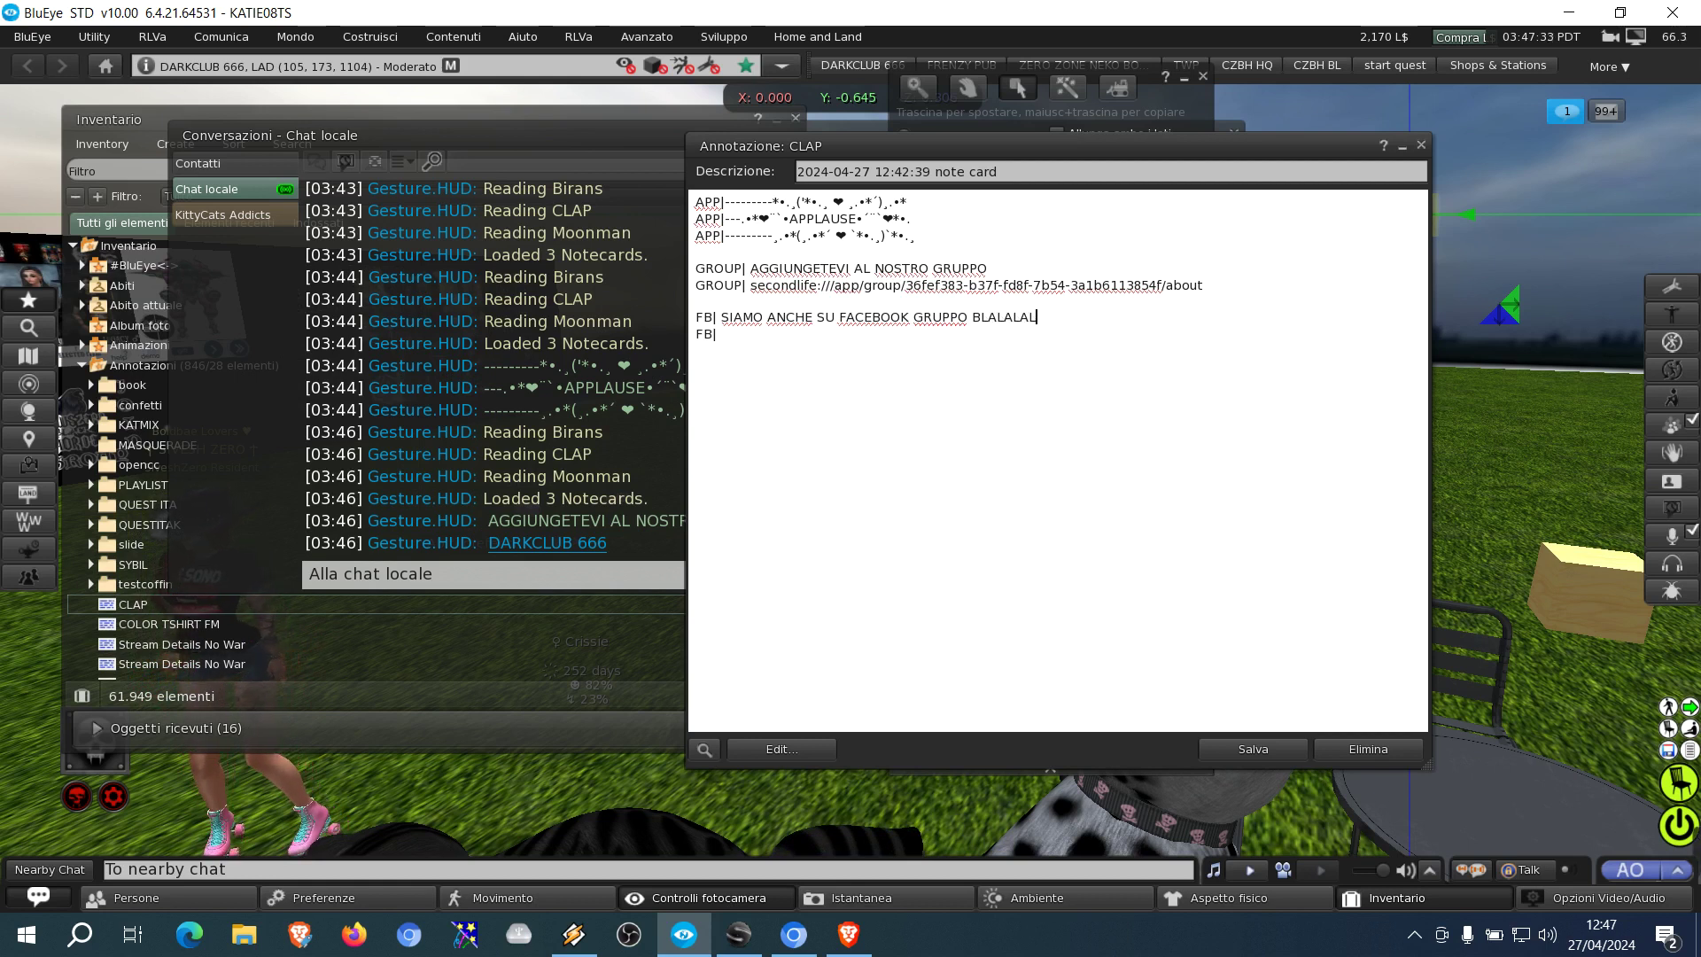
pyautogui.write('B')
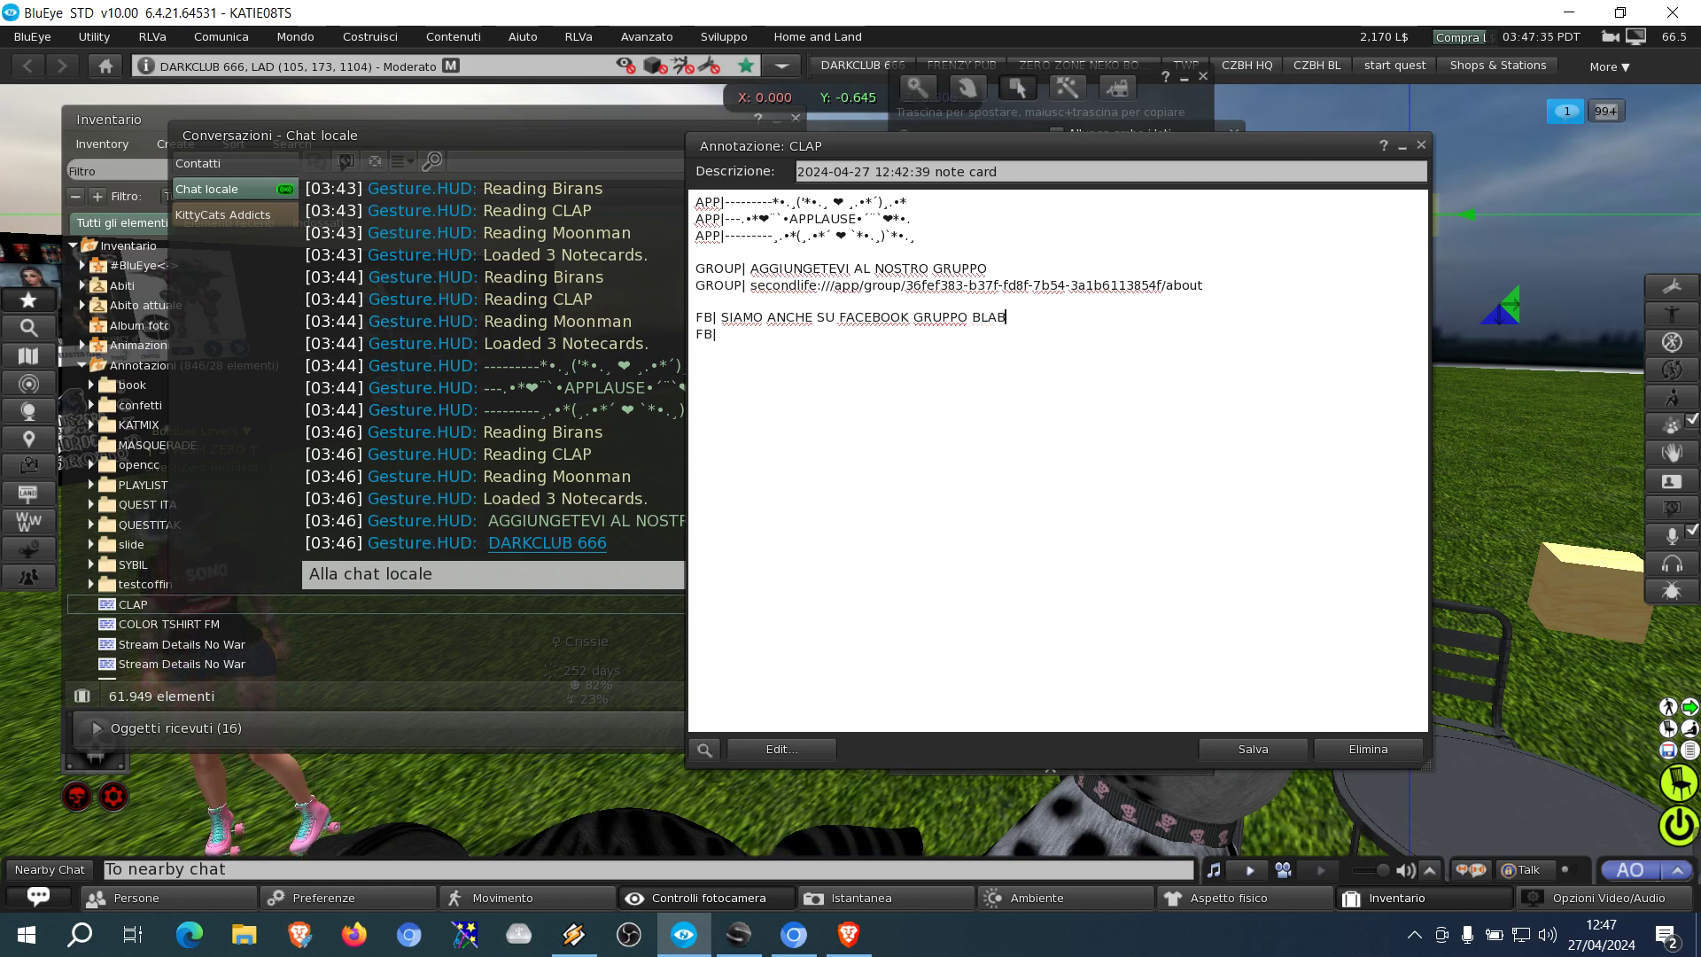
pyautogui.write('LABLA')
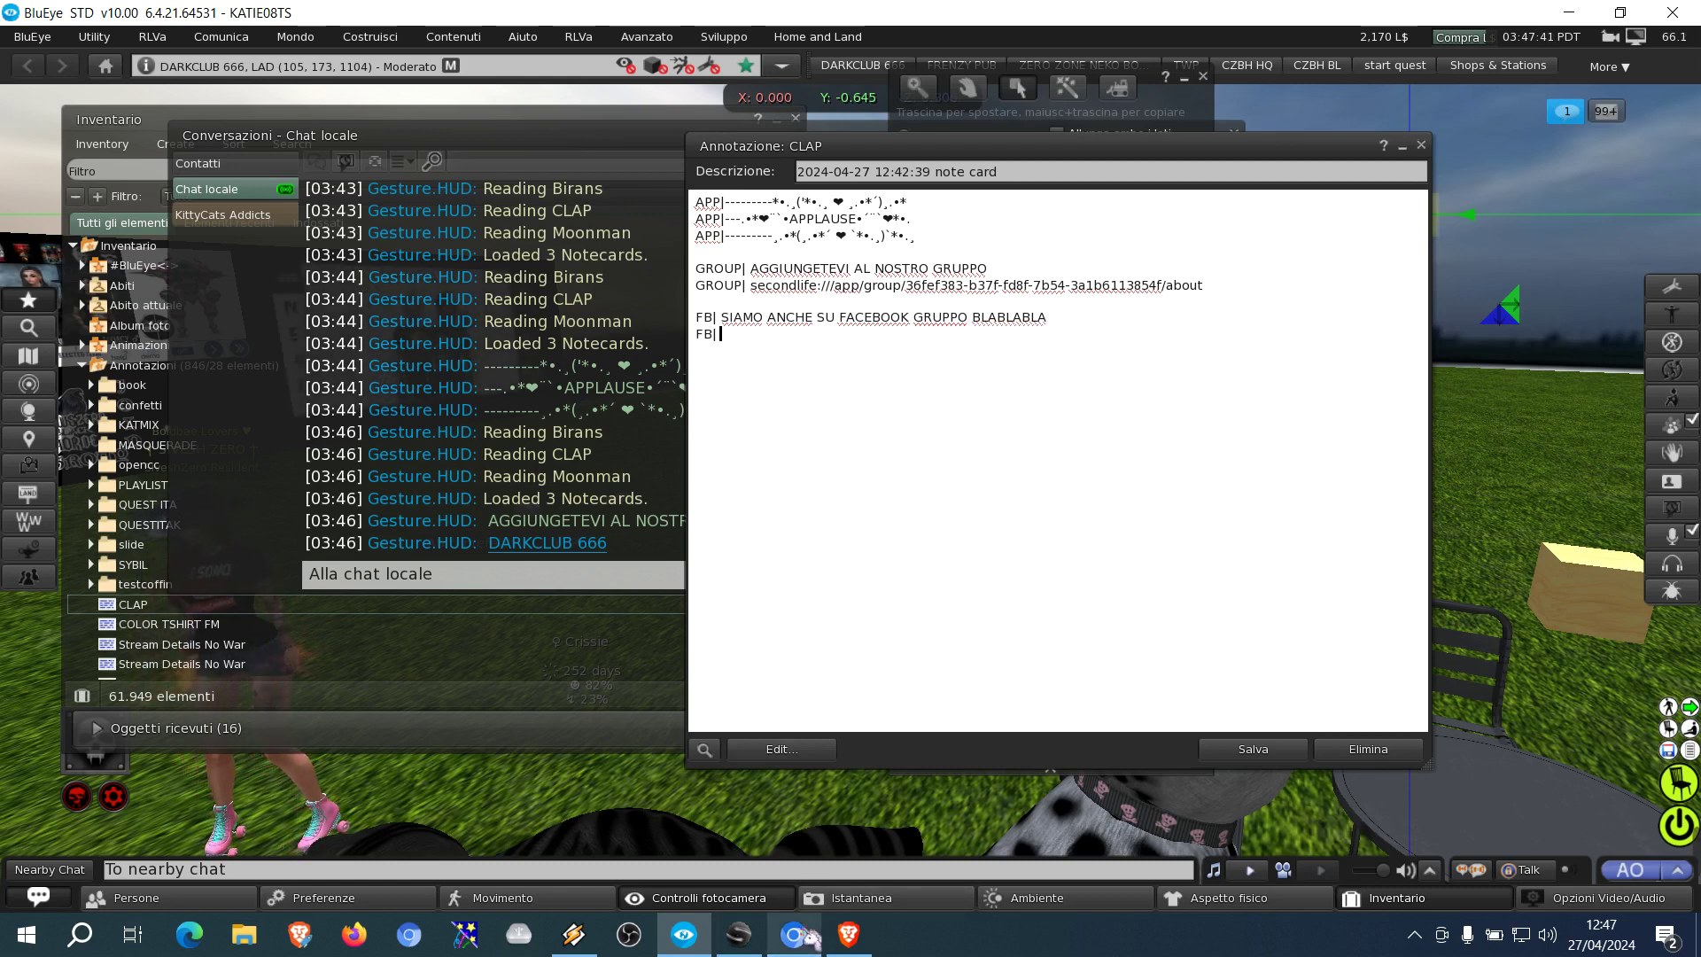
# Step: Switch to the web browser and open the DJ KAT ZERO group from the Facebook home page's quick links
pyautogui.click(813, 900)
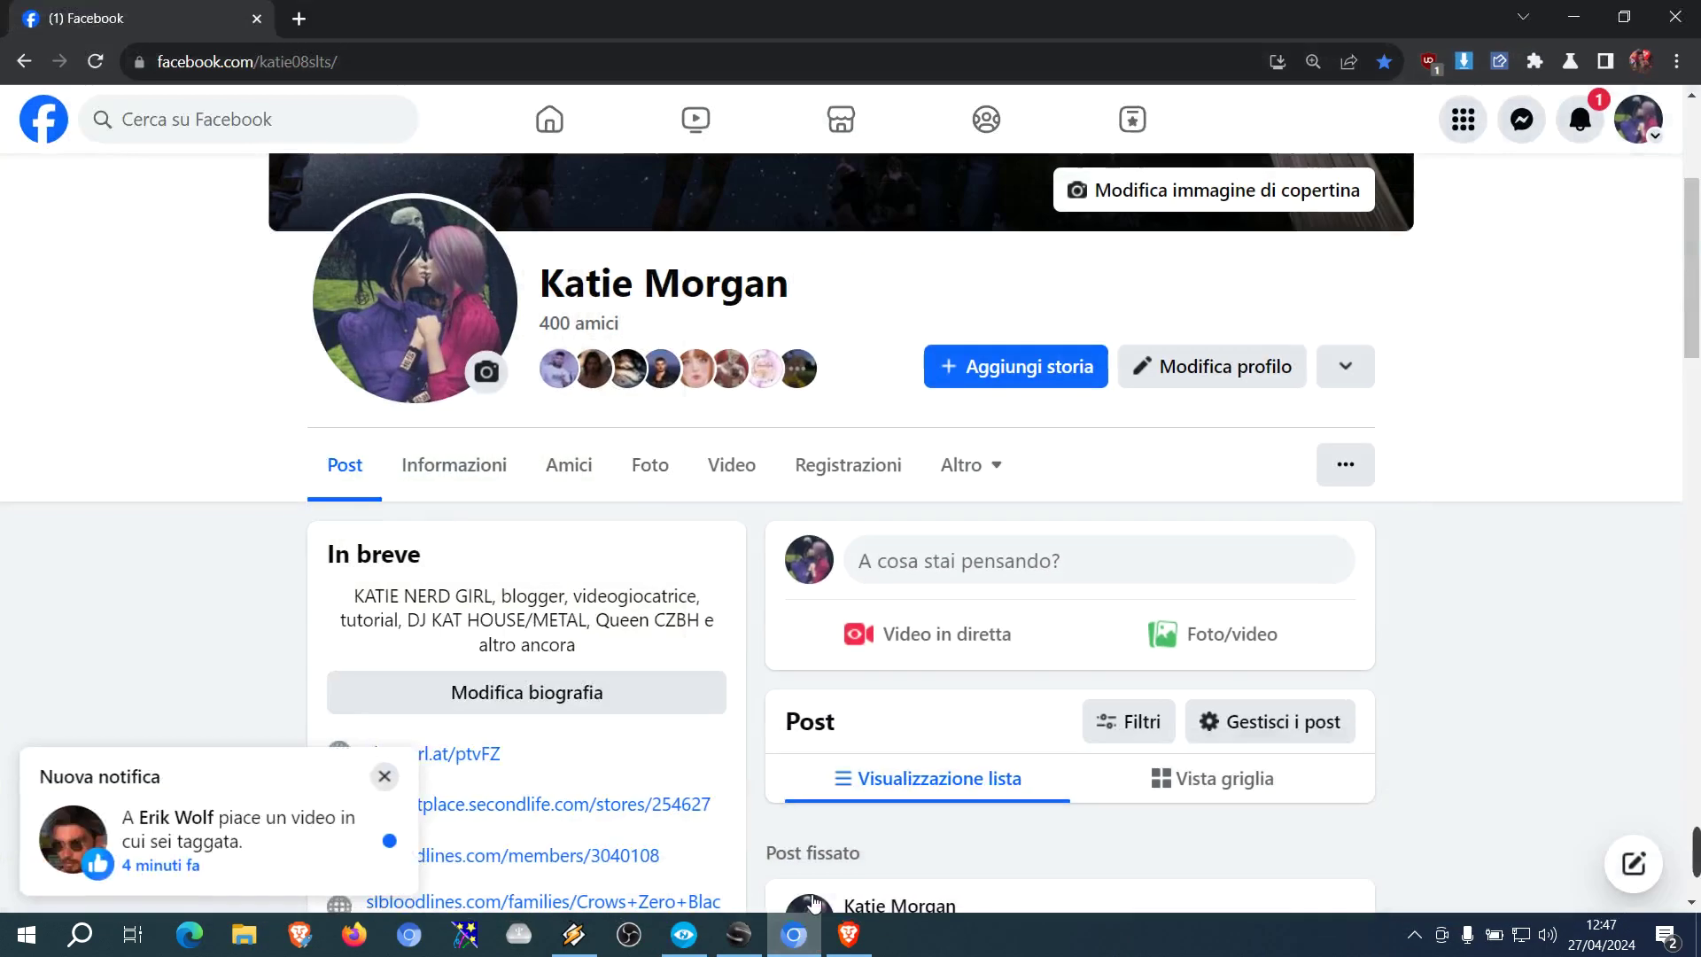
pyautogui.click(538, 133)
pyautogui.scroll(-5, 420, 525)
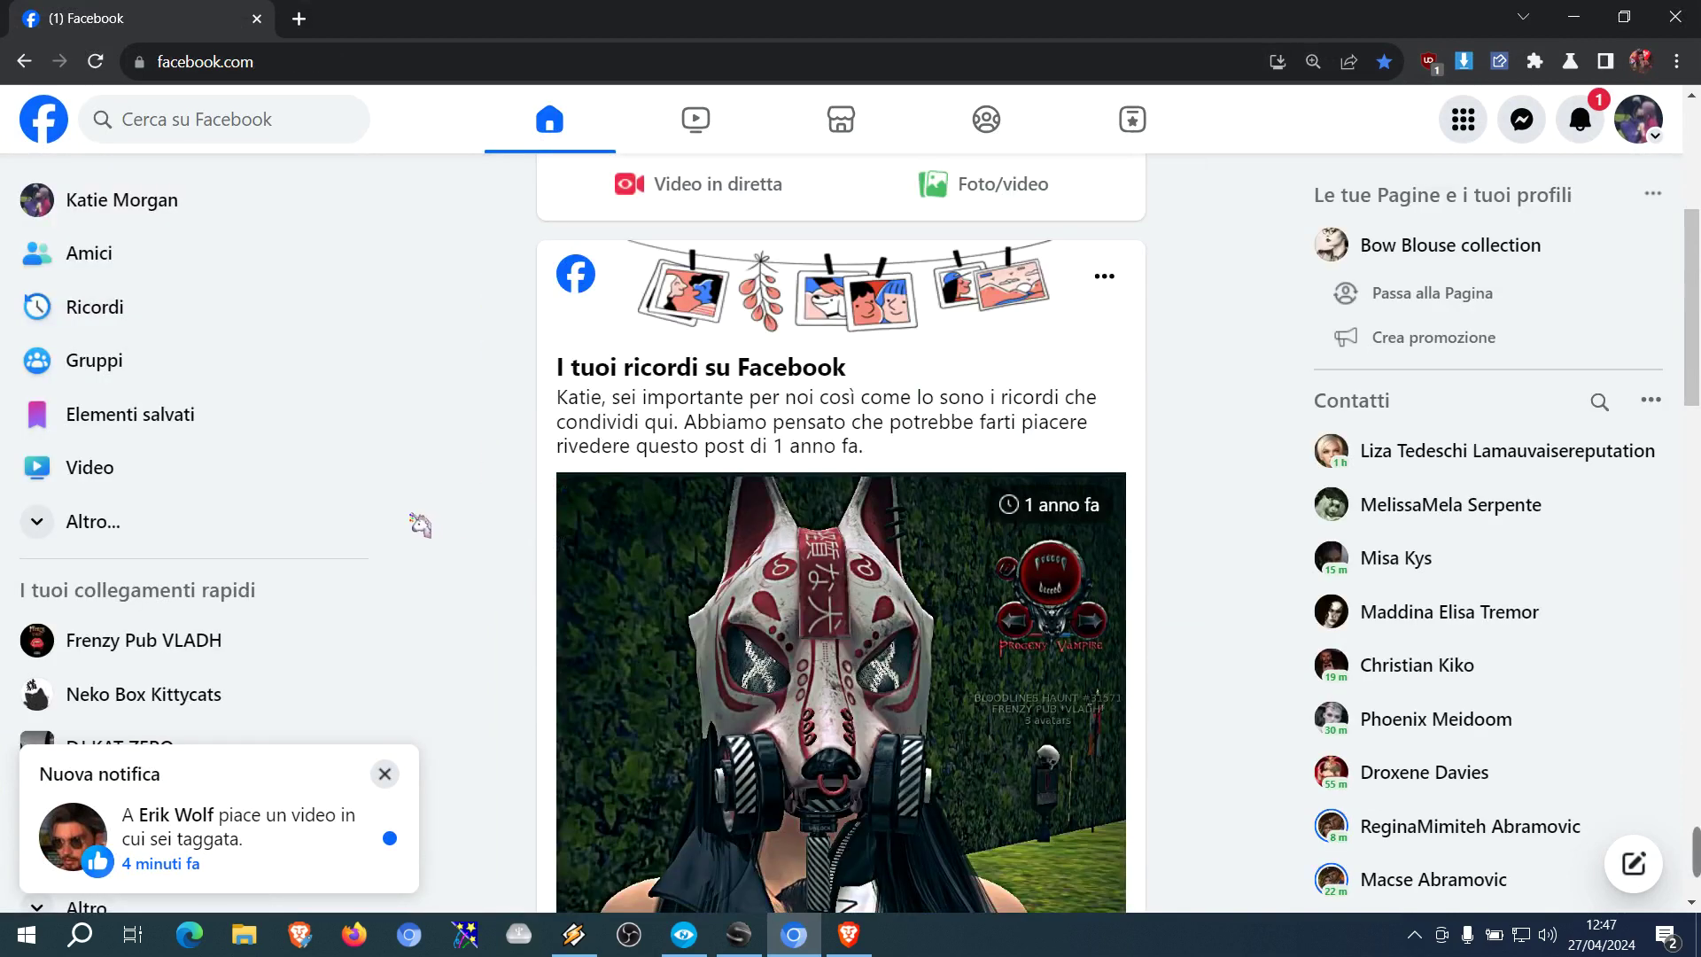
pyautogui.scroll(-5, 420, 526)
pyautogui.scroll(-1, 388, 519)
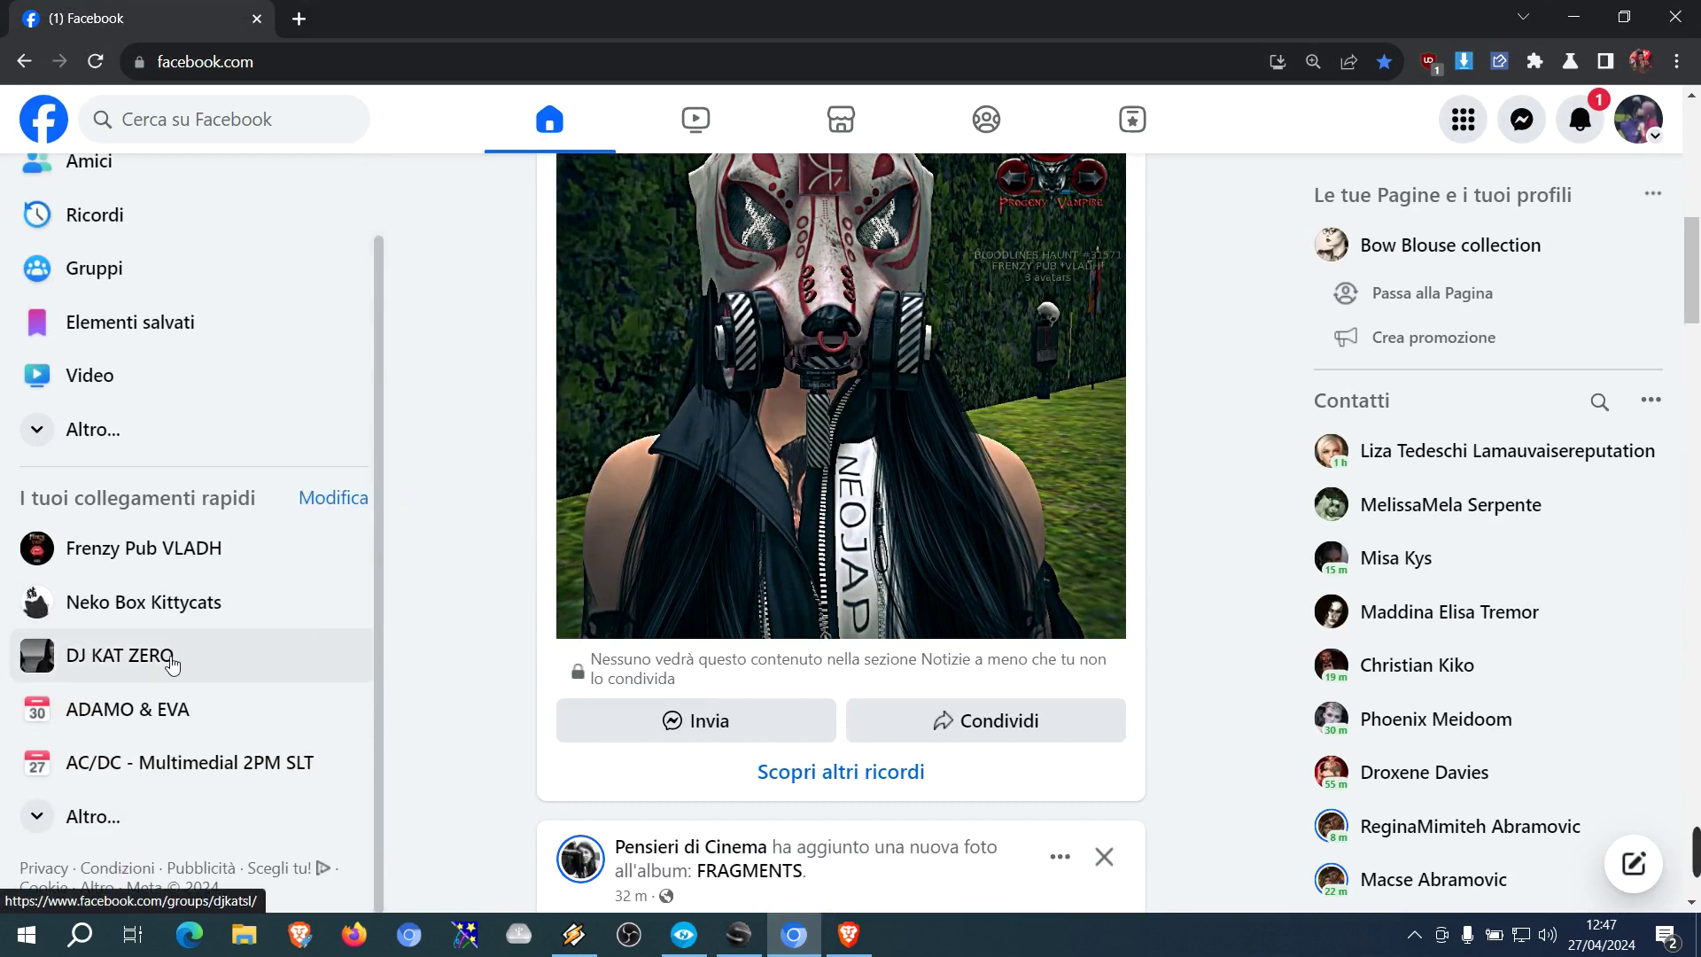
pyautogui.click(151, 664)
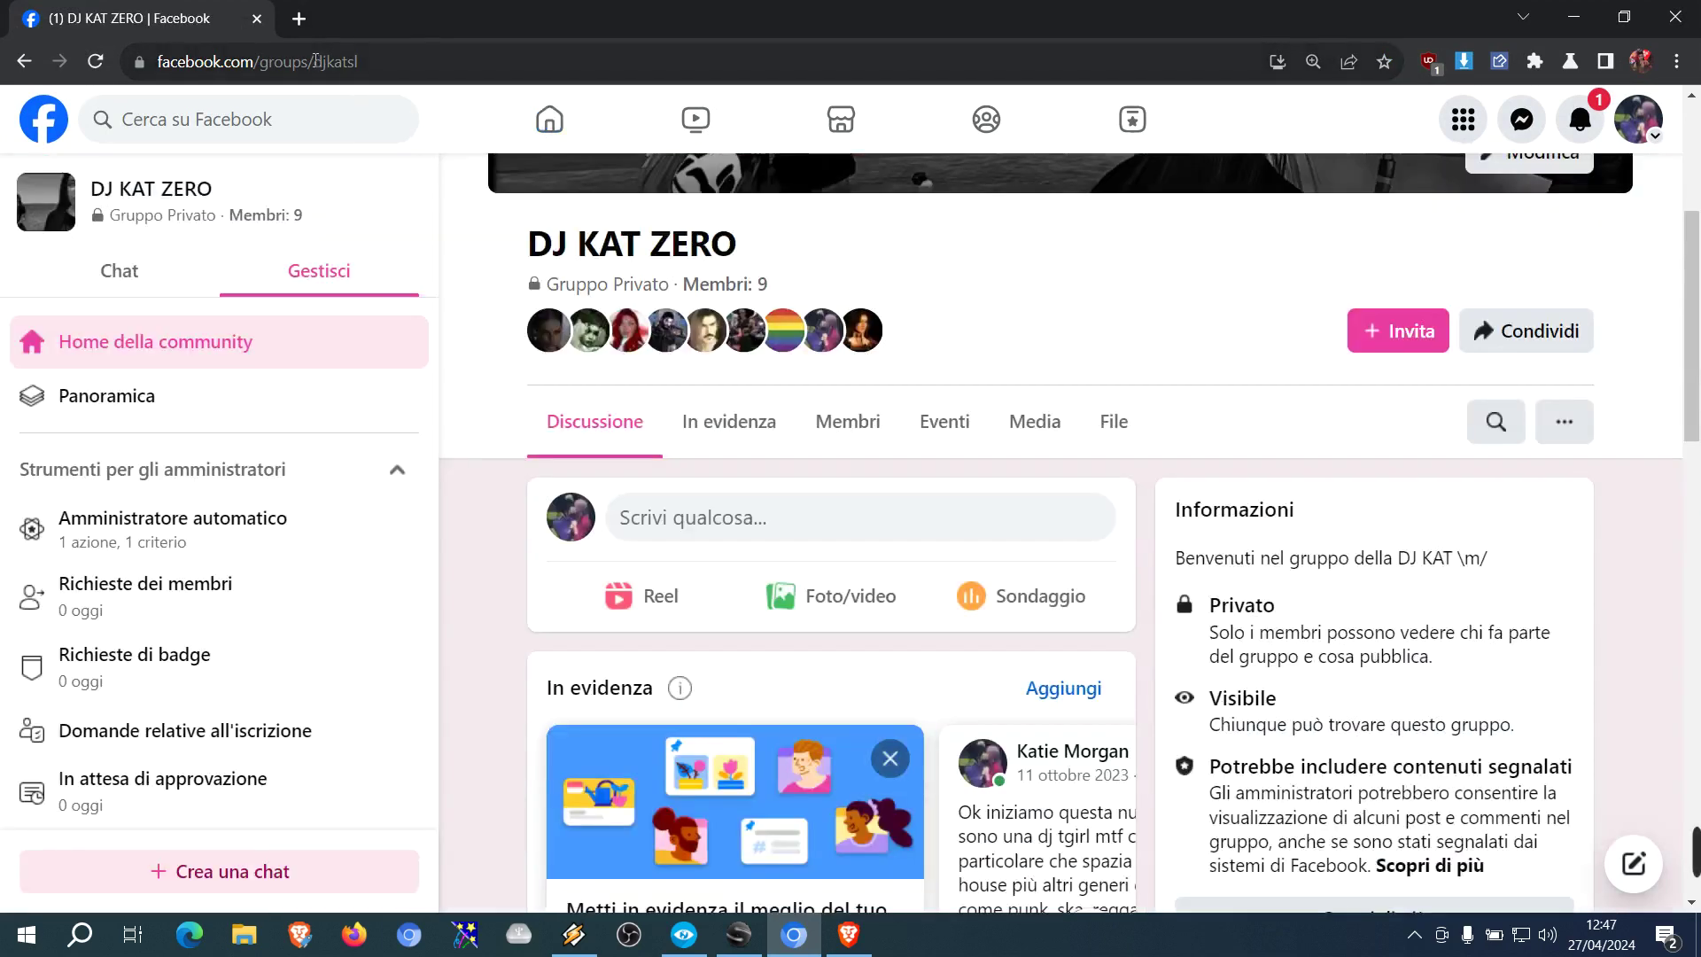
# Step: Copy the Facebook group's web address and return to the CLAP notecard in the Second Life viewer
pyautogui.rightClick(319, 64)
pyautogui.hotkey('ctrl', 'c')
pyautogui.click(389, 167)
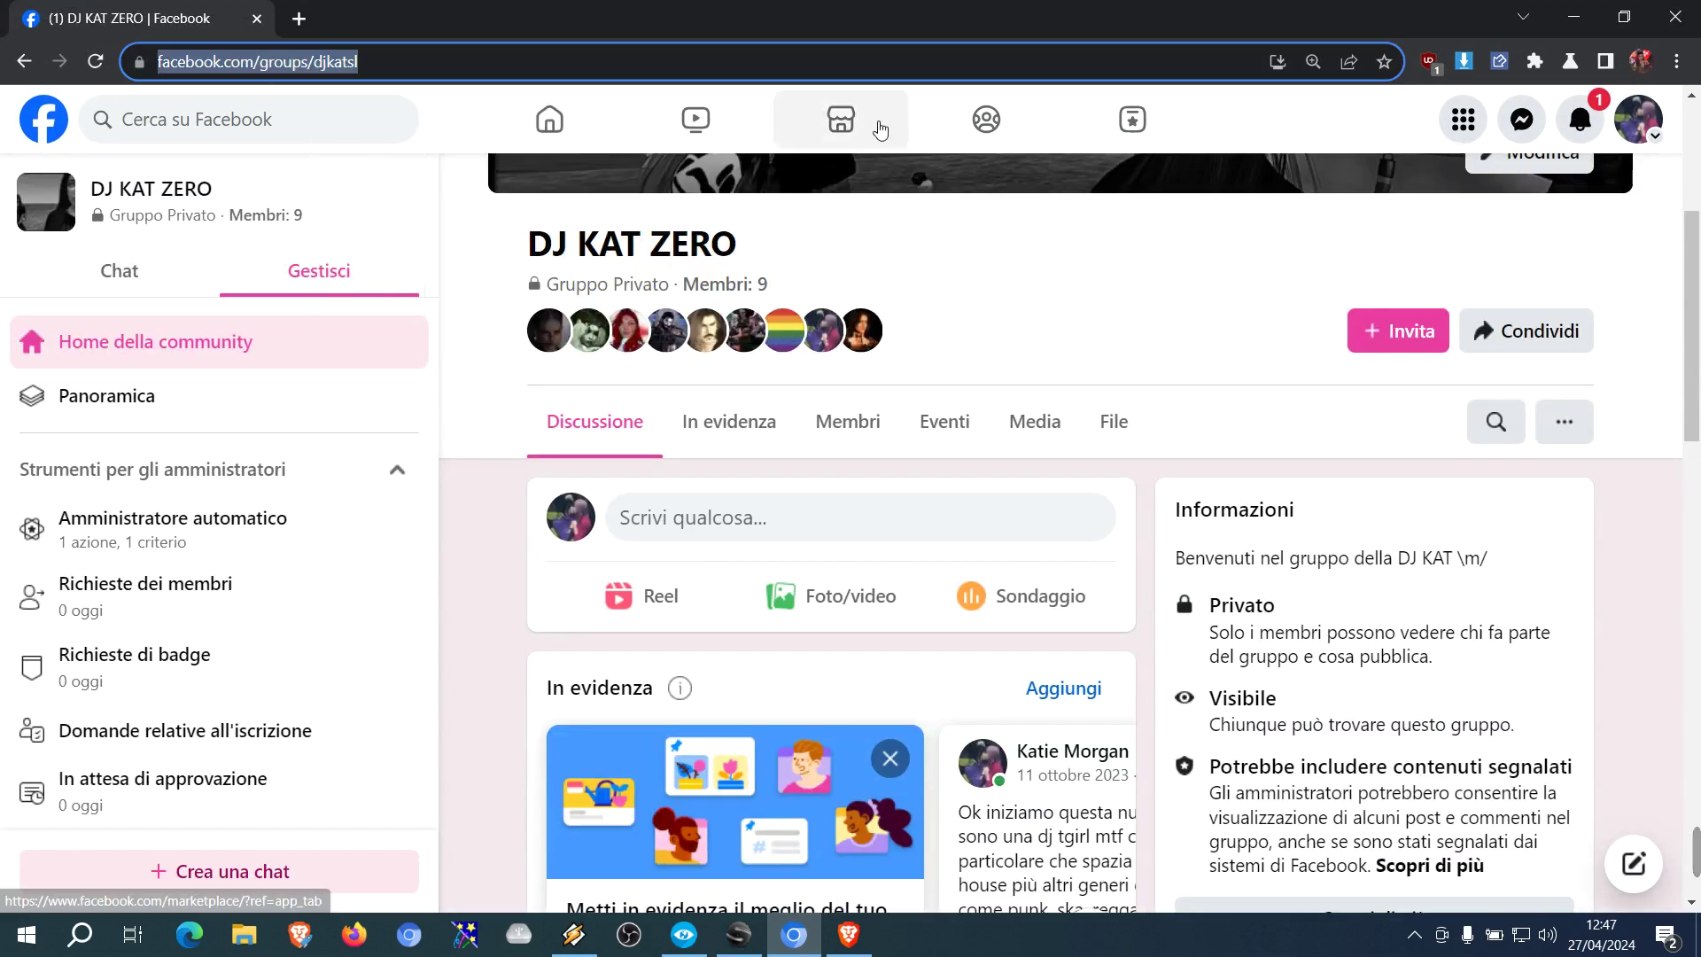
pyautogui.click(1569, 17)
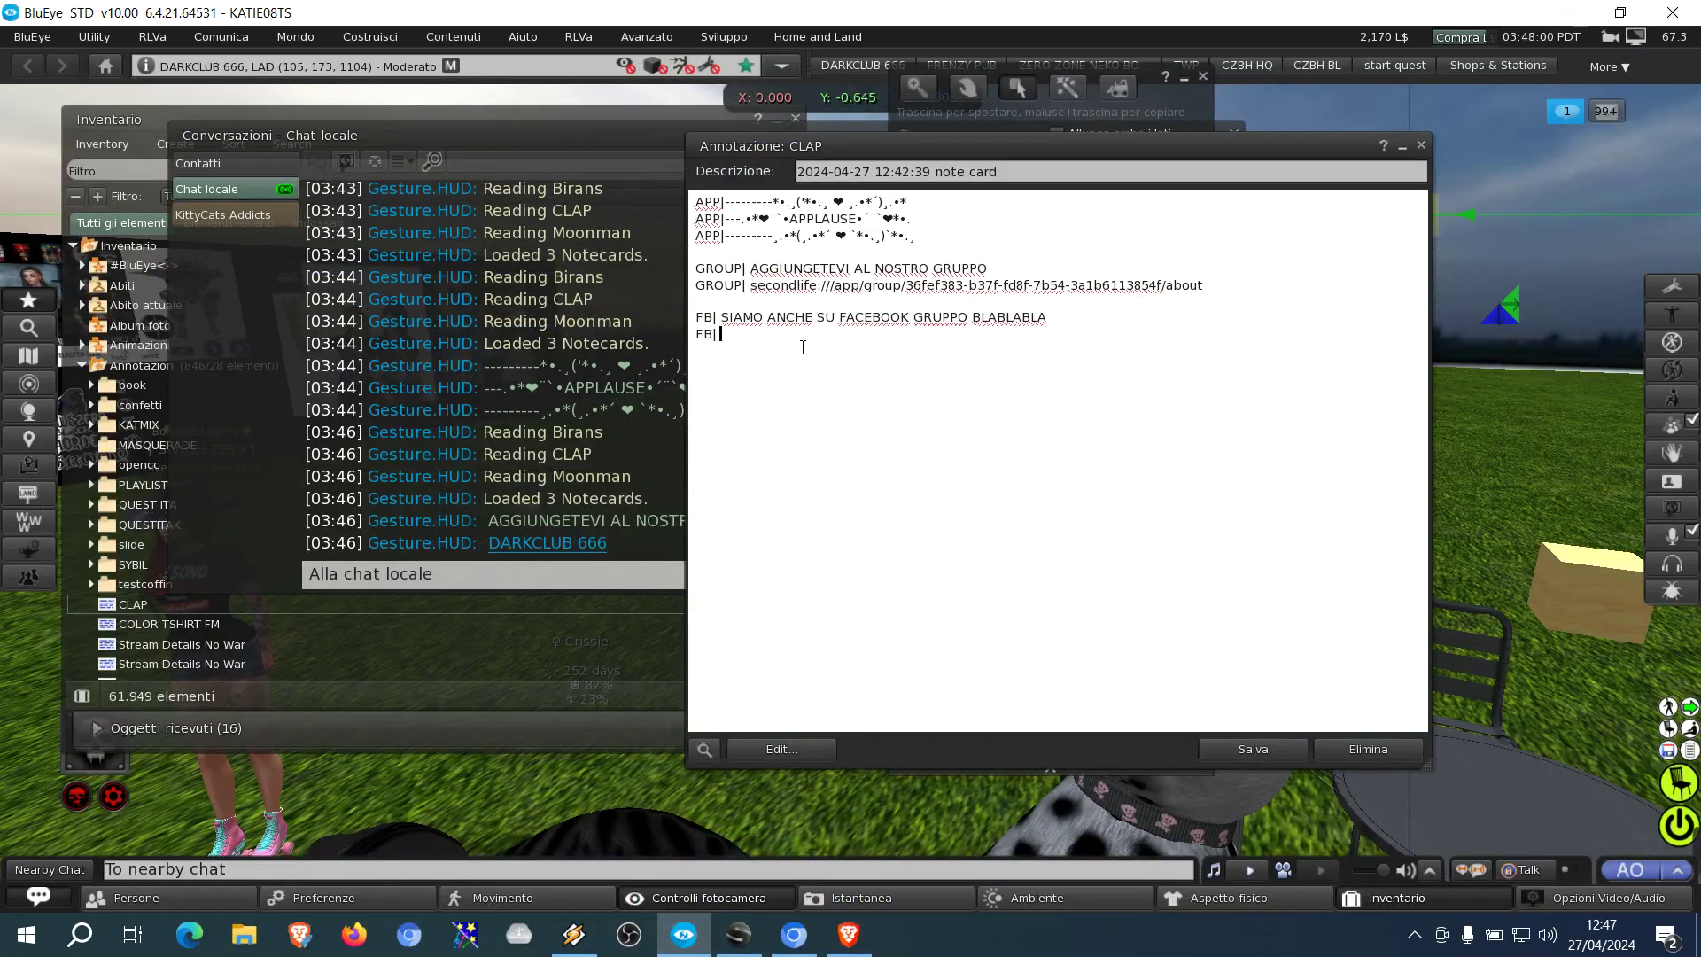
pyautogui.rightClick(803, 340)
pyautogui.click(837, 387)
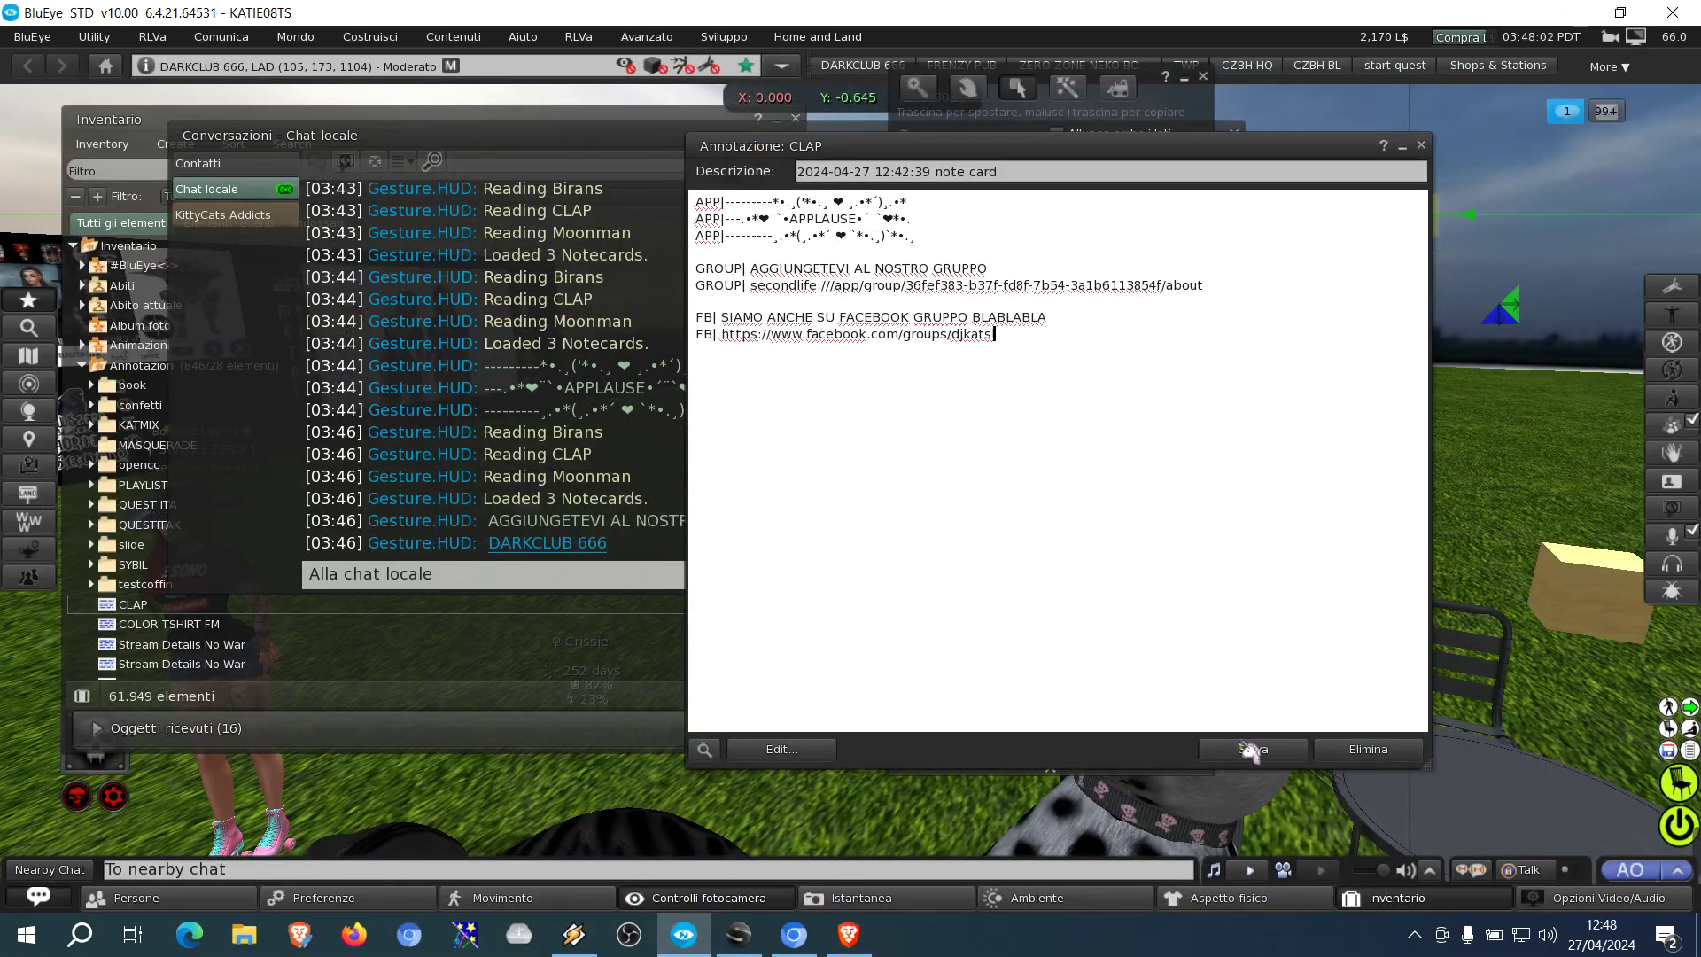
pyautogui.click(1251, 751)
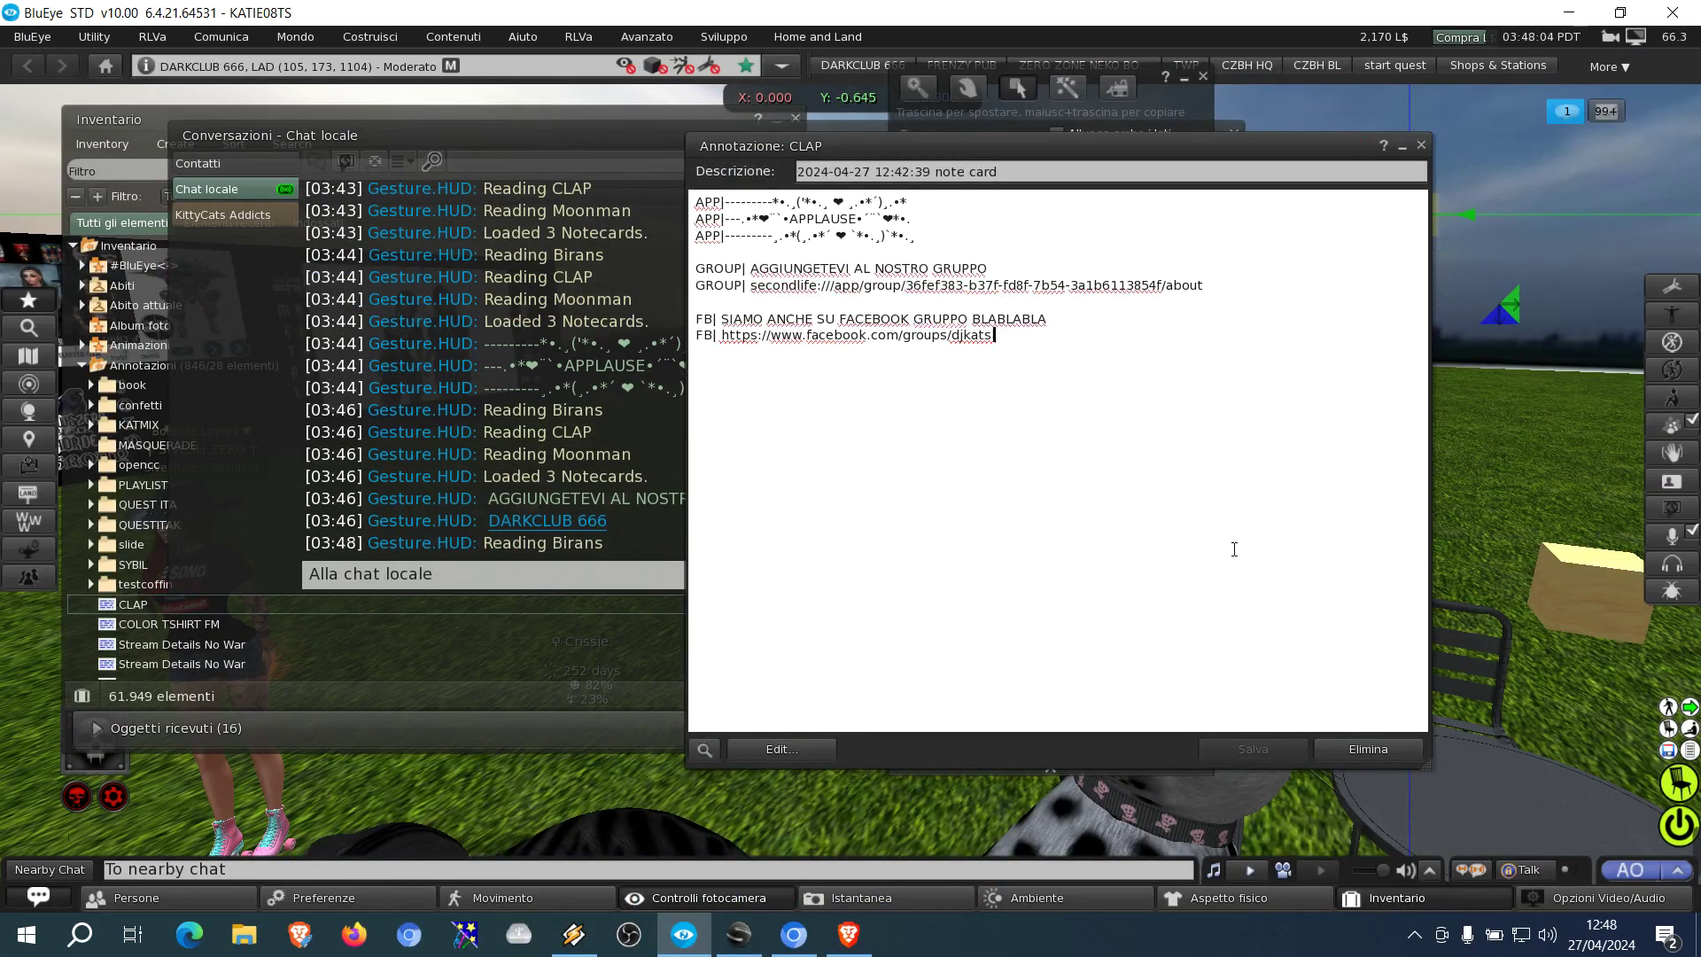
pyautogui.click(1420, 145)
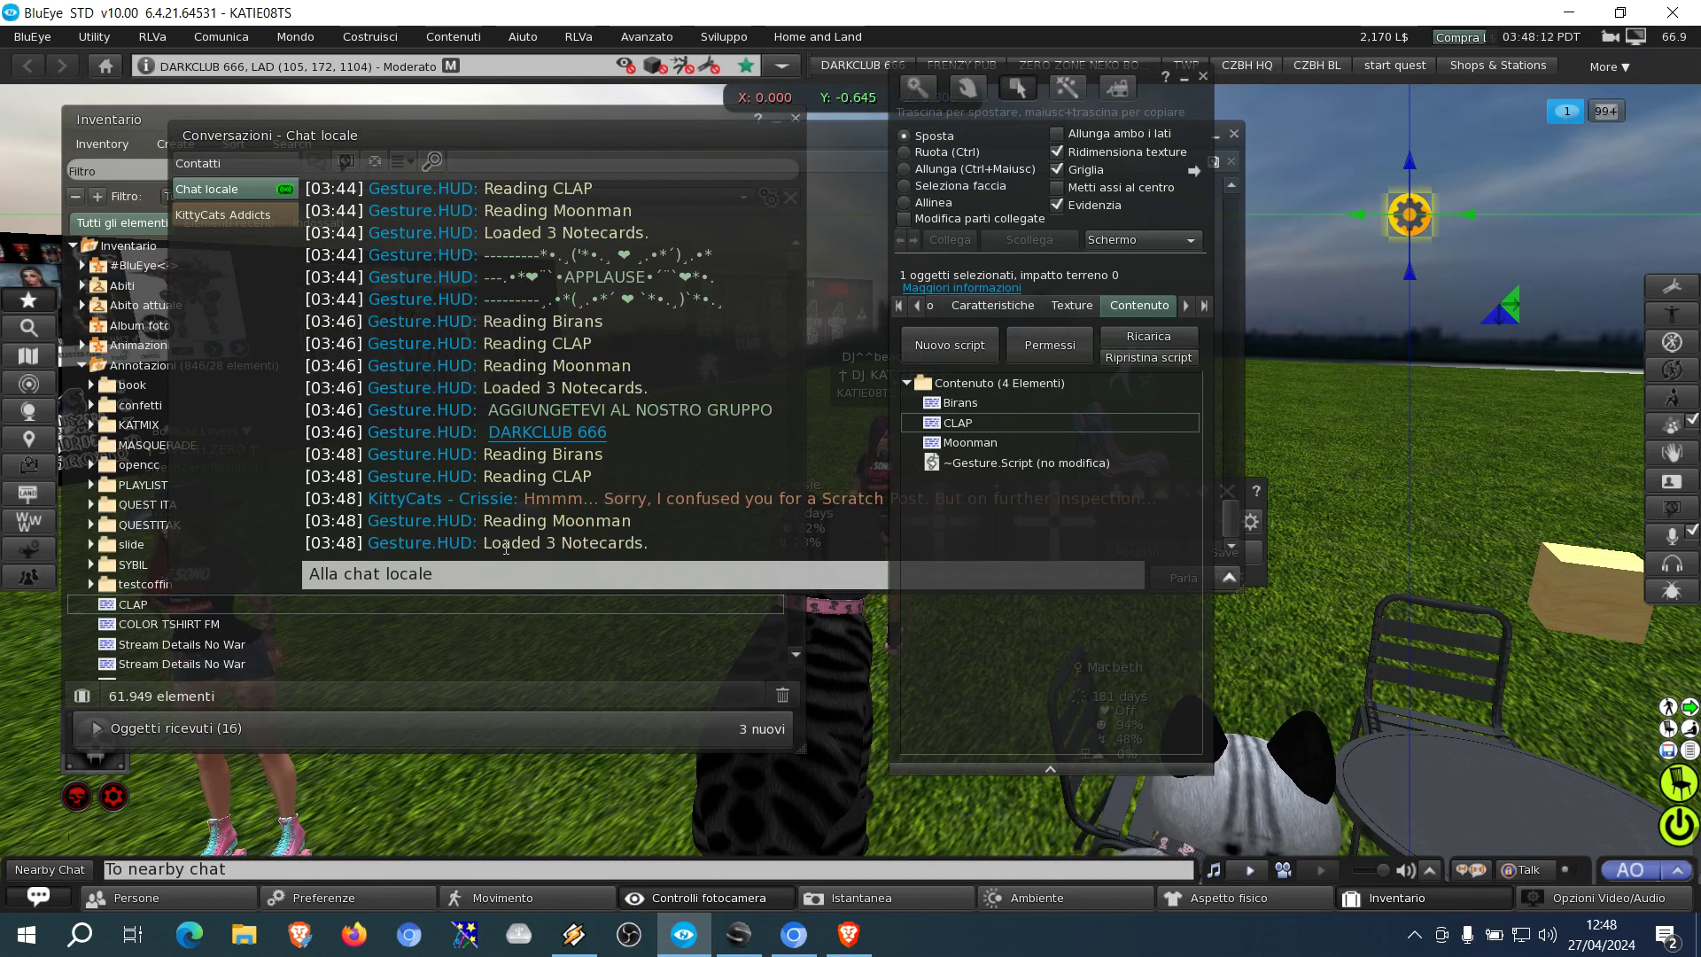
# Step: Close the Gesture HUD's edit window and play the FB gesture of the CLAP notecard from the HUD
pyautogui.click(970, 404)
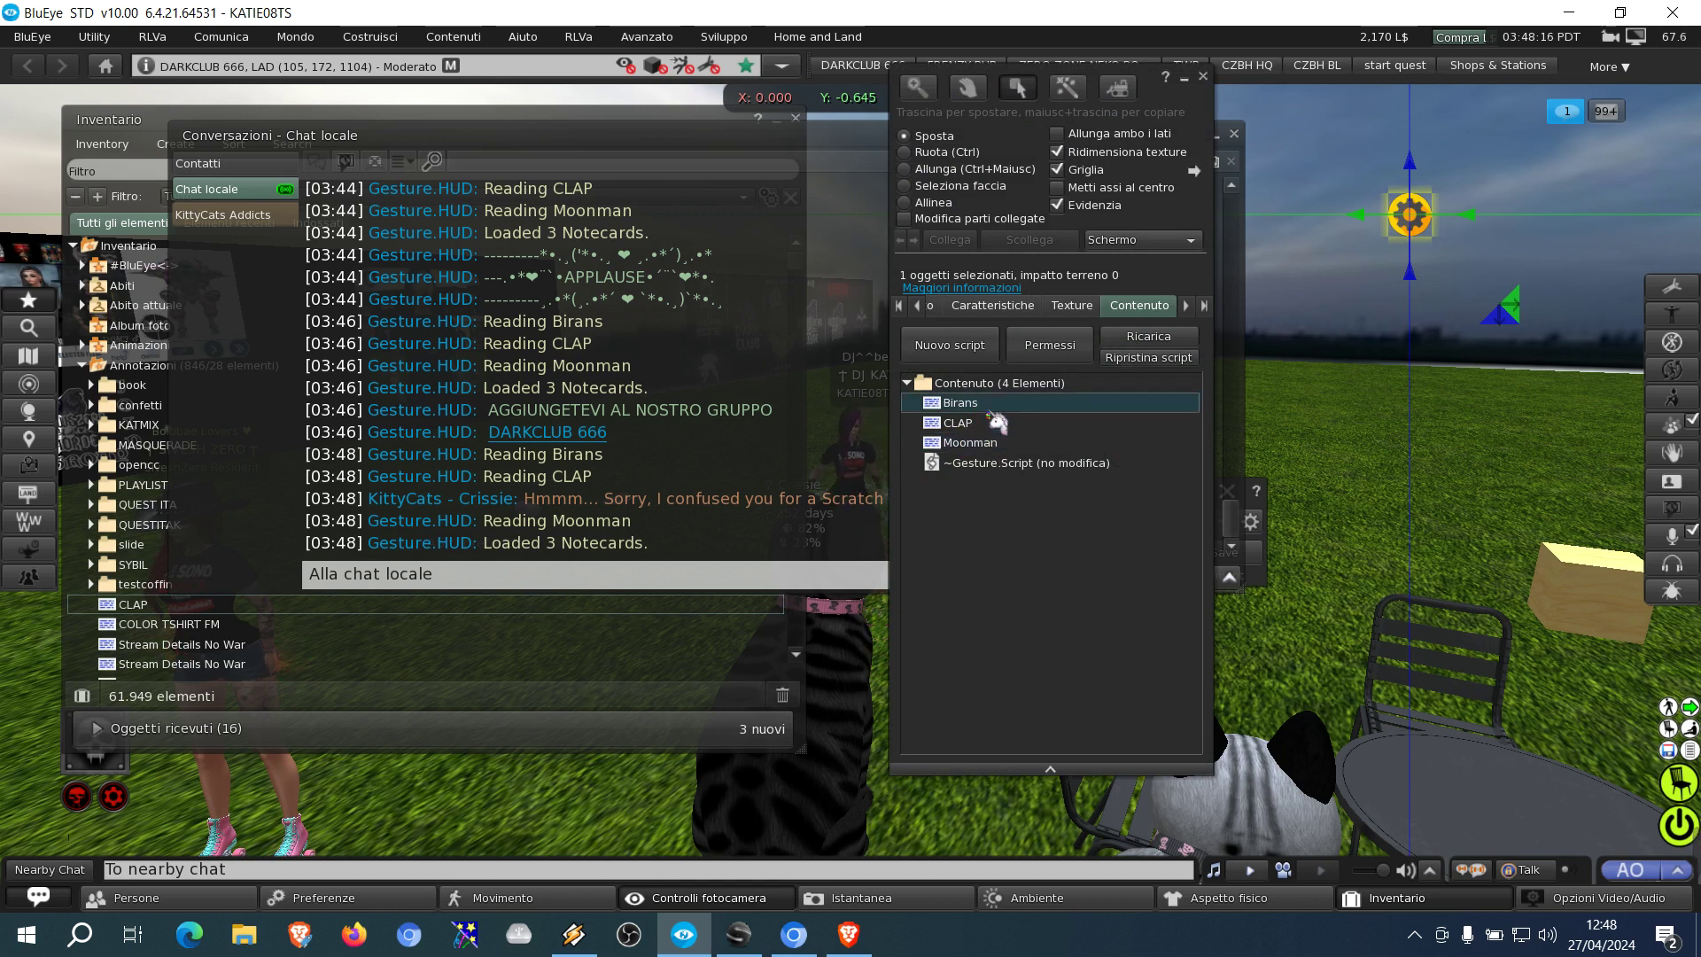
pyautogui.click(990, 448)
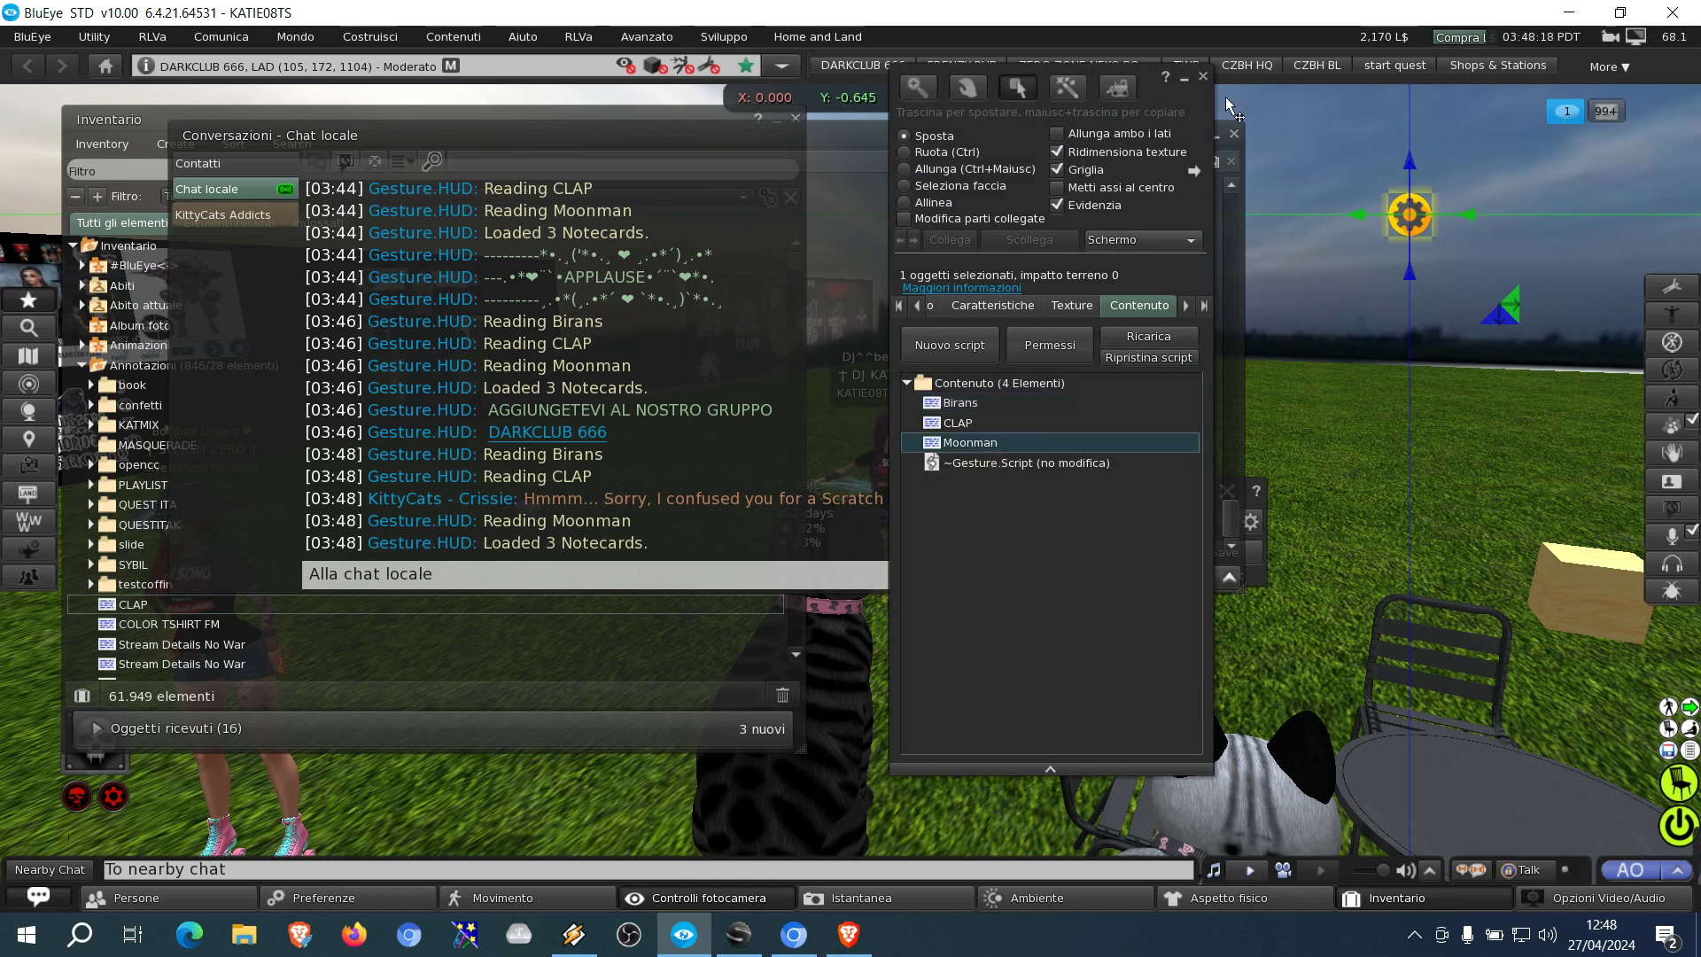
pyautogui.click(1203, 78)
pyautogui.click(1406, 214)
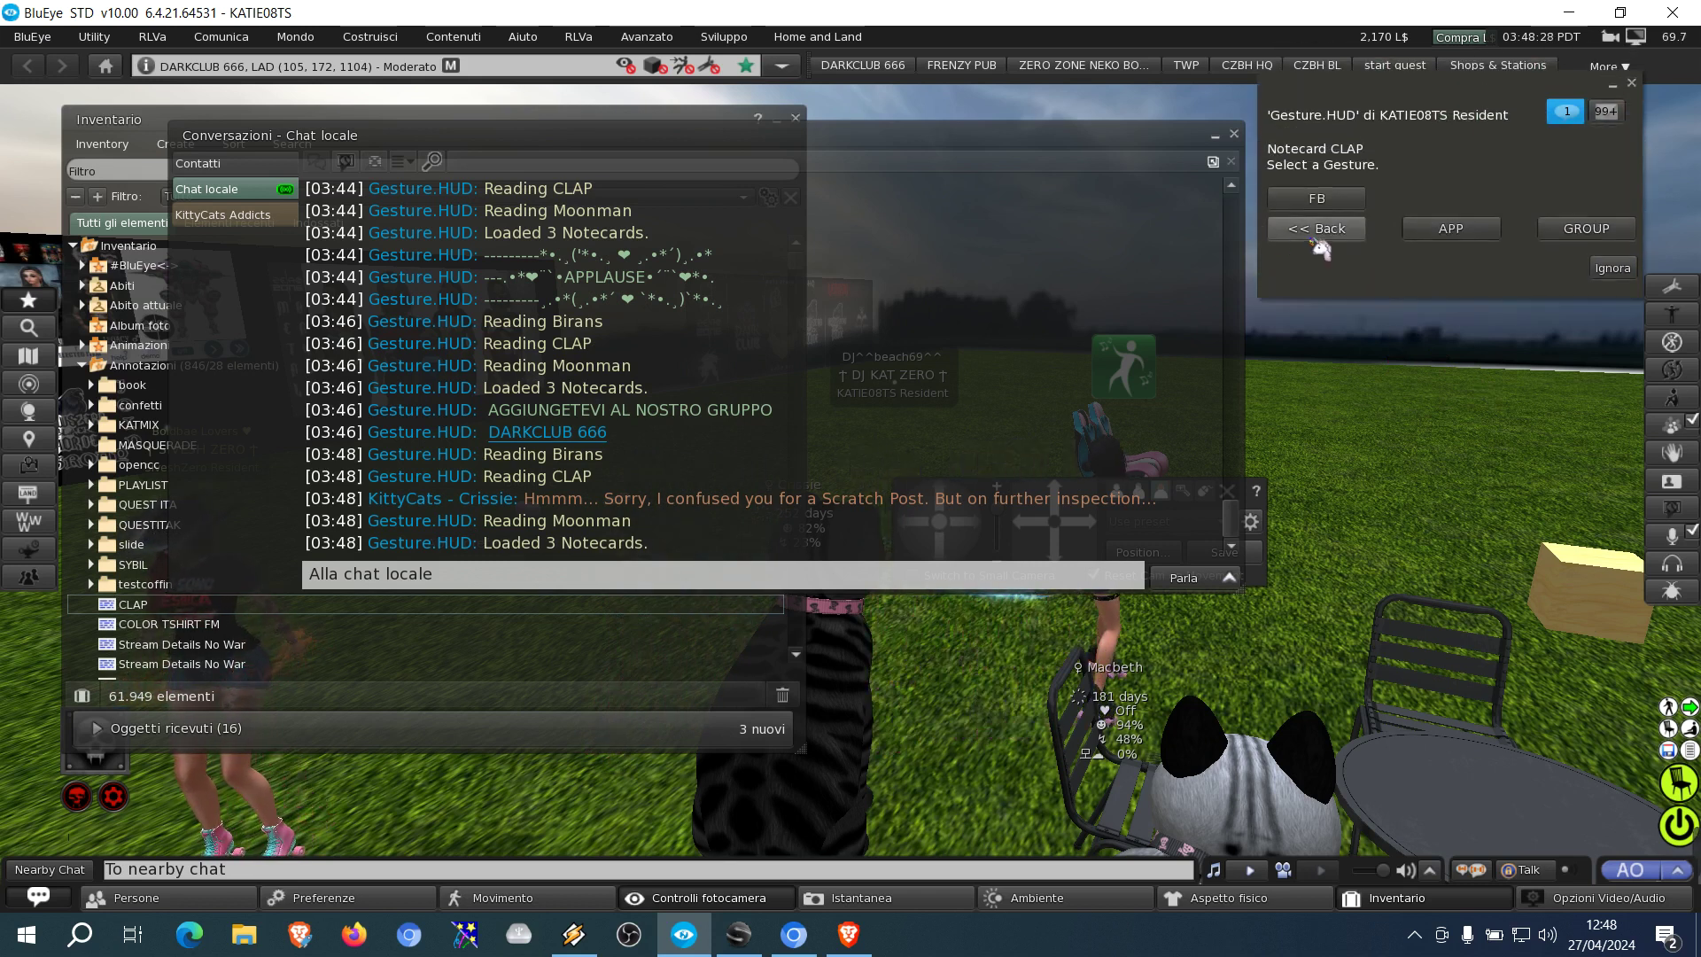
pyautogui.click(1337, 205)
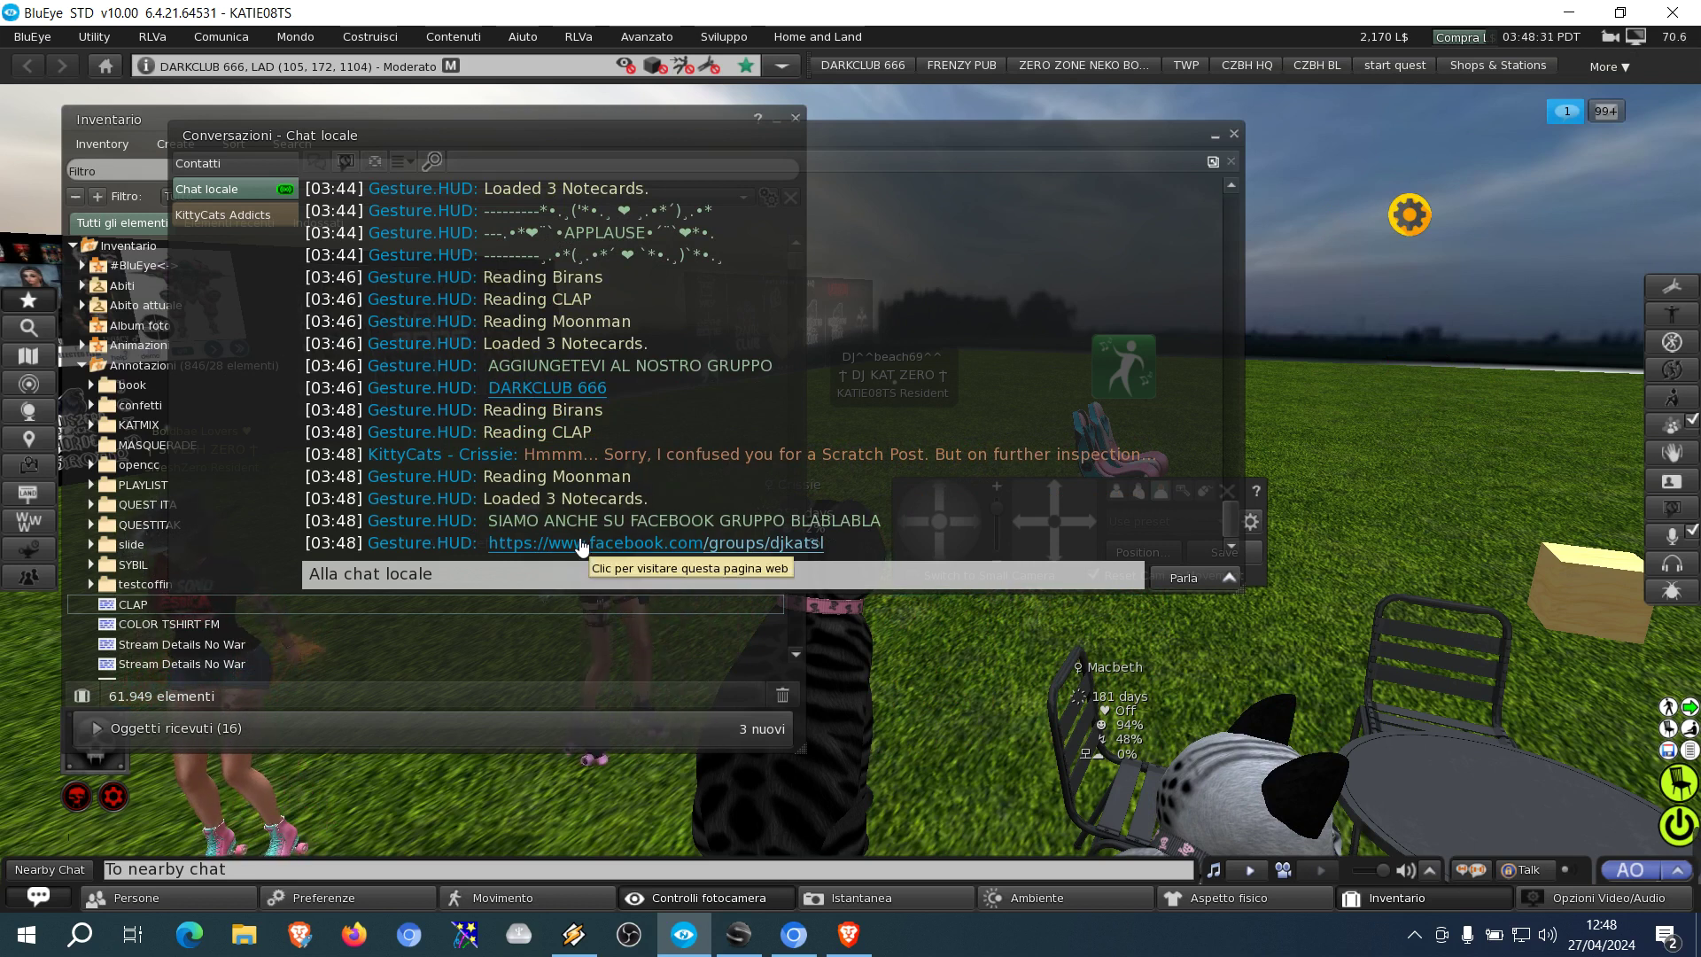
# Step: Open the Facebook group link from local chat, dismiss the login prompt to check the page, and close the browser
pyautogui.click(775, 547)
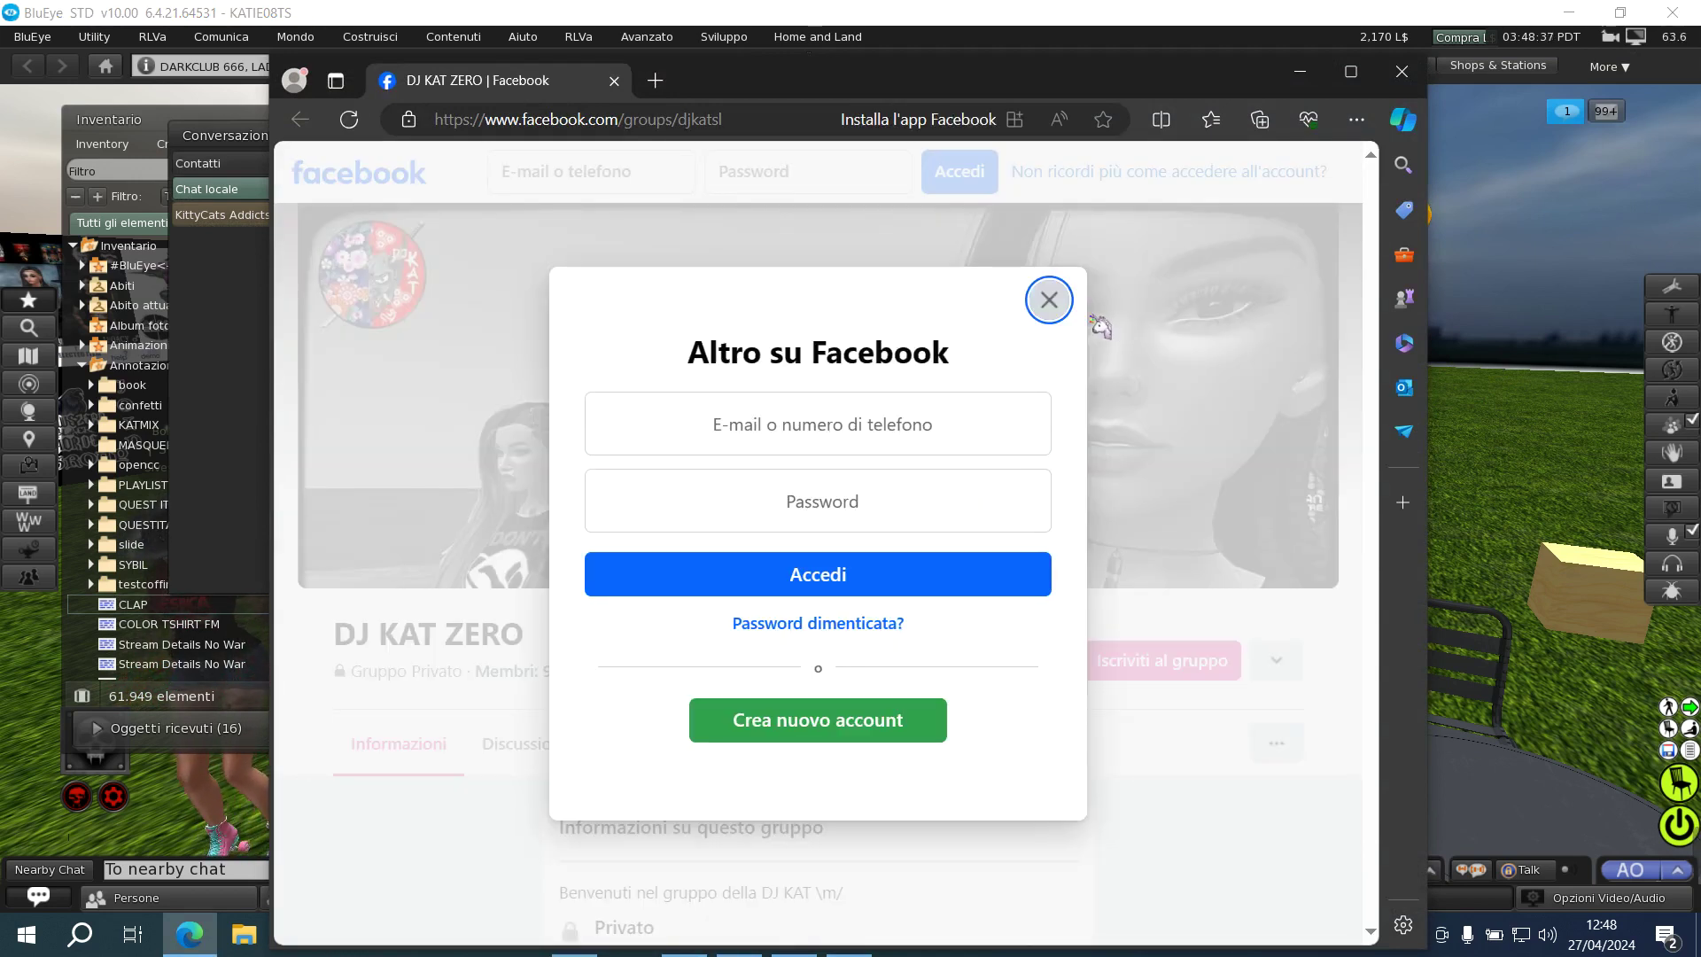
pyautogui.click(1049, 300)
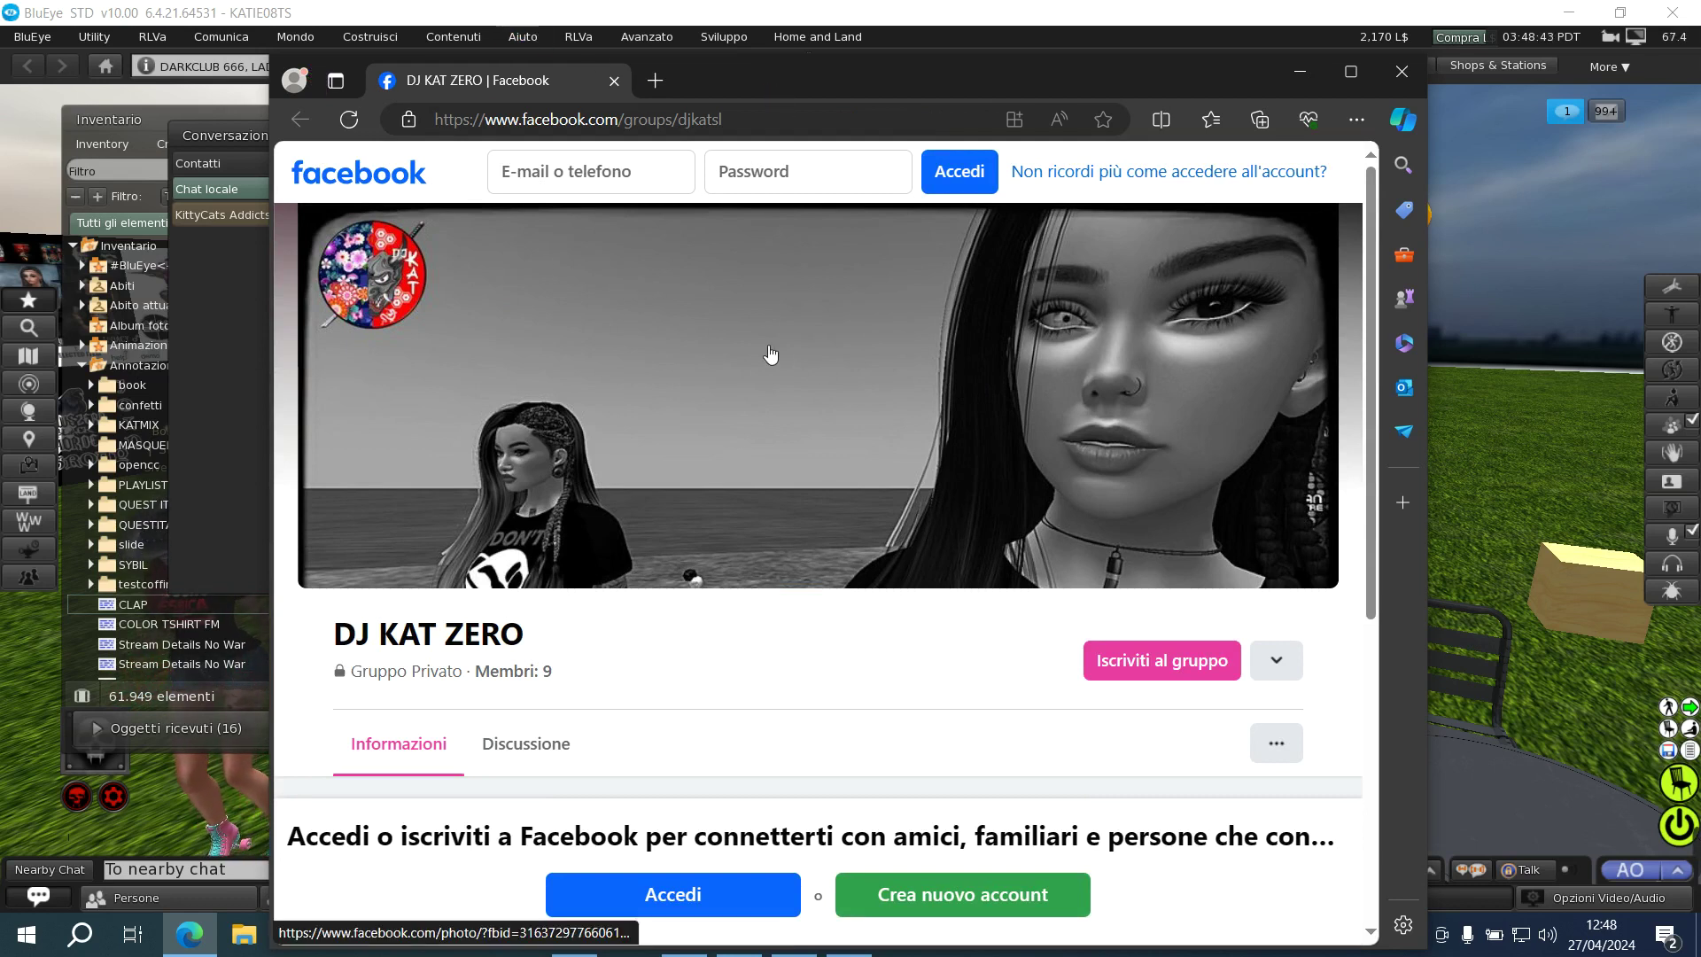
pyautogui.click(1402, 71)
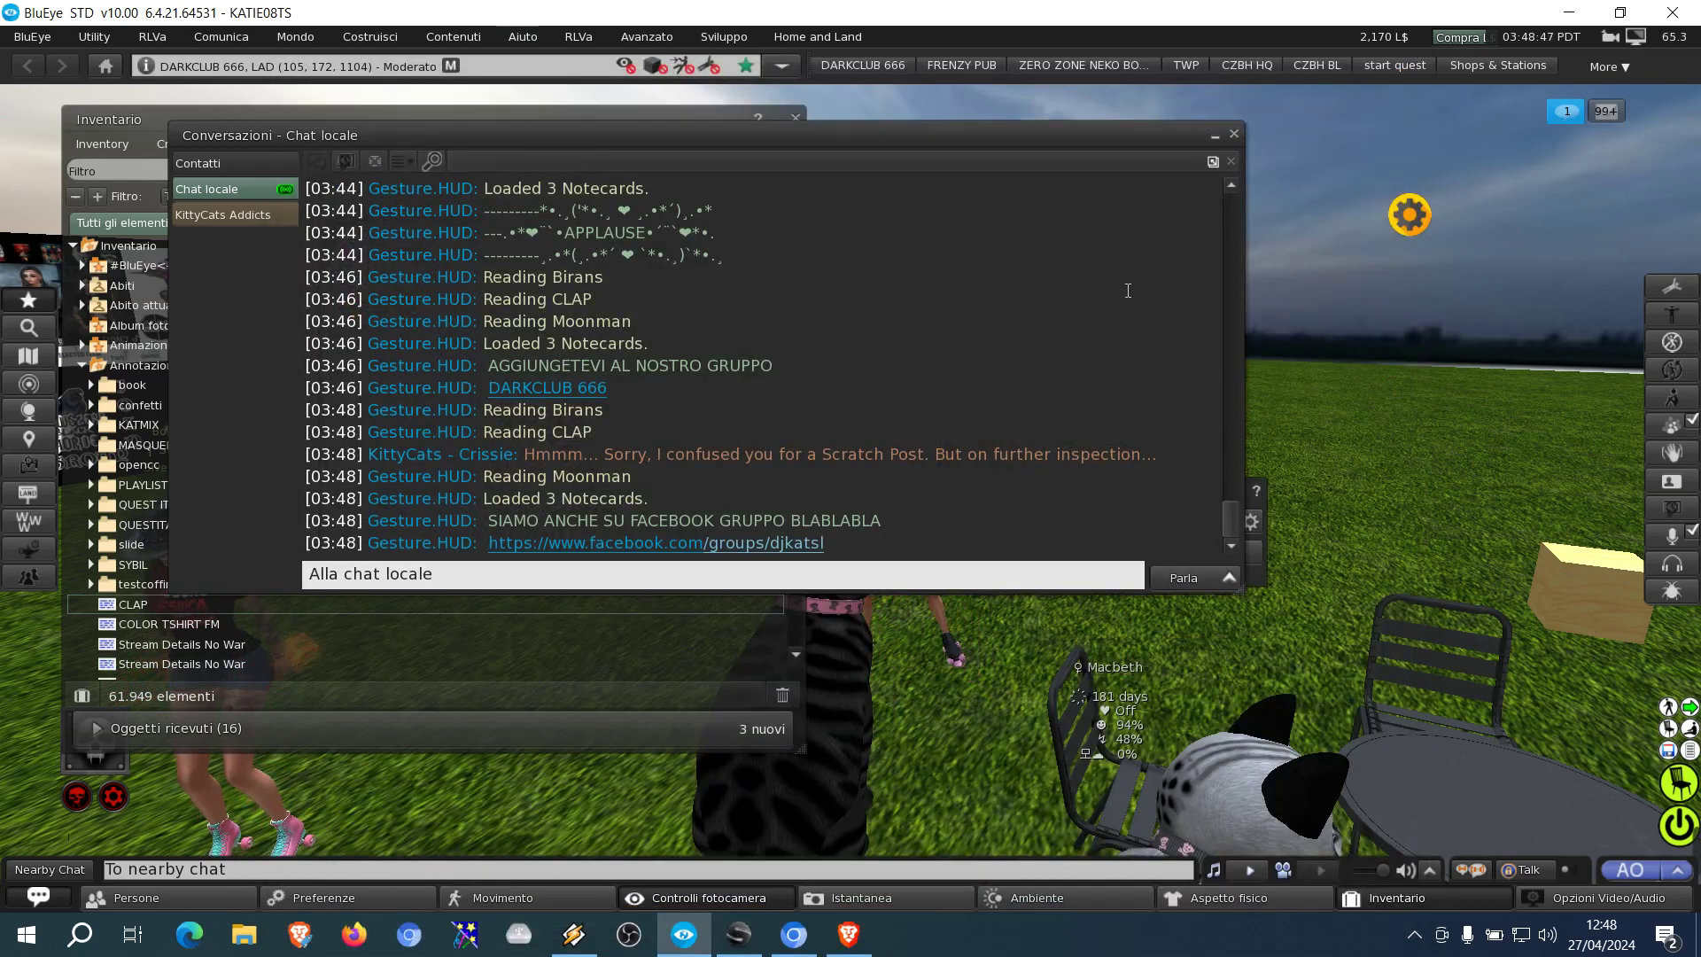
# Step: Check the HUD's CLAP gesture menu, dismiss it, and open the Gesture HUD for editing with its object parameters shown
pyautogui.click(1409, 215)
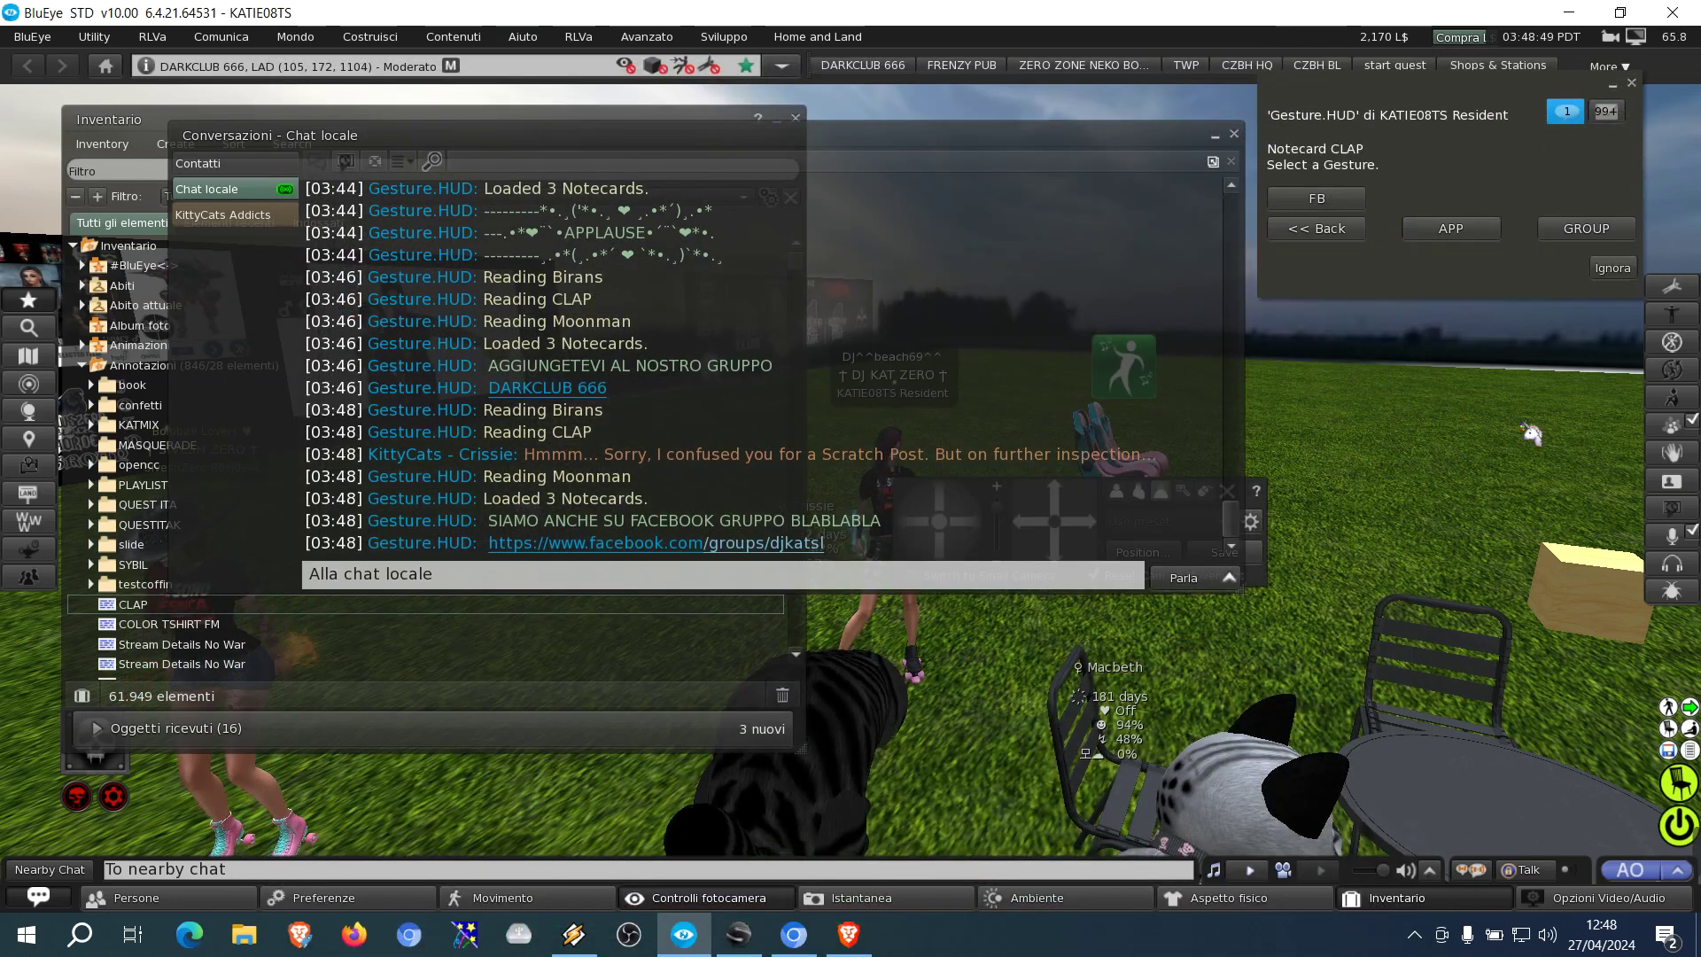
pyautogui.click(1645, 93)
pyautogui.rightClick(1409, 215)
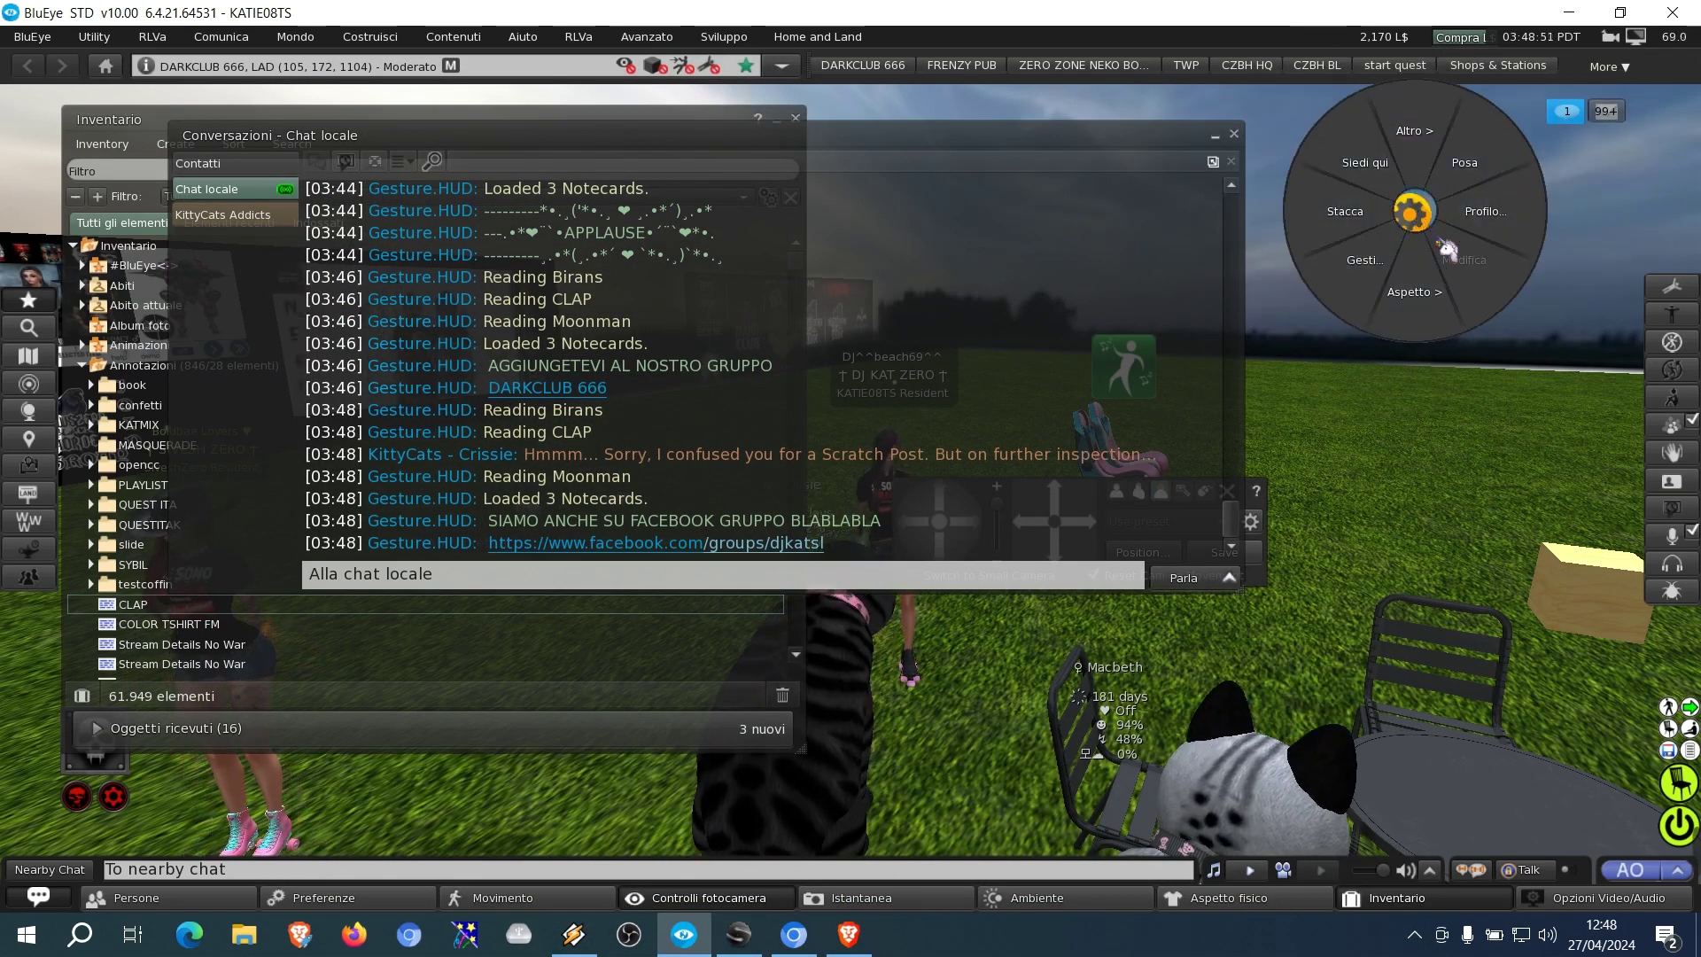
pyautogui.click(1478, 253)
pyautogui.click(930, 305)
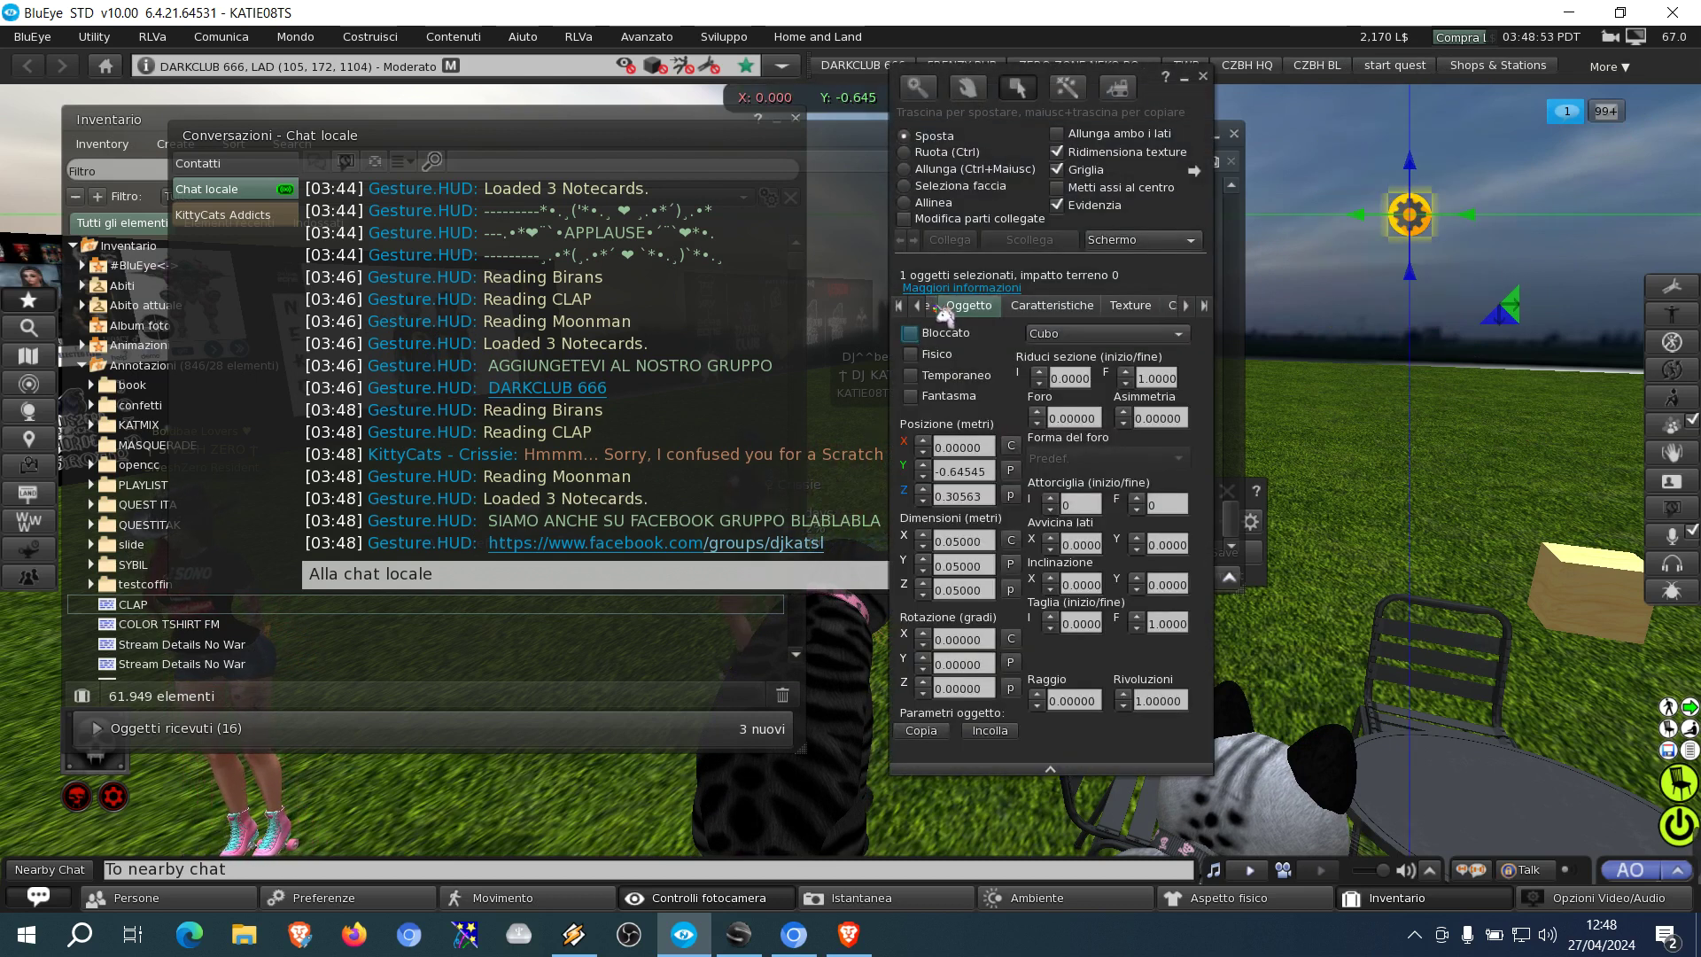